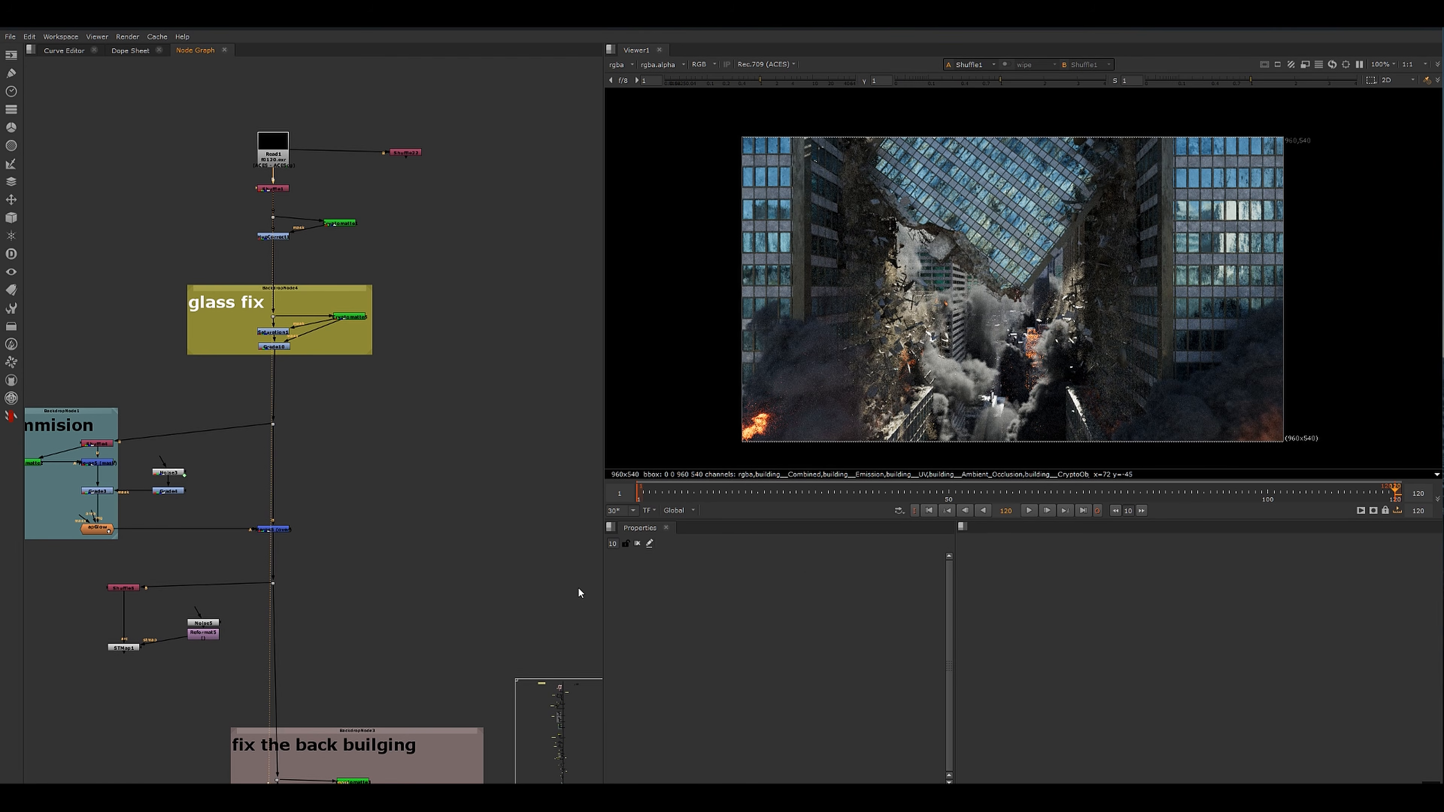
- Scrub the composited shot to frame 71 in the viewer
{"action": "left_click_drag", "start_coordinate": [675, 491], "coordinate": [1082, 489]}
{"action": "scroll", "coordinate": [1136, 188], "scroll_direction": "up", "scroll_amount": 3}
{"action": "scroll", "coordinate": [1136, 188], "scroll_direction": "down", "scroll_amount": 3}
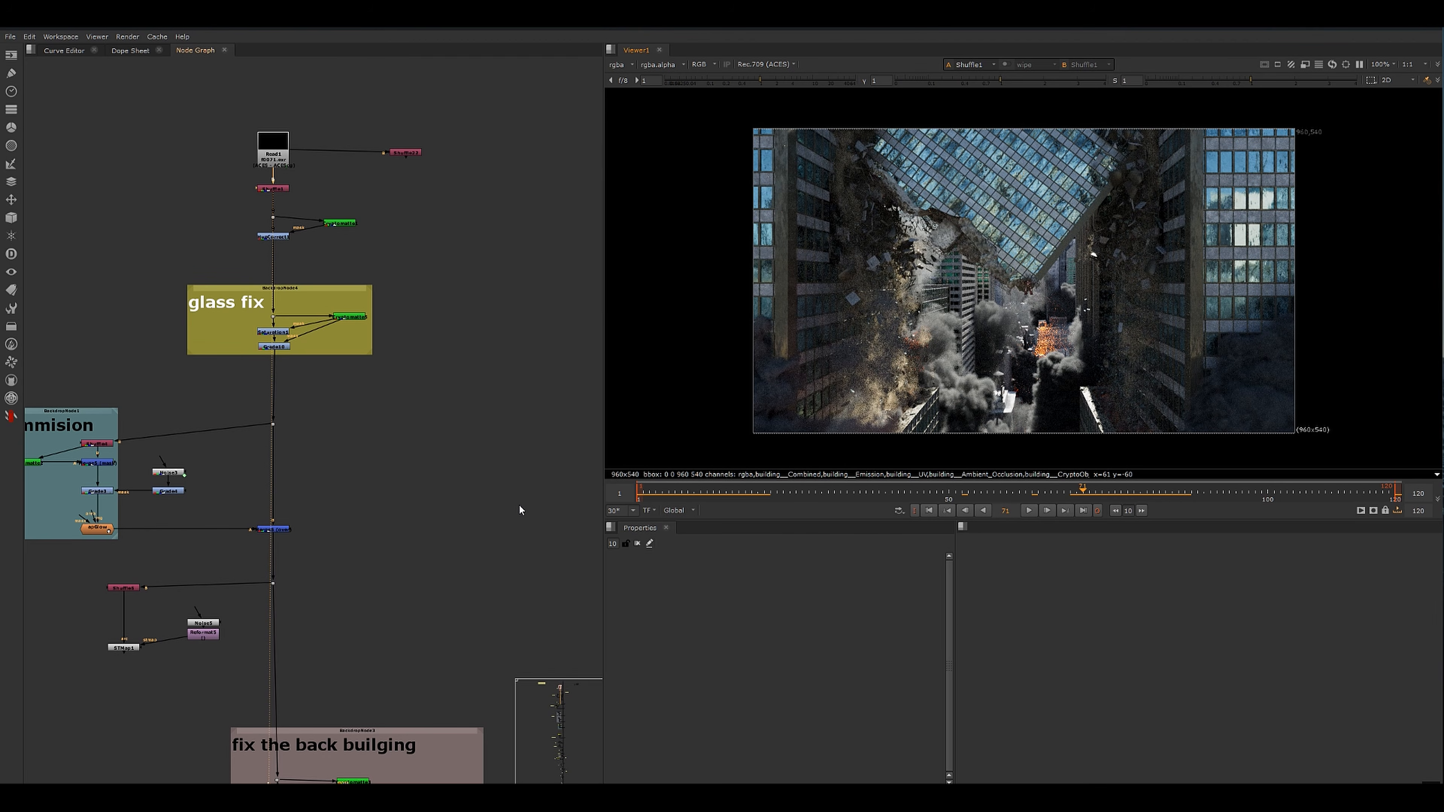
- Examine the node graph from the emission section through back building fix, fire glow, reflection and dust down to the fire and sparks sections
{"action": "middle_click_drag", "start_coordinate": [431, 546], "coordinate": [409, 248]}
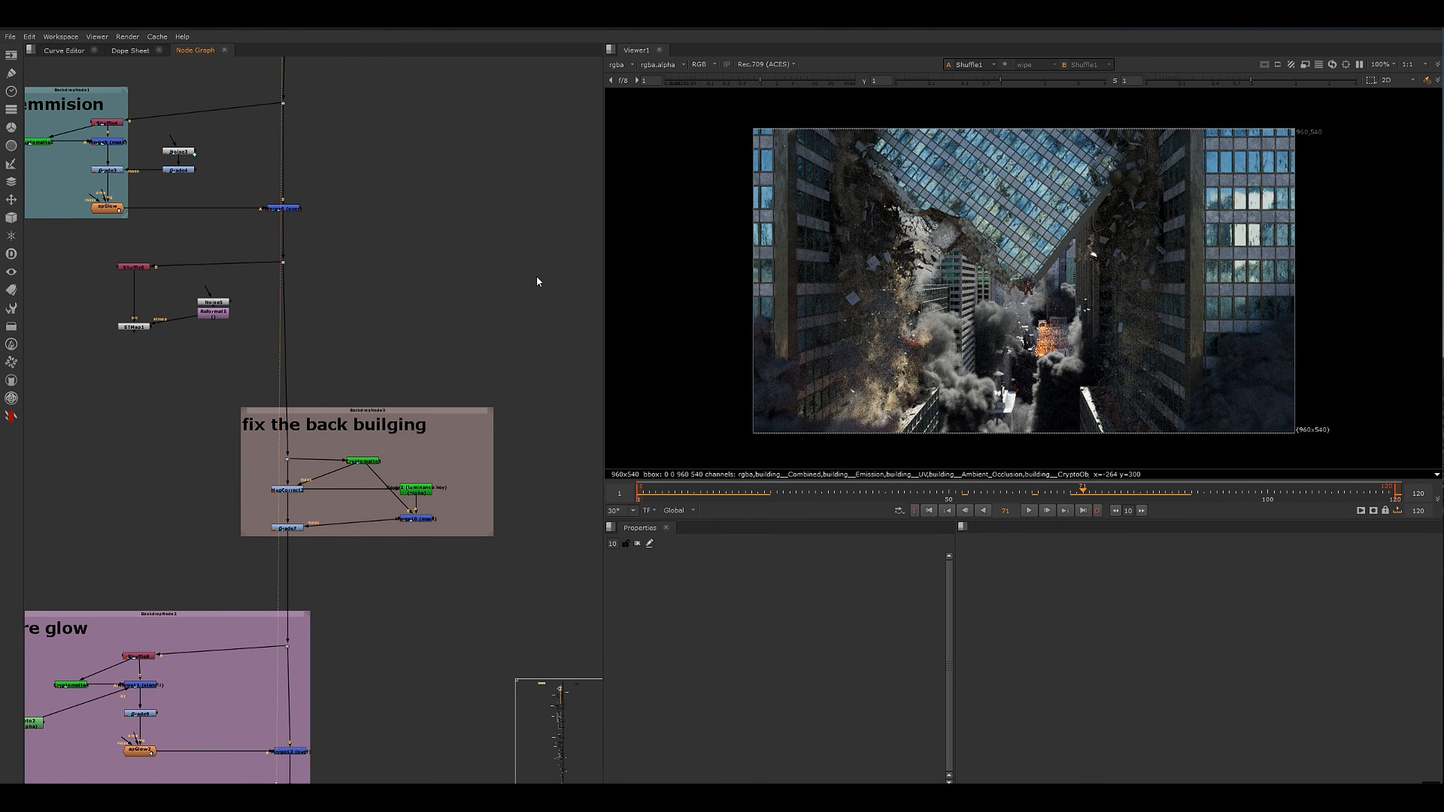
{"action": "scroll", "coordinate": [512, 435], "scroll_direction": "down", "scroll_amount": 2}
{"action": "middle_click_drag", "start_coordinate": [540, 642], "coordinate": [455, 502]}
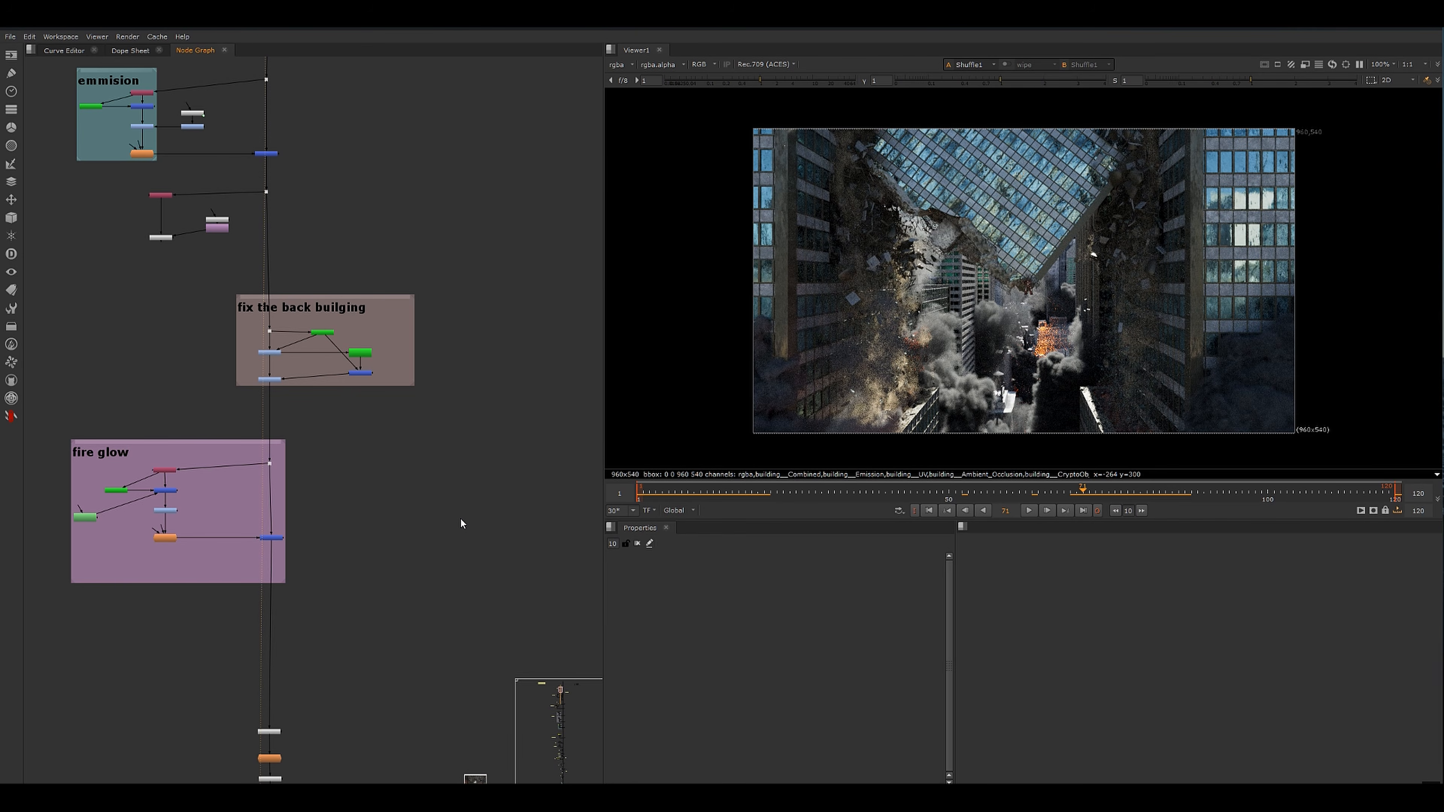
{"action": "middle_click_drag", "start_coordinate": [441, 570], "coordinate": [404, 80]}
{"action": "scroll", "coordinate": [405, 79], "scroll_direction": "down", "scroll_amount": 3}
{"action": "middle_click_drag", "start_coordinate": [435, 601], "coordinate": [401, 333]}
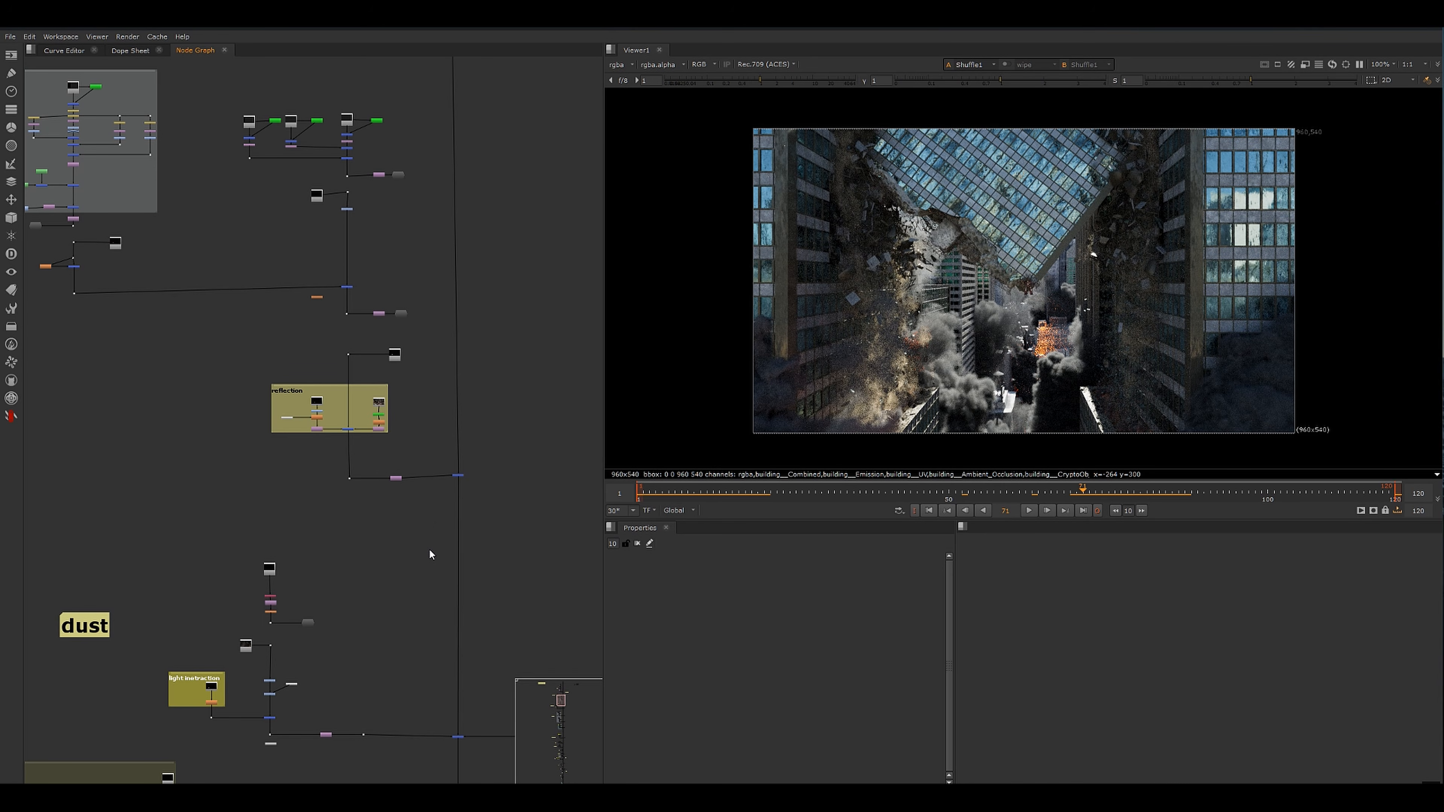
{"action": "middle_click_drag", "start_coordinate": [411, 645], "coordinate": [445, 353]}
{"action": "scroll", "coordinate": [363, 546], "scroll_direction": "down", "scroll_amount": 3}
{"action": "middle_click_drag", "start_coordinate": [361, 564], "coordinate": [545, 336]}
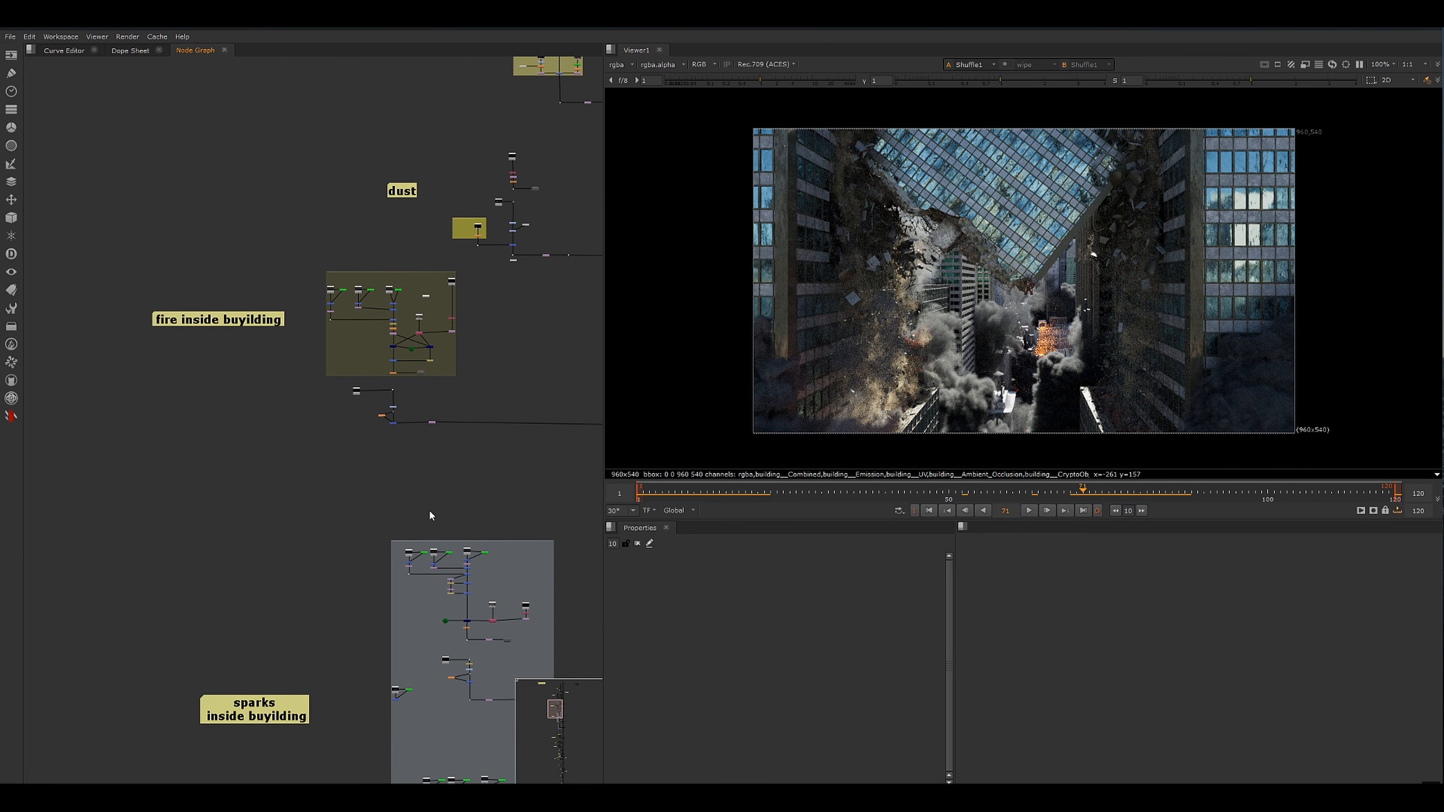
{"action": "middle_click_drag", "start_coordinate": [342, 628], "coordinate": [251, 391]}
{"action": "scroll", "coordinate": [116, 484], "scroll_direction": "up", "scroll_amount": 3}
- Examine the sparks inside building label and its neighbouring backdrop of nodes in the node graph
{"action": "left_click_drag", "start_coordinate": [347, 405], "coordinate": [78, 530]}
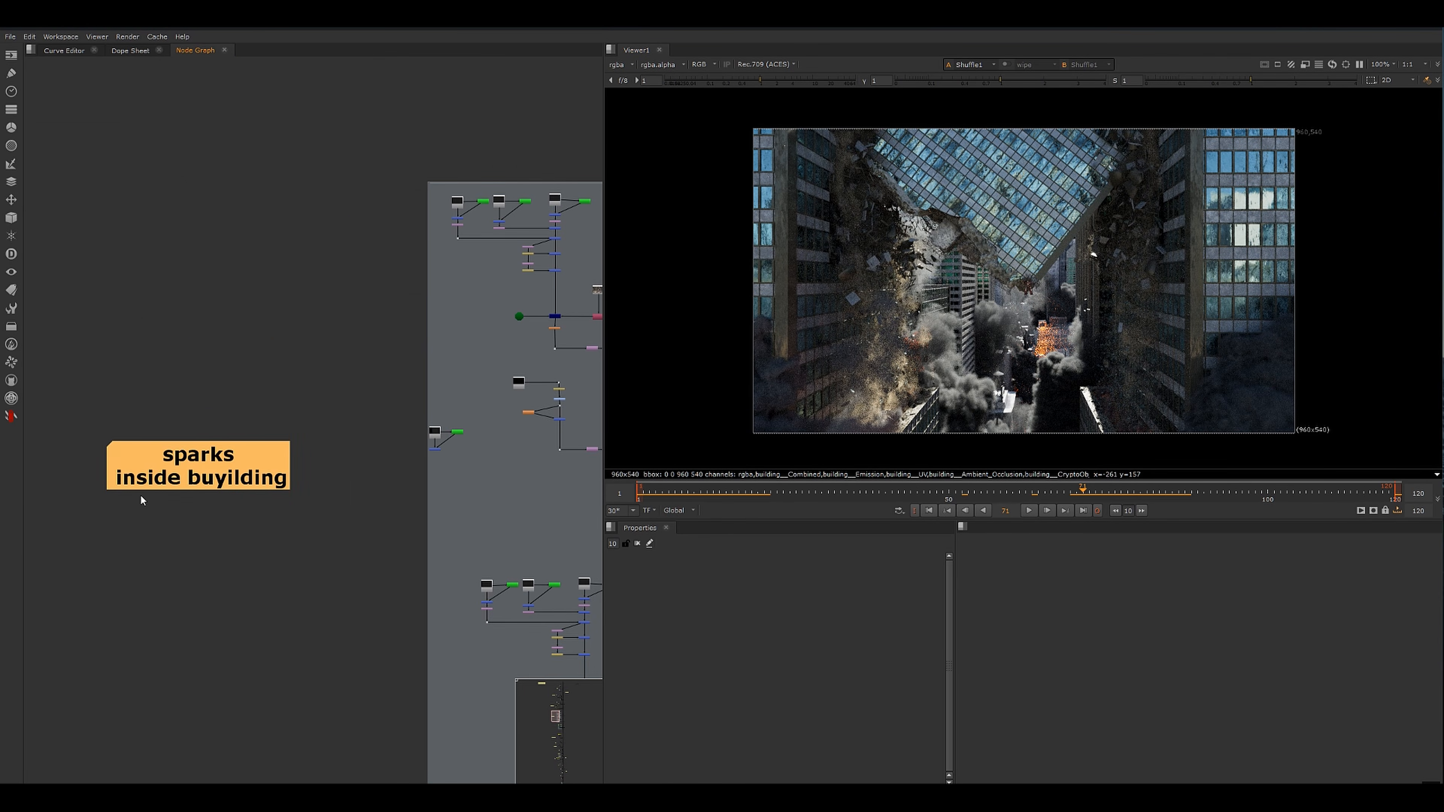
{"action": "middle_click_drag", "start_coordinate": [355, 497], "coordinate": [252, 454]}
{"action": "scroll", "coordinate": [252, 454], "scroll_direction": "down", "scroll_amount": 3}
{"action": "left_click_drag", "start_coordinate": [388, 320], "coordinate": [276, 528]}
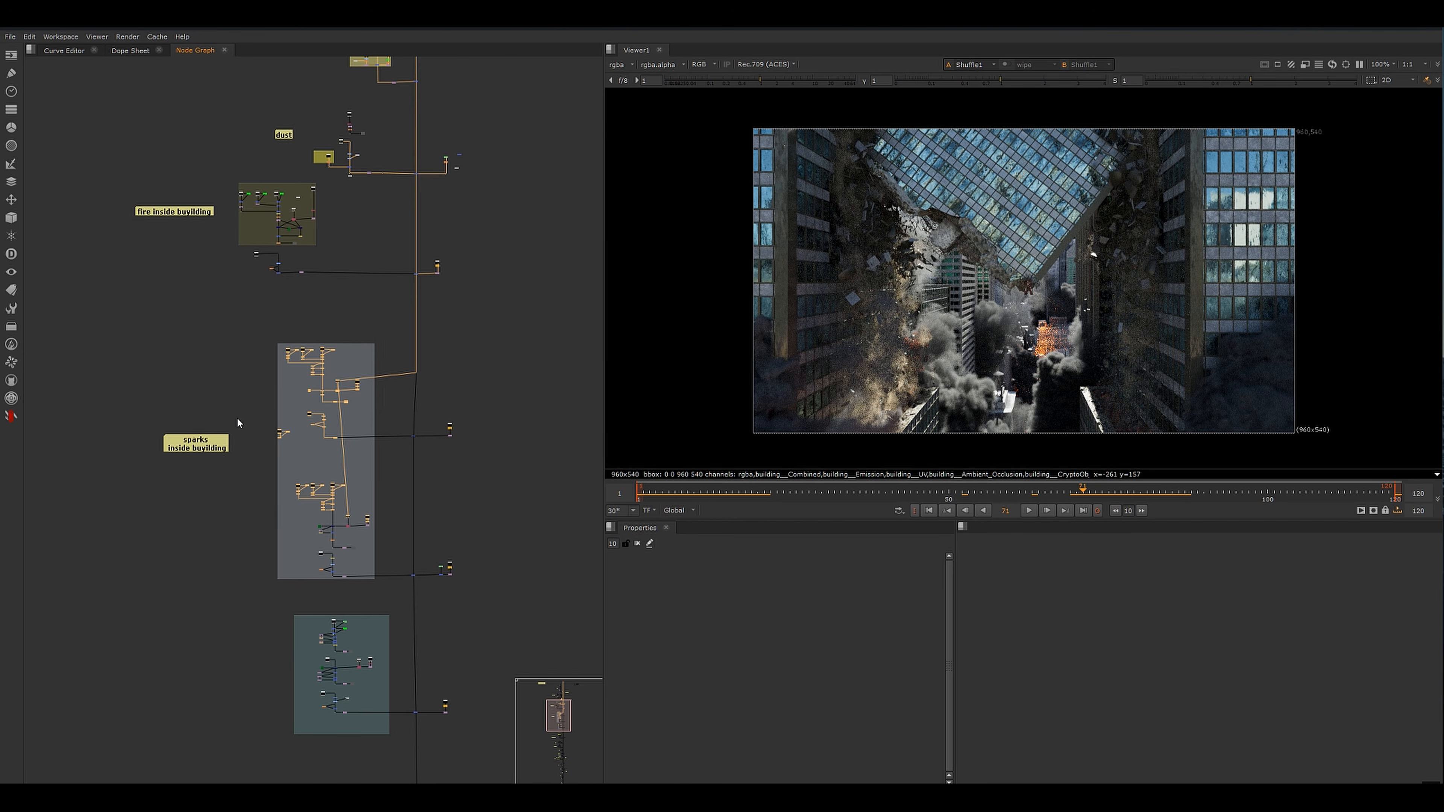
{"action": "left_click_drag", "start_coordinate": [263, 396], "coordinate": [93, 478]}
{"action": "scroll", "coordinate": [188, 448], "scroll_direction": "up", "scroll_amount": 5}
{"action": "middle_click_drag", "start_coordinate": [541, 412], "coordinate": [461, 431]}
{"action": "middle_click_drag", "start_coordinate": [137, 479], "coordinate": [248, 452]}
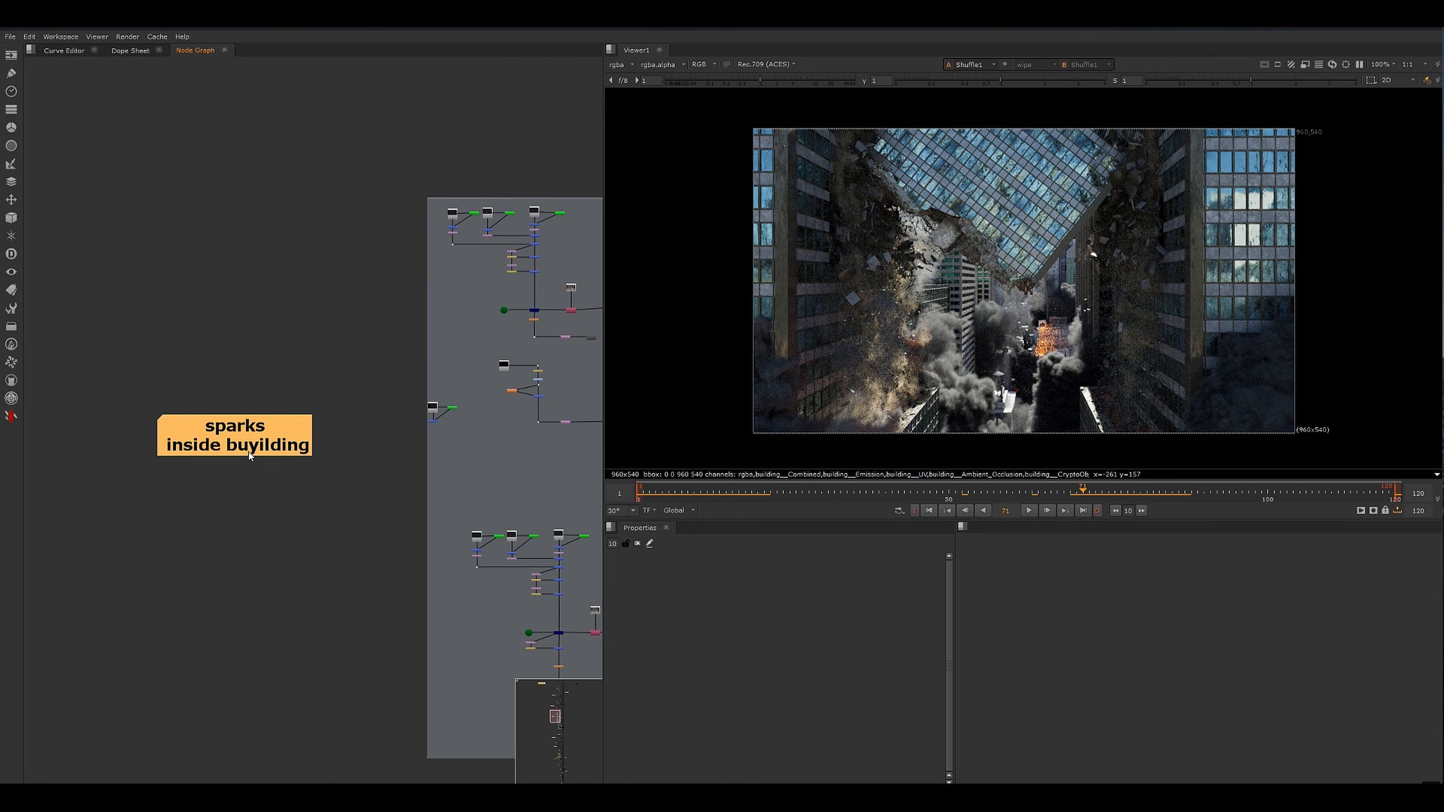
- Show the output of the merge node joining the sparks branch to the main pipe in the viewer
{"action": "scroll", "coordinate": [266, 455], "scroll_direction": "up", "scroll_amount": 2}
{"action": "scroll", "coordinate": [262, 487], "scroll_direction": "down", "scroll_amount": 2}
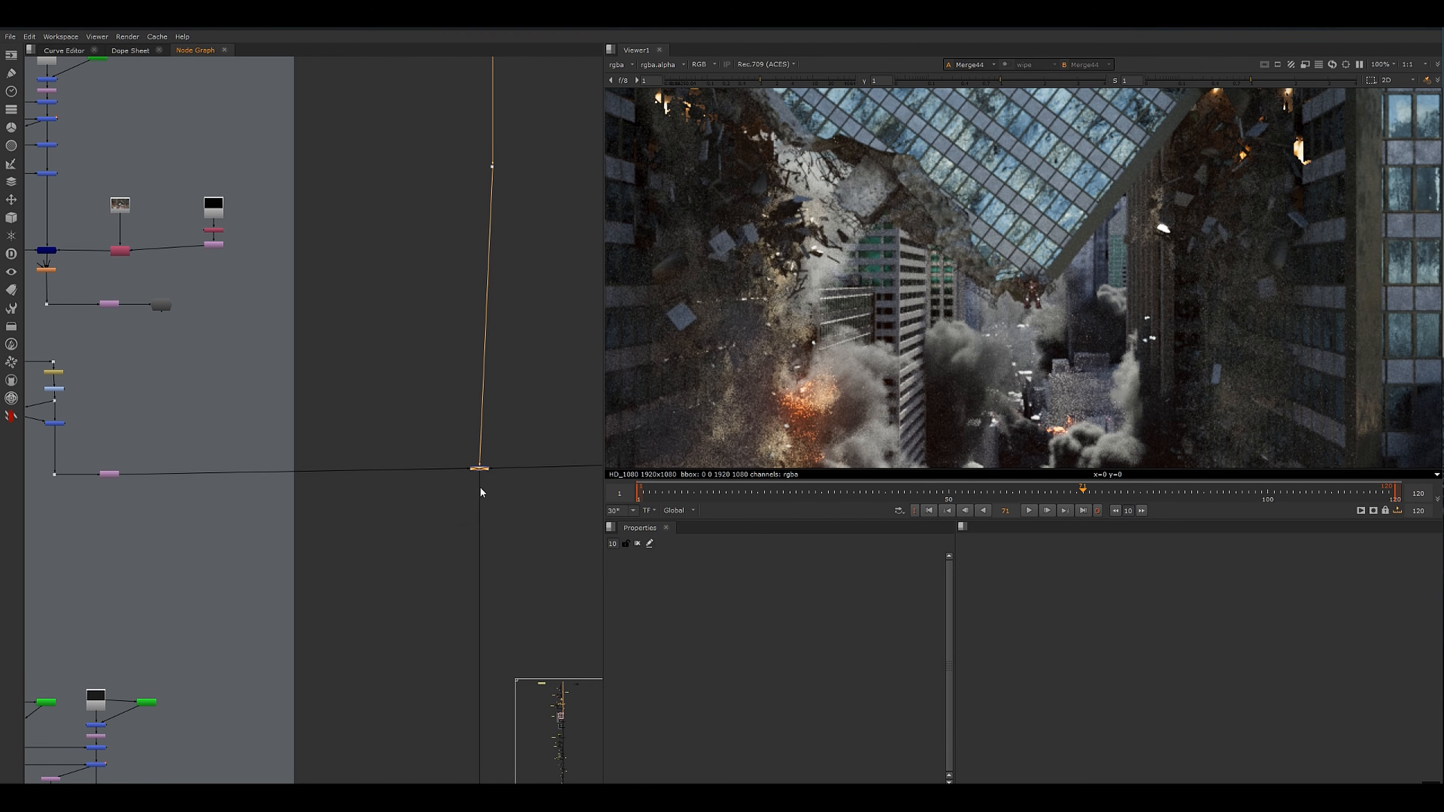
{"action": "left_click", "coordinate": [480, 469]}
{"action": "scroll", "coordinate": [411, 465], "scroll_direction": "down", "scroll_amount": 2}
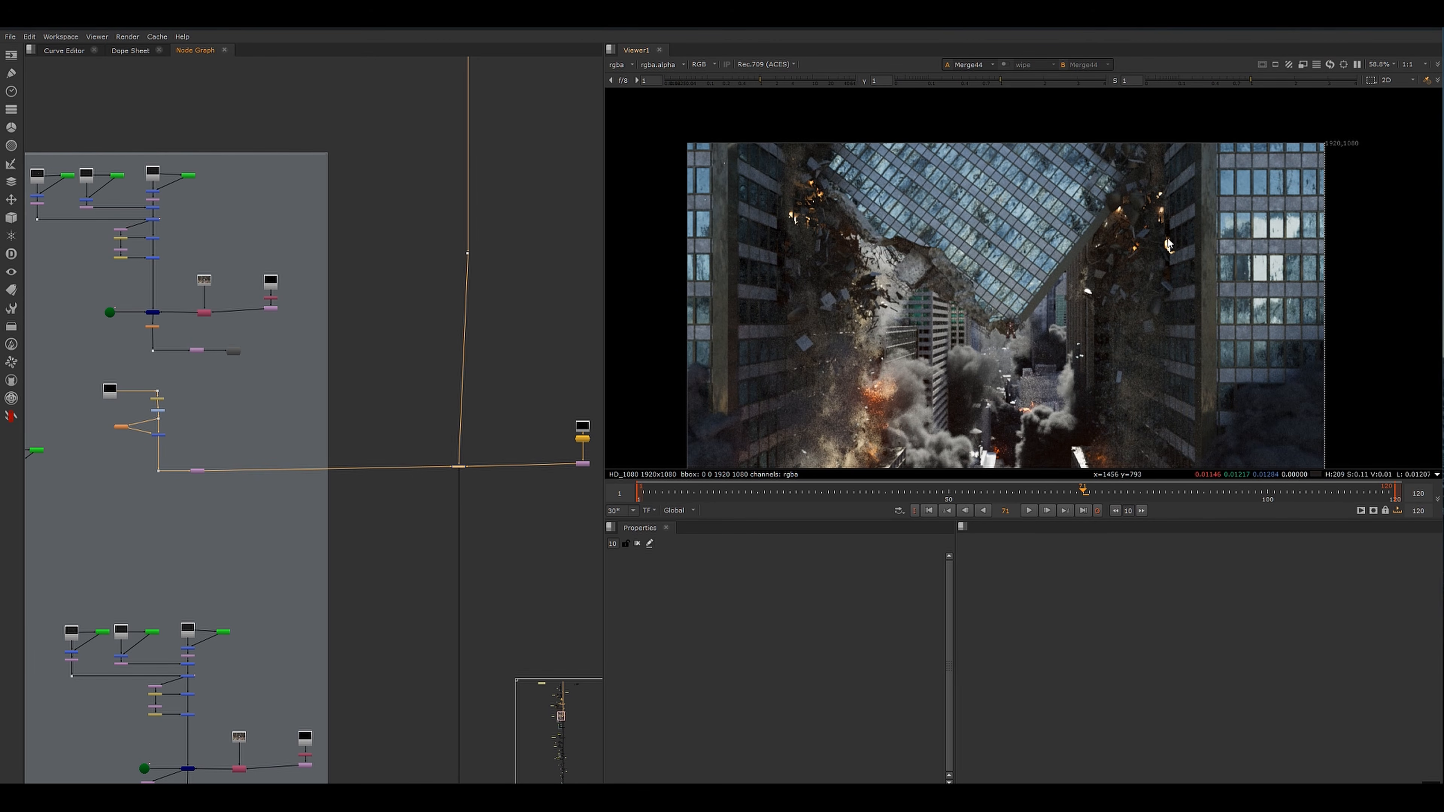
- Play back a close-up of the sparks and fire in the debris beside the tilted glass building
{"action": "scroll", "coordinate": [1102, 228], "scroll_direction": "up", "scroll_amount": 3}
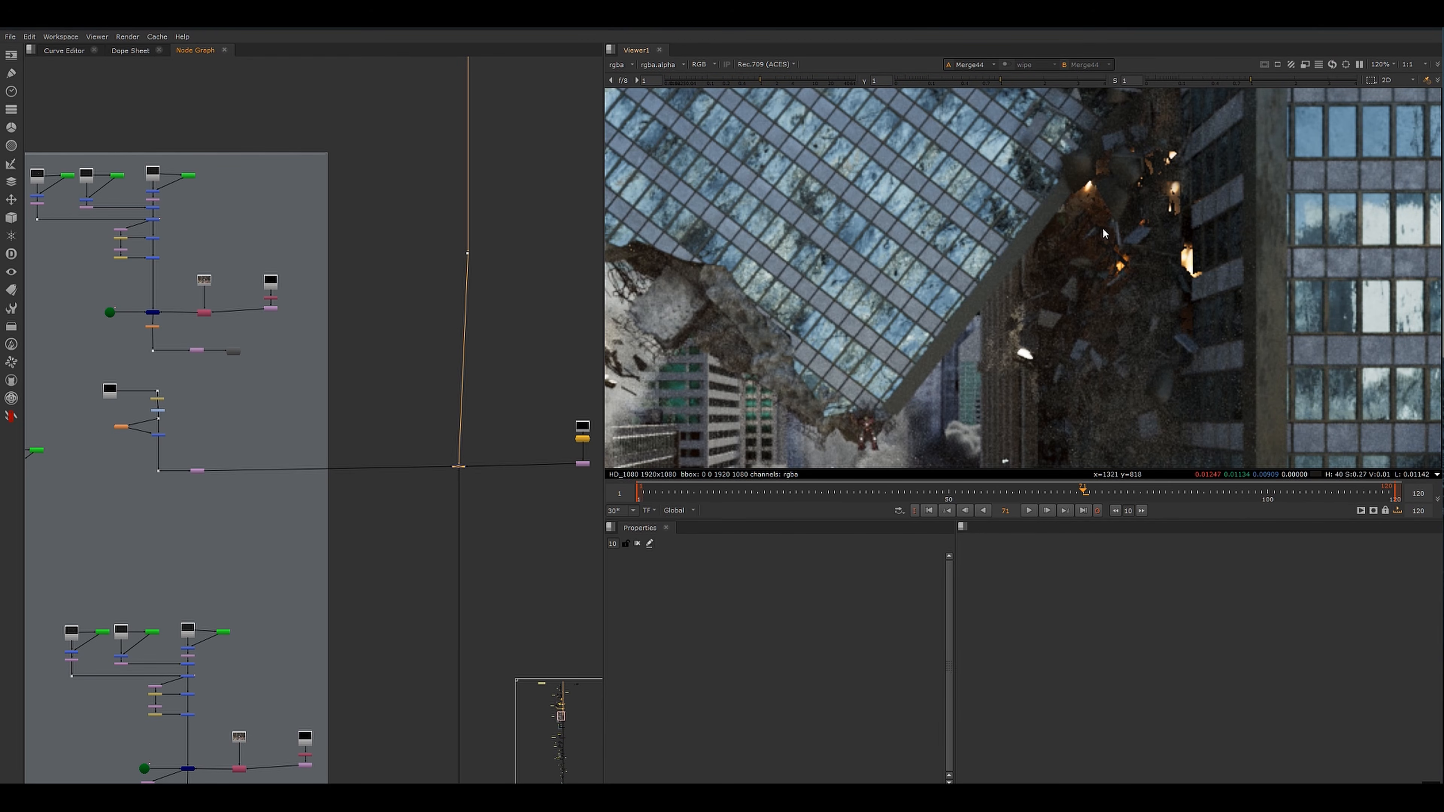
{"action": "scroll", "coordinate": [1093, 229], "scroll_direction": "up", "scroll_amount": 3}
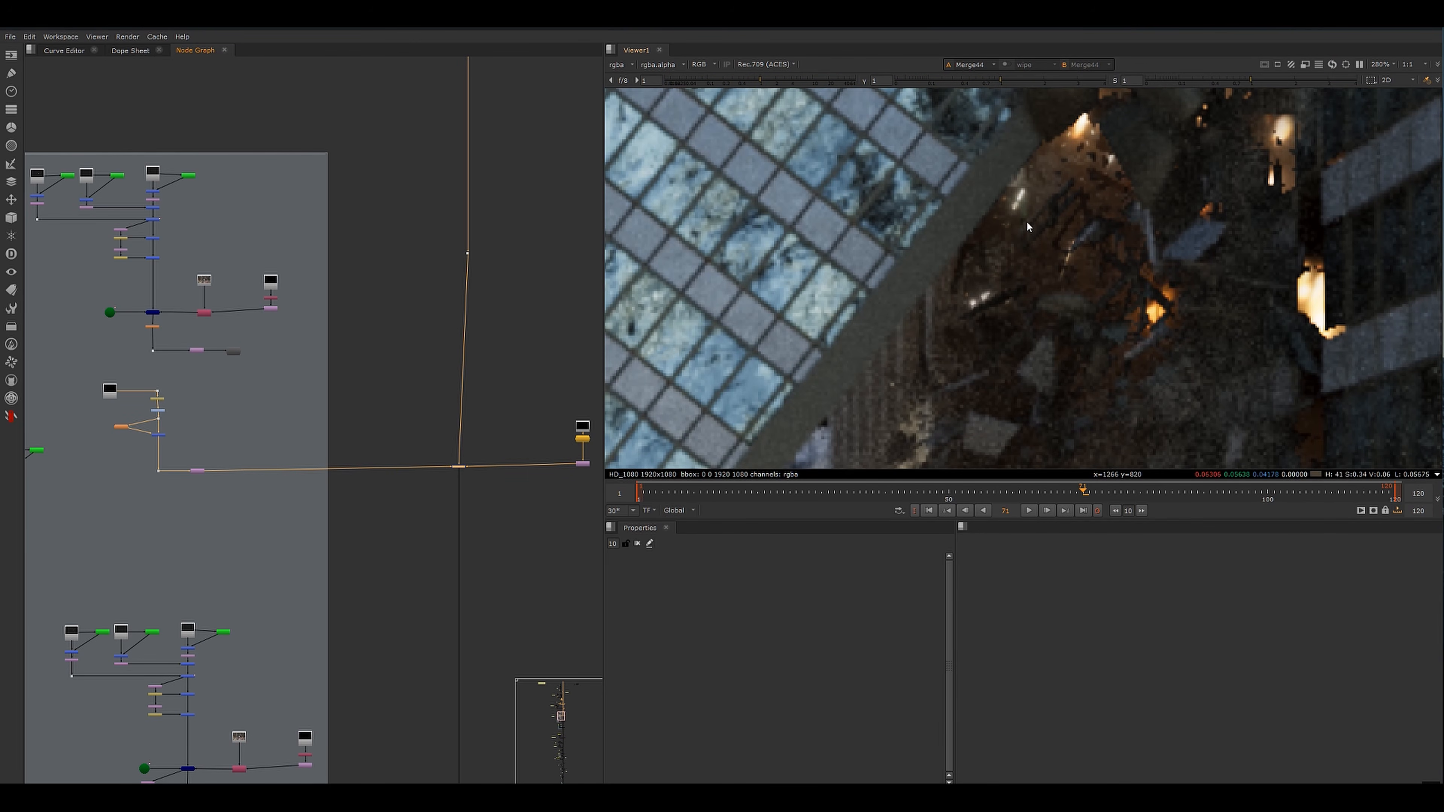
{"action": "left_click", "coordinate": [1051, 487]}
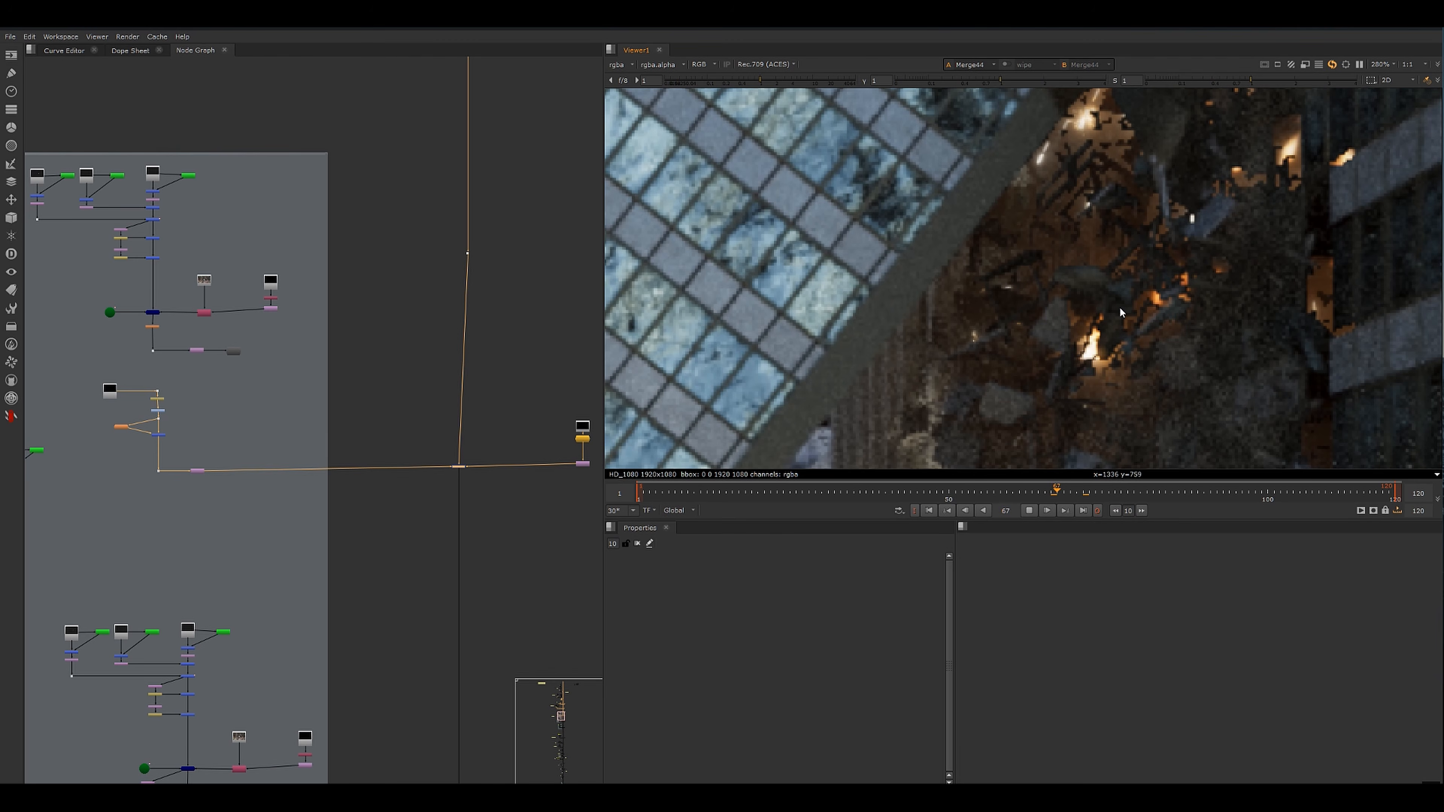
{"action": "key", "text": "l"}
{"action": "scroll", "coordinate": [1028, 231], "scroll_direction": "down", "scroll_amount": 2}
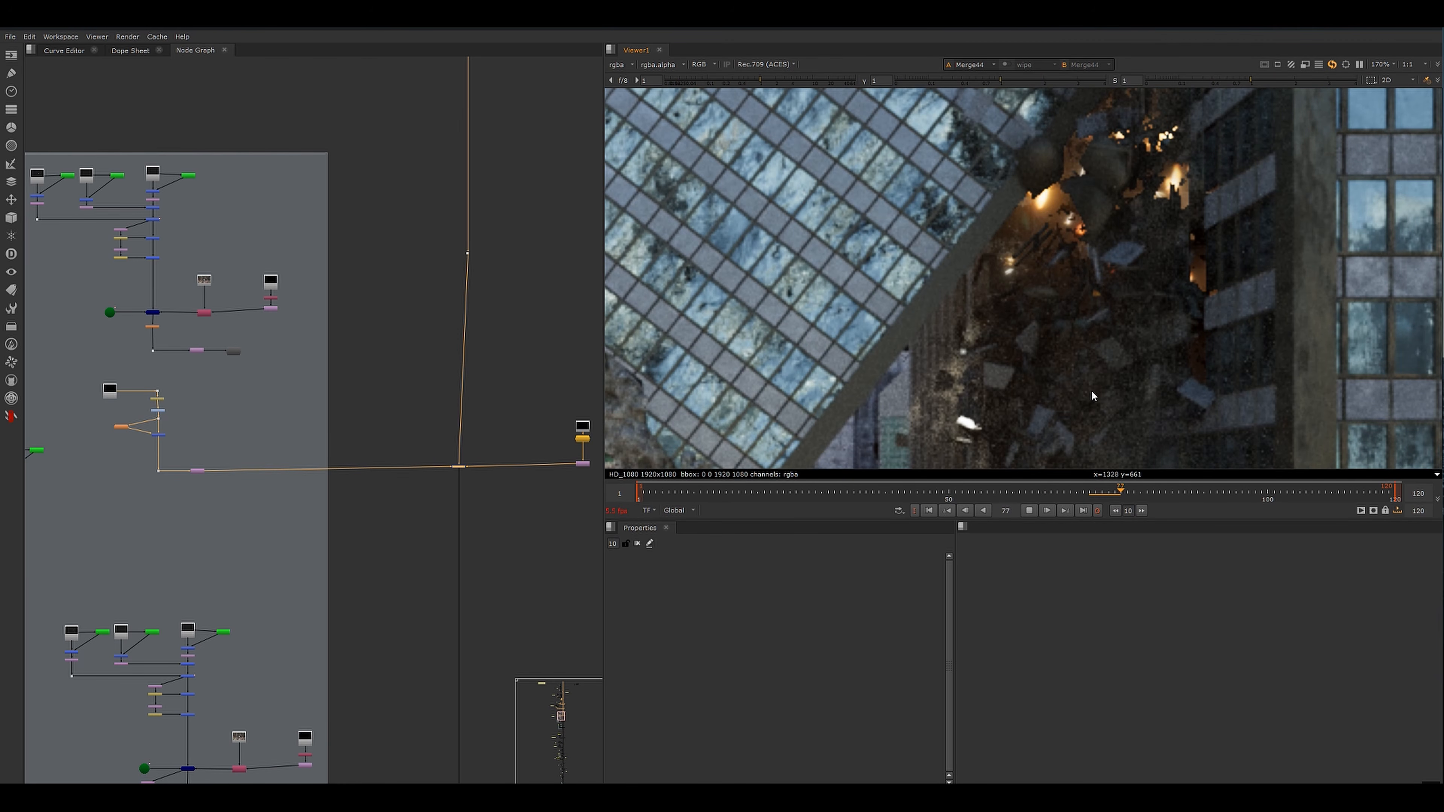
{"action": "key", "text": "k"}
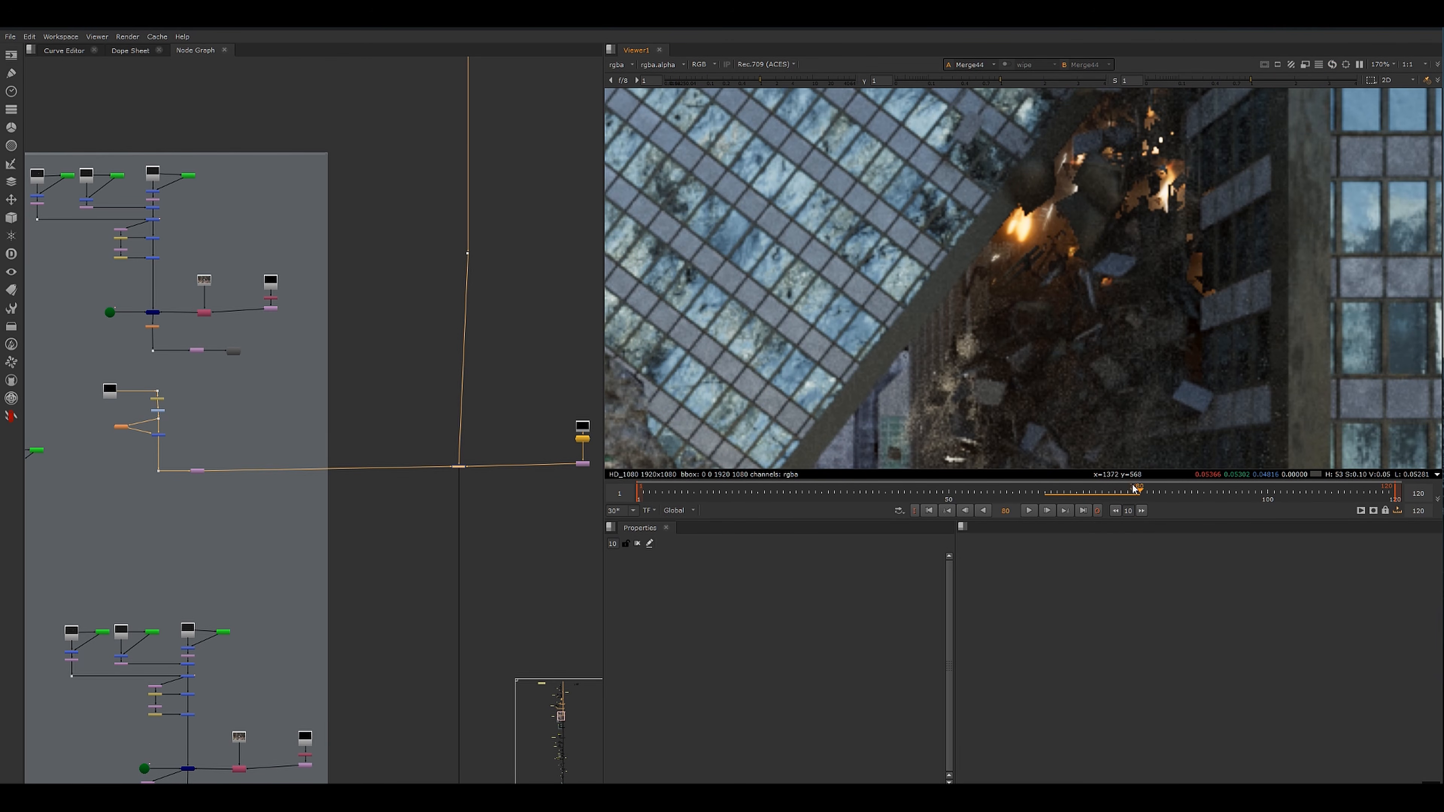
- Scrub back to frame 75 and replay the sparks, ending with the full frame in view
{"action": "mouse_move", "coordinate": [1134, 489]}
{"action": "left_mouse_down"}
{"action": "mouse_move", "coordinate": [1039, 491]}
{"action": "mouse_move", "coordinate": [1108, 492]}
{"action": "left_mouse_up"}
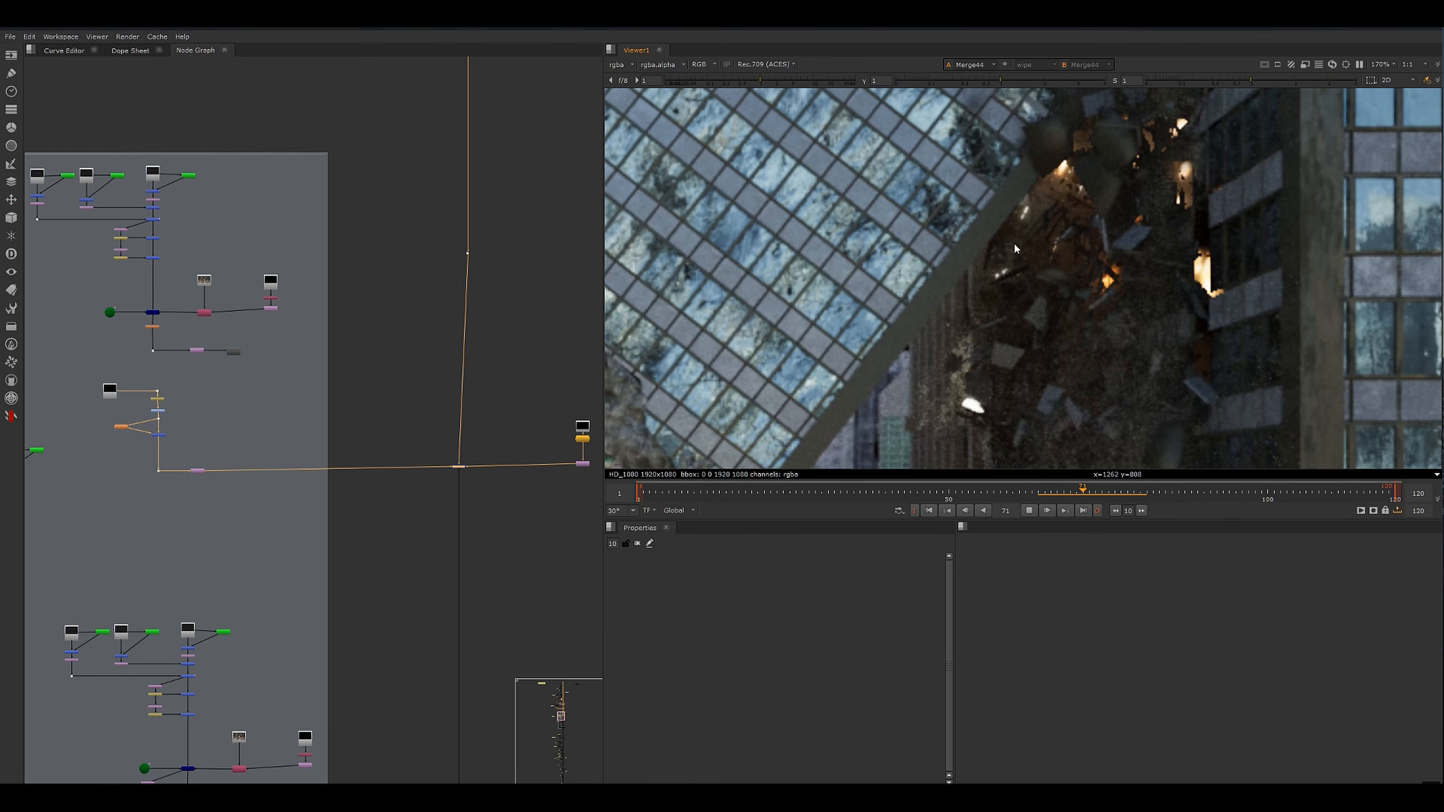
{"action": "scroll", "coordinate": [1048, 292], "scroll_direction": "up", "scroll_amount": 1}
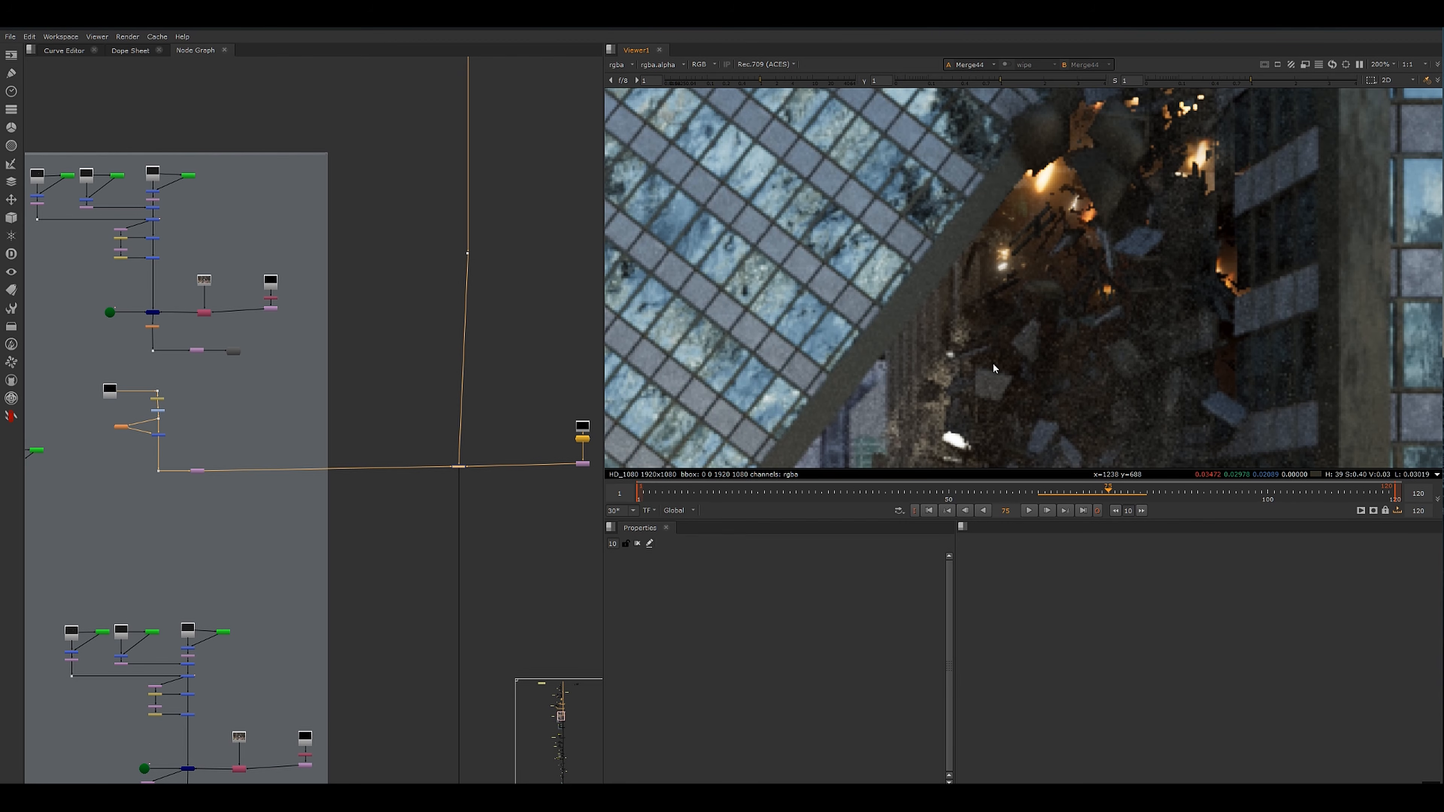
{"action": "scroll", "coordinate": [1026, 286], "scroll_direction": "down", "scroll_amount": 1}
{"action": "key", "text": "l"}
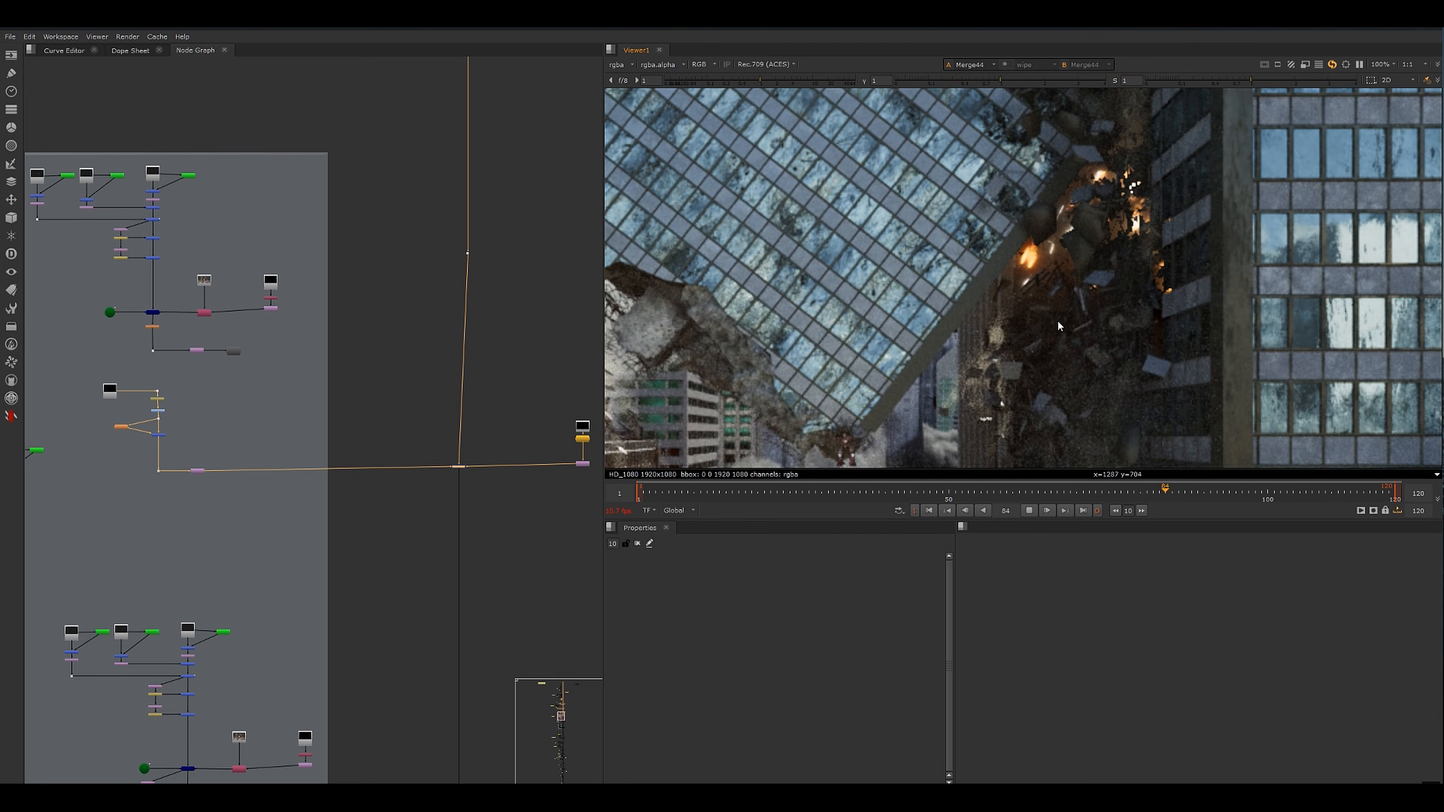
{"action": "scroll", "coordinate": [1056, 321], "scroll_direction": "down", "scroll_amount": 6}
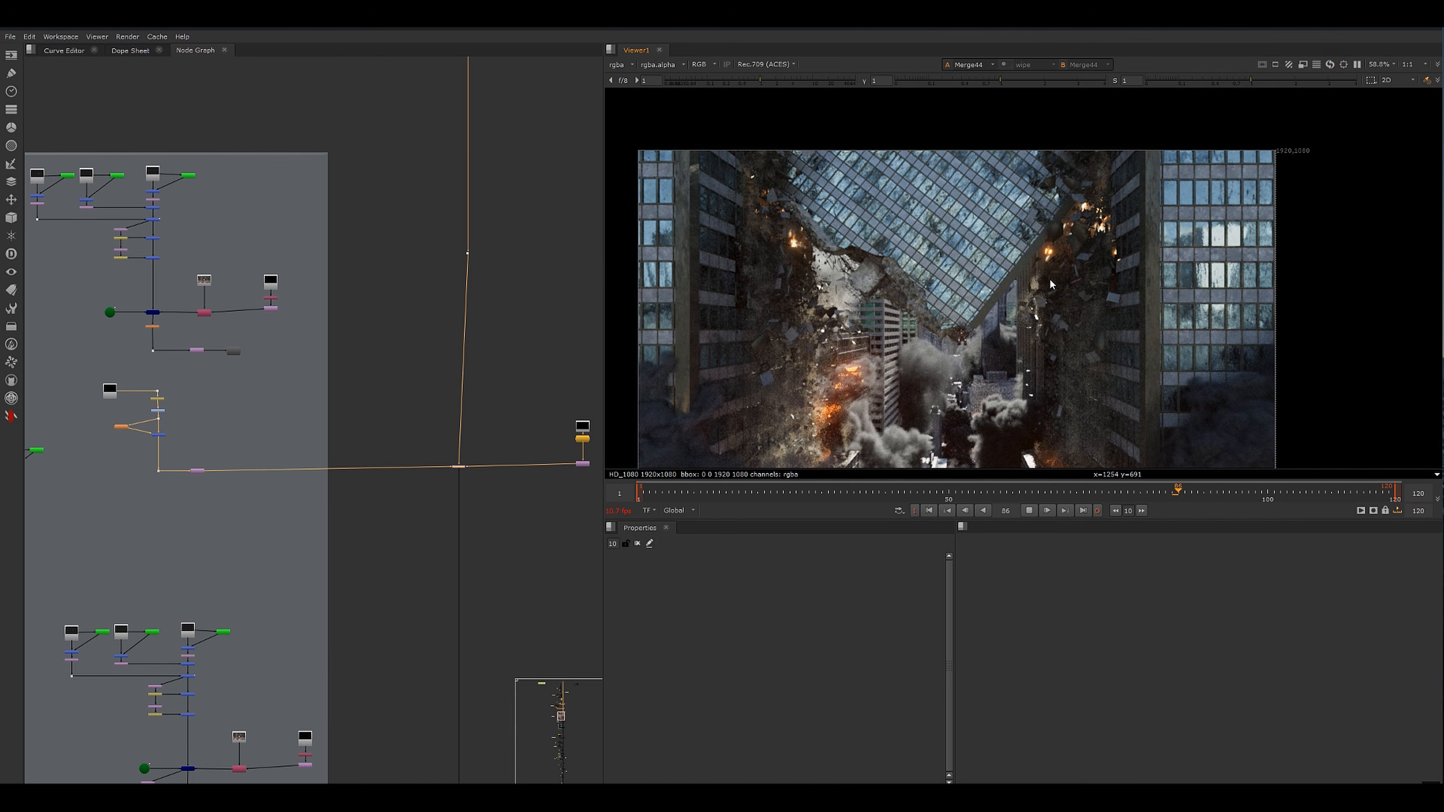
- Go to frame 69 and inspect the fire and flying debris between the buildings up close
{"action": "left_click", "coordinate": [1070, 490]}
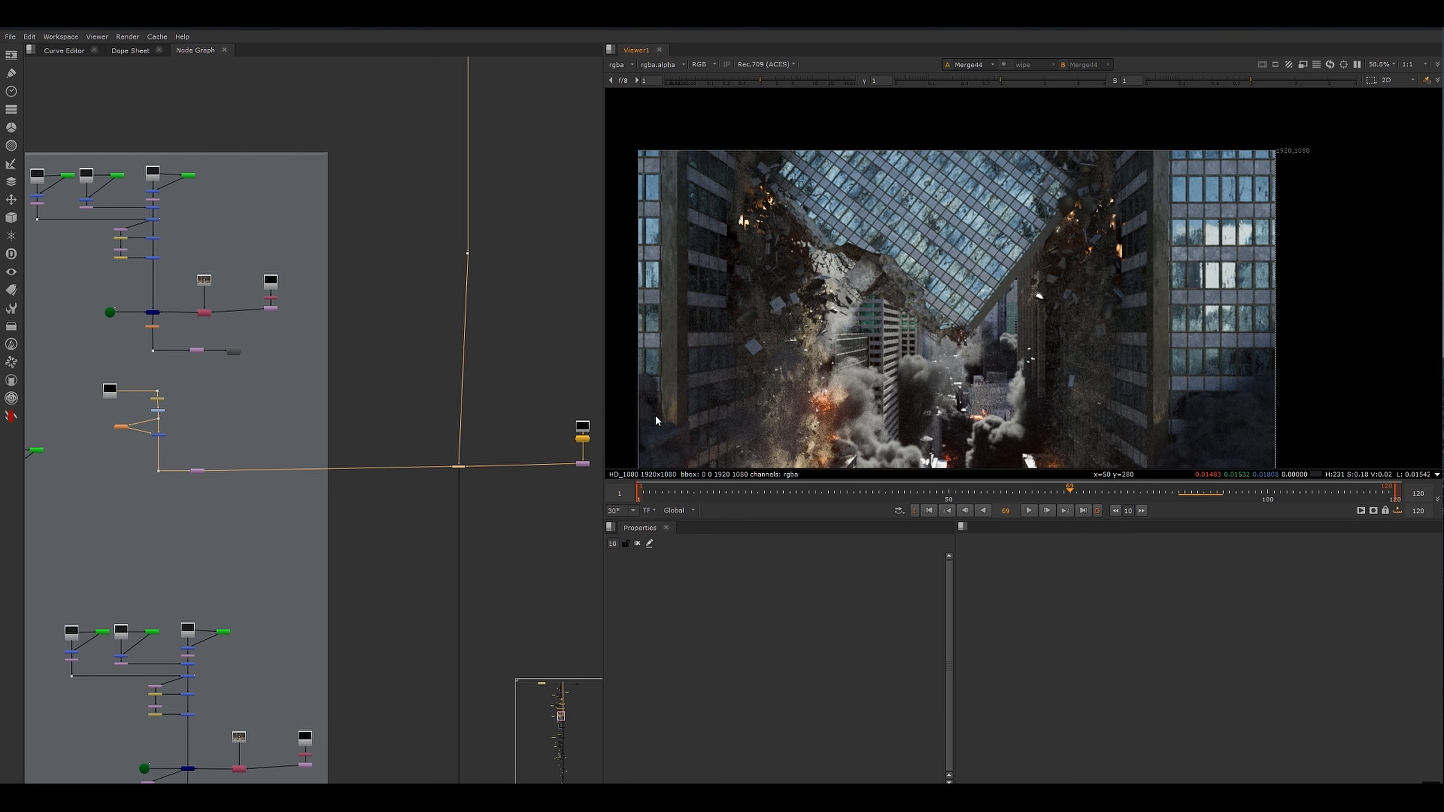
{"action": "scroll", "coordinate": [1143, 334], "scroll_direction": "up", "scroll_amount": 6}
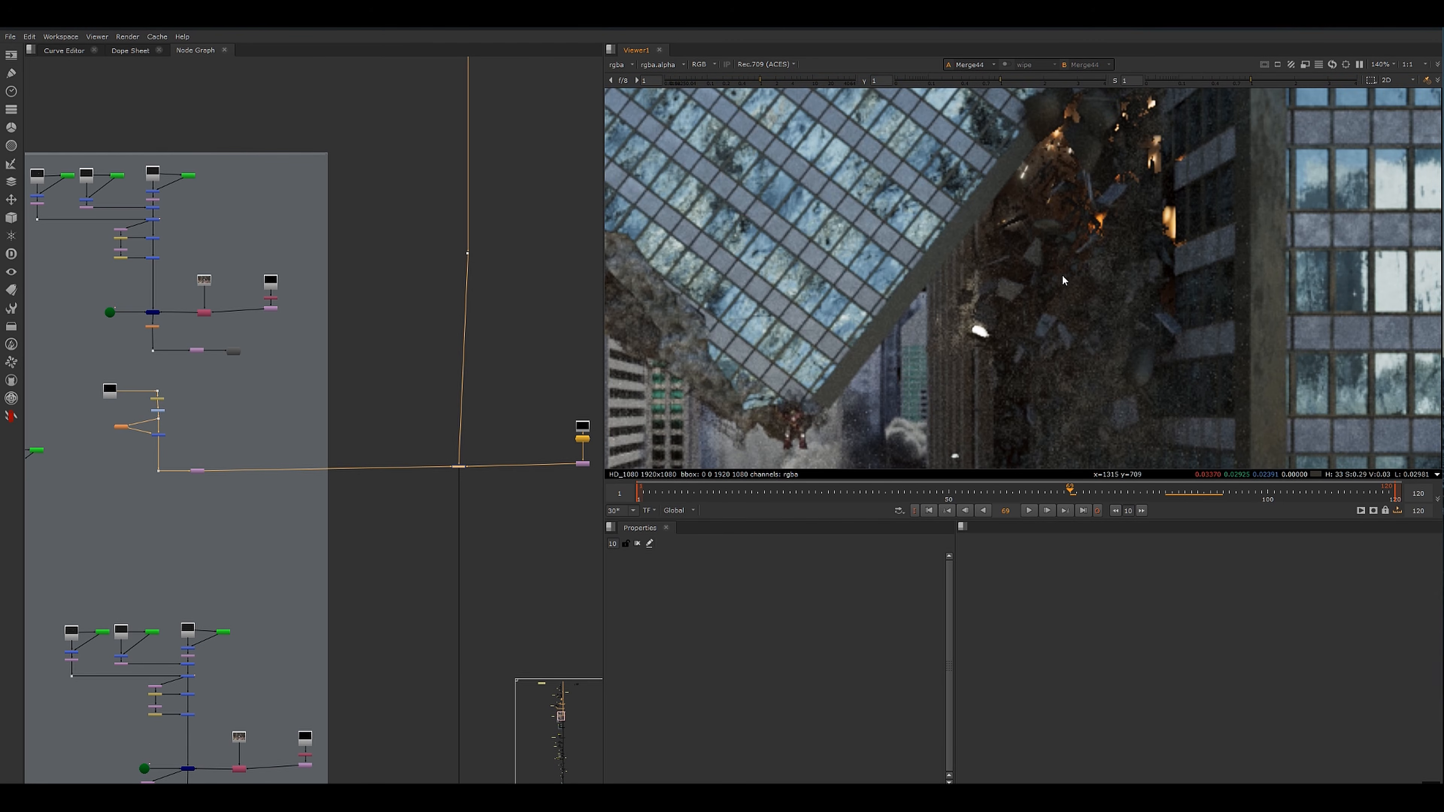
{"action": "scroll", "coordinate": [1045, 249], "scroll_direction": "up", "scroll_amount": 2}
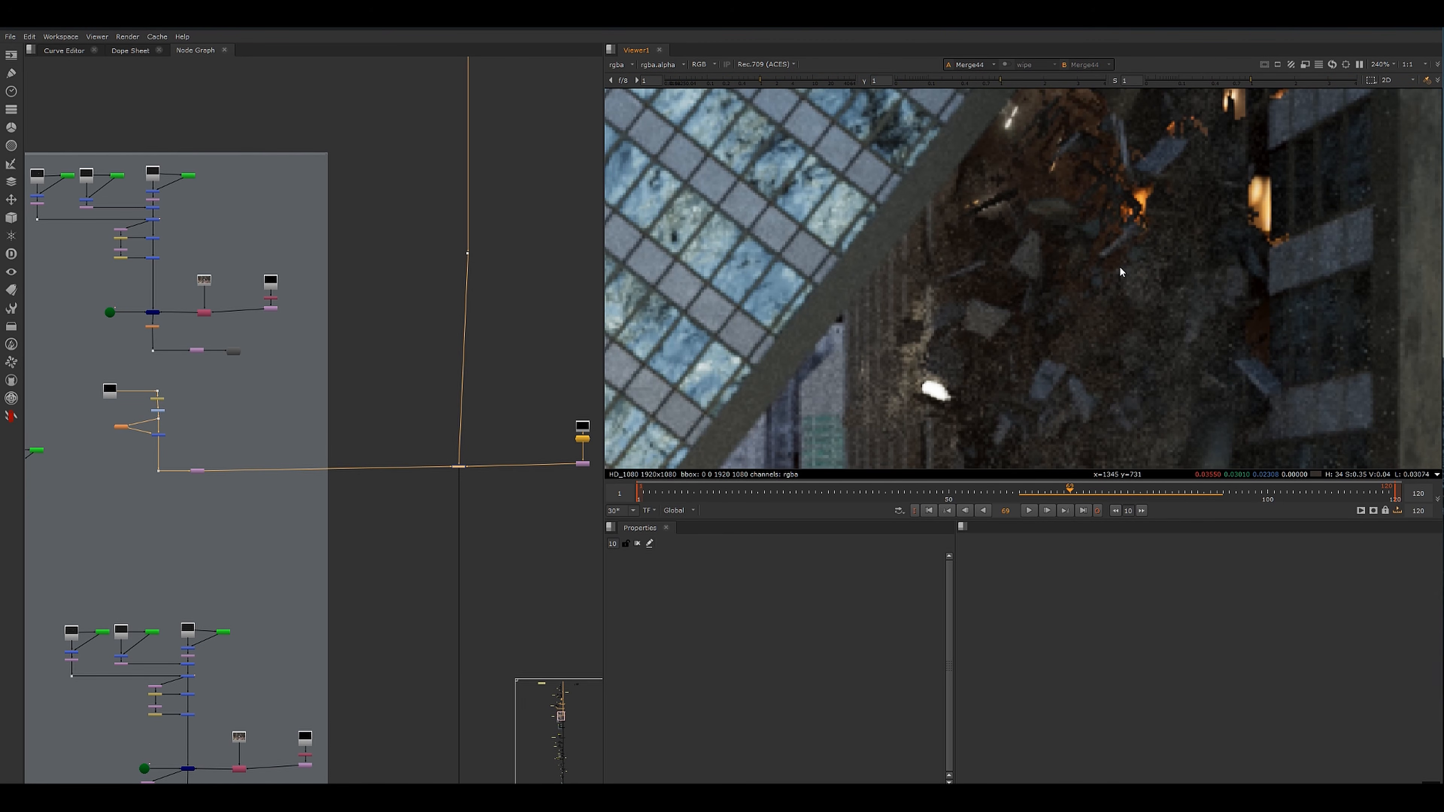
{"action": "scroll", "coordinate": [1119, 276], "scroll_direction": "down", "scroll_amount": 4}
{"action": "scroll", "coordinate": [1135, 279], "scroll_direction": "down", "scroll_amount": 1}
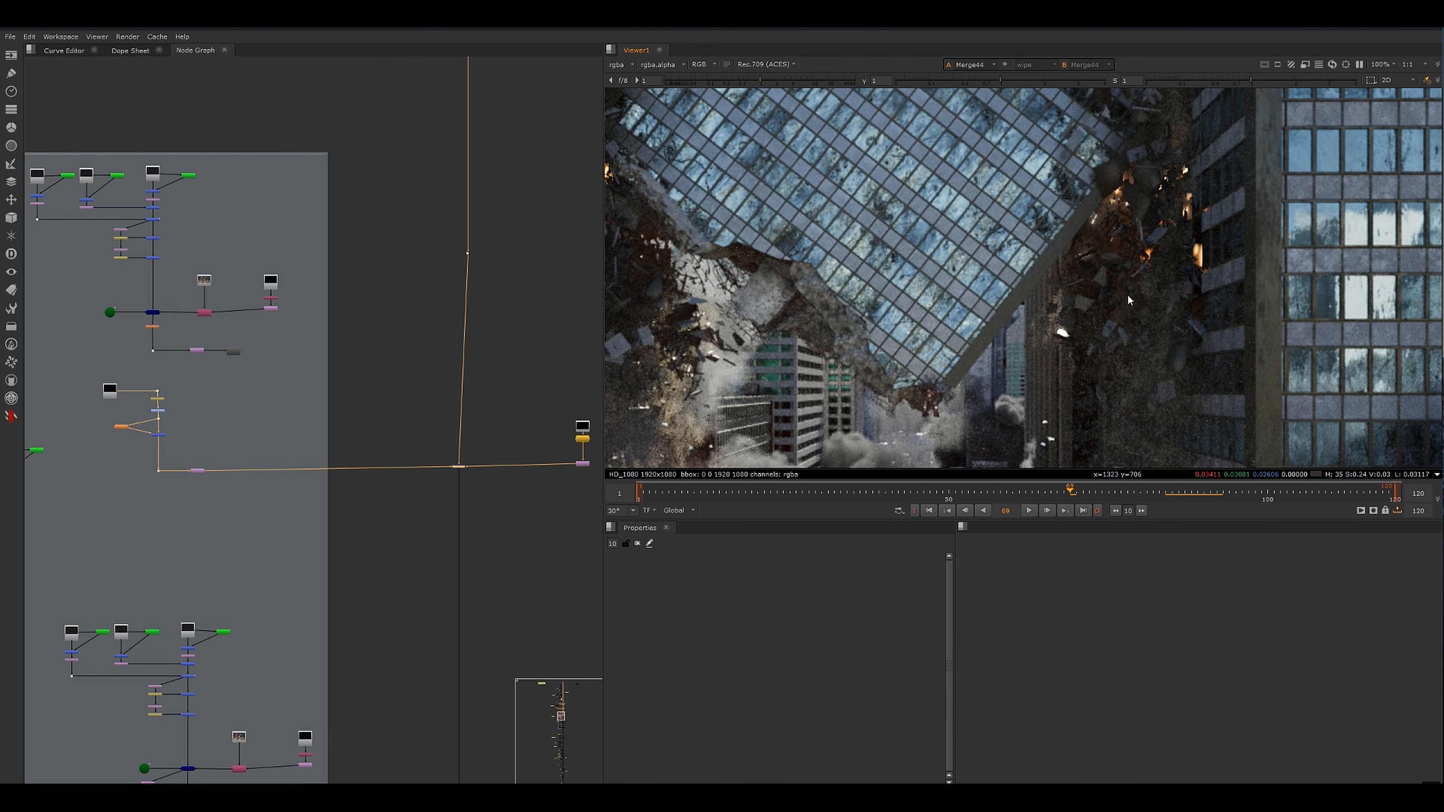
{"action": "middle_click_drag", "start_coordinate": [238, 439], "coordinate": [439, 446]}
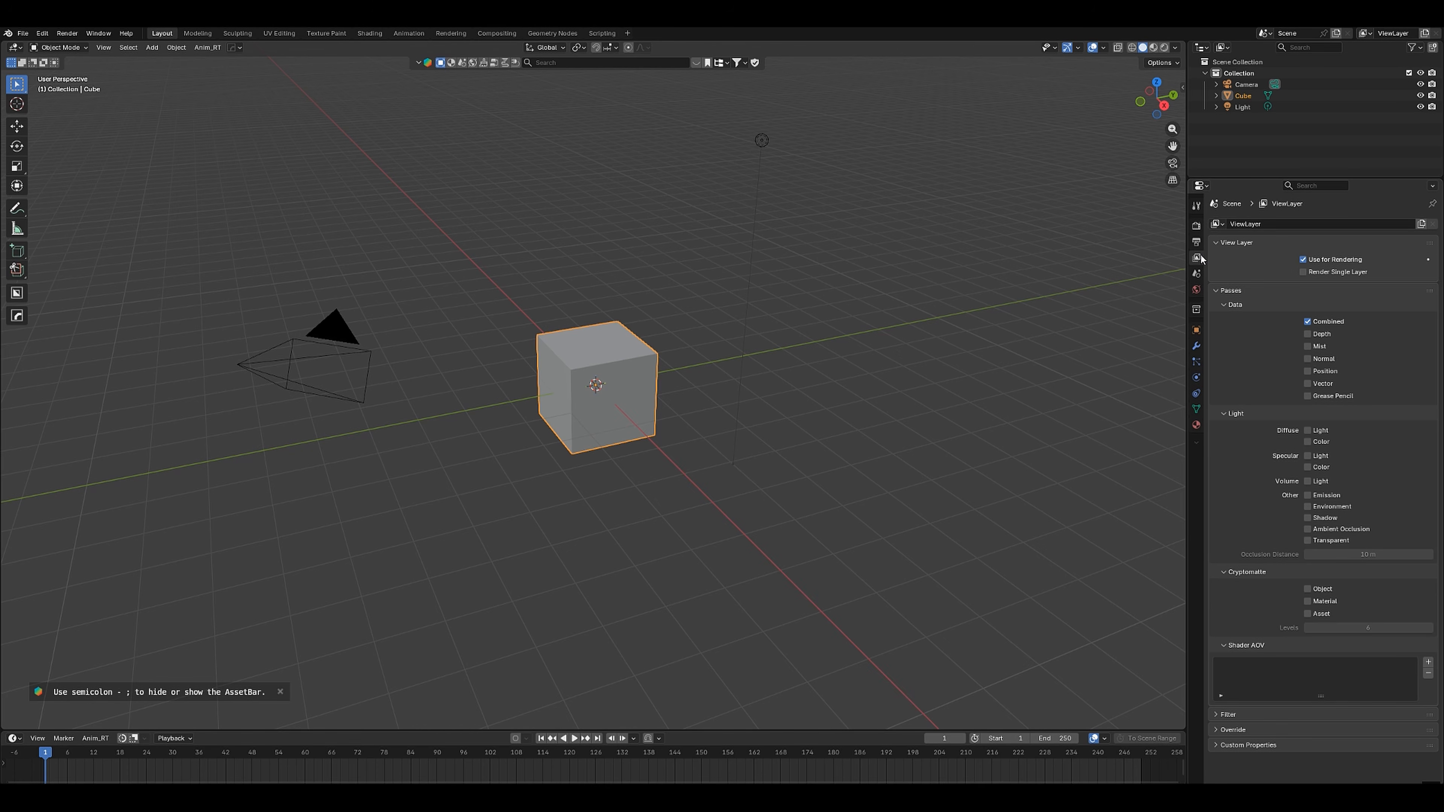
- Switch to Blender and set the scene's render engine to Cycles
{"action": "left_click", "coordinate": [1196, 225]}
{"action": "left_click", "coordinate": [1353, 225]}
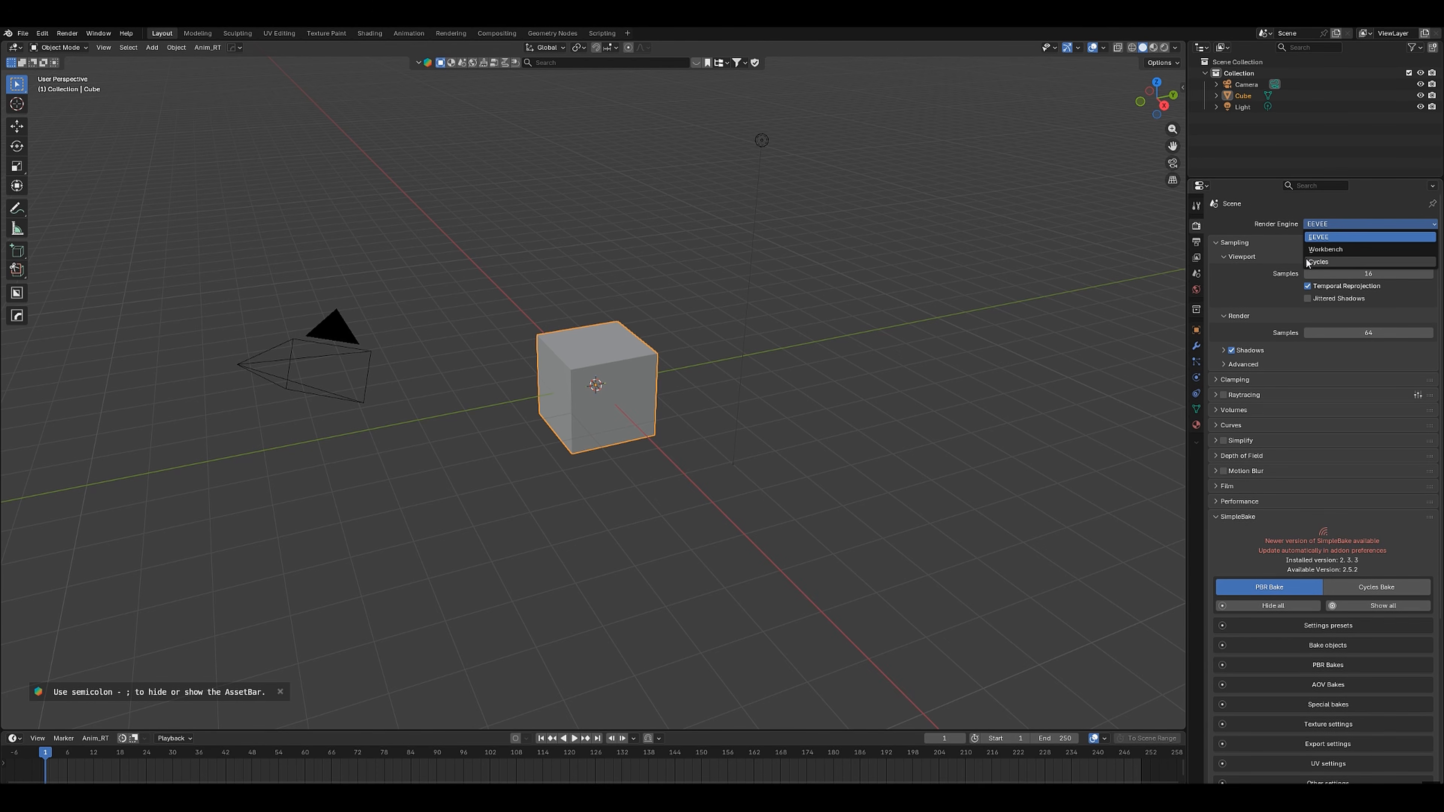
{"action": "left_click", "coordinate": [1328, 264]}
- Enable the Depth data pass for the view layer
{"action": "left_click", "coordinate": [1197, 243]}
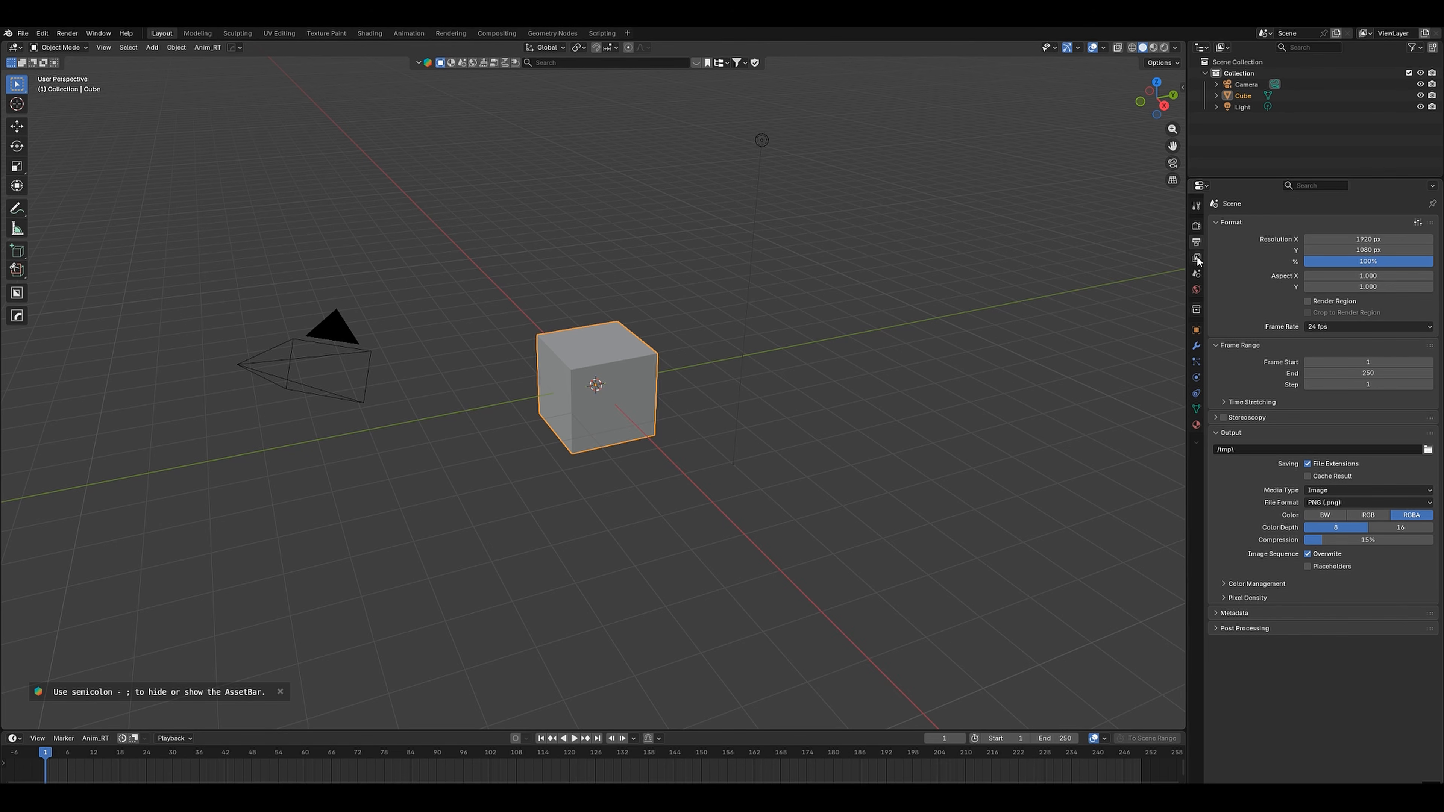
{"action": "left_click", "coordinate": [1197, 273]}
{"action": "left_click", "coordinate": [1196, 259]}
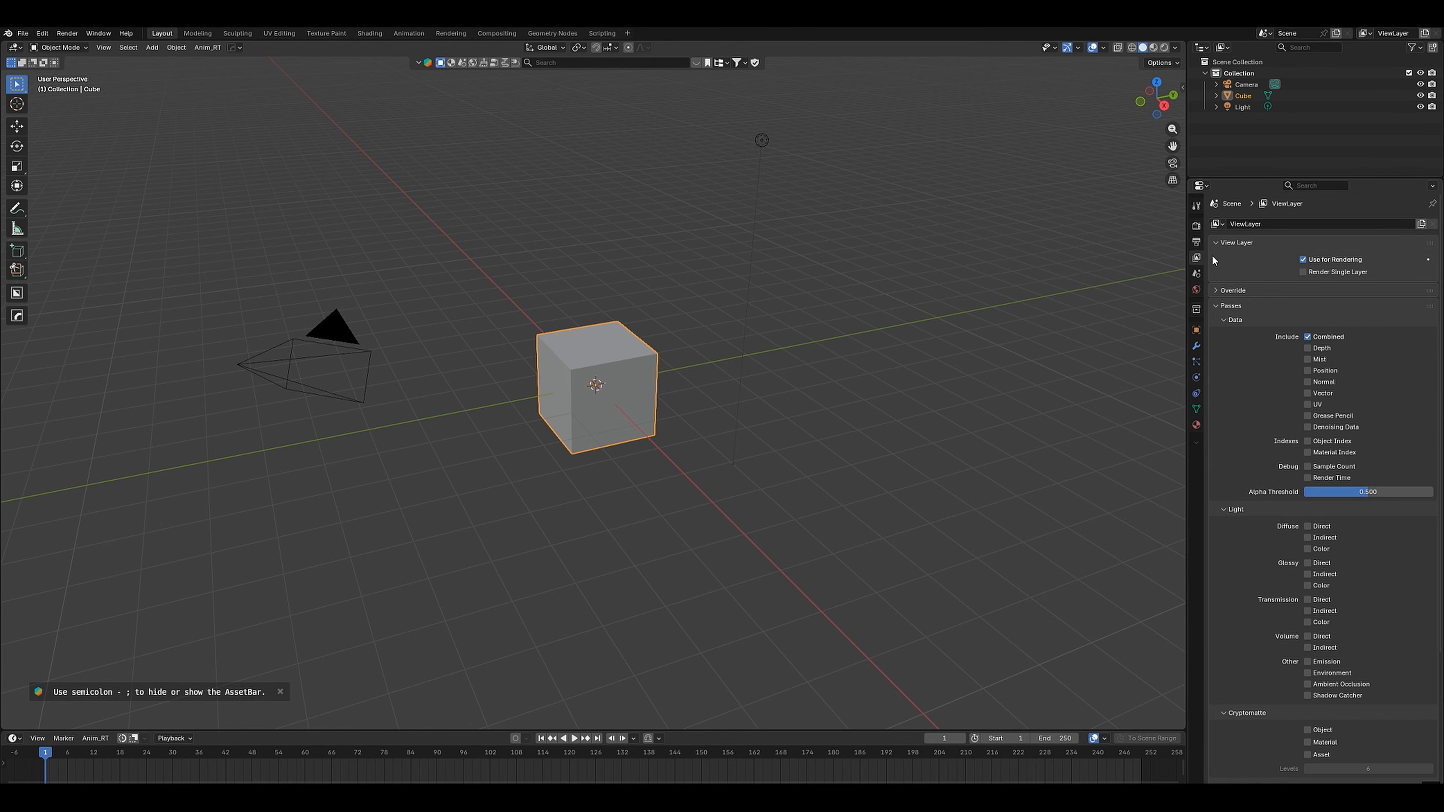
{"action": "left_click", "coordinate": [1316, 348]}
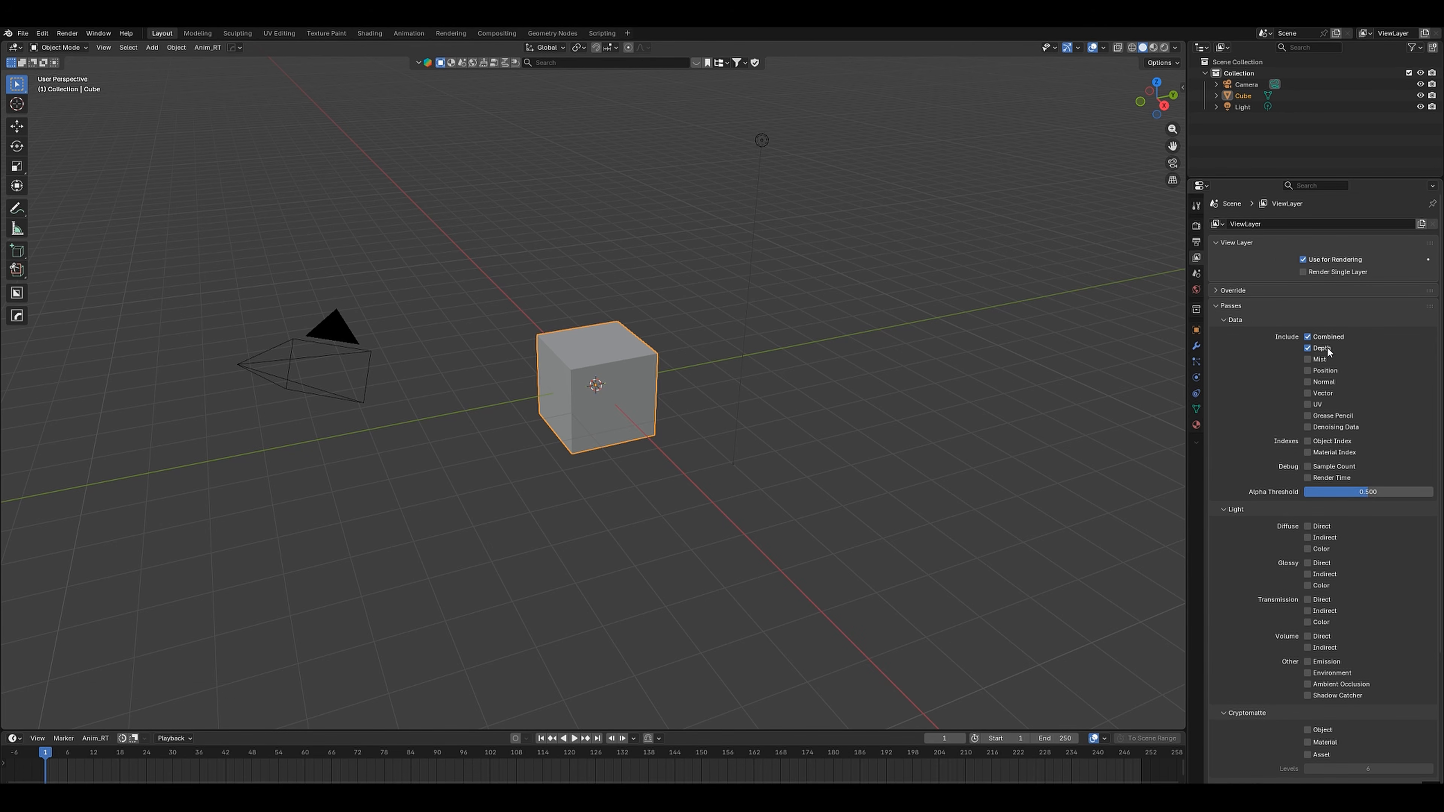
- Set the render output's media type to Multi-Layer EXR with the DWAB (lossy) codec
{"action": "left_click", "coordinate": [1196, 225]}
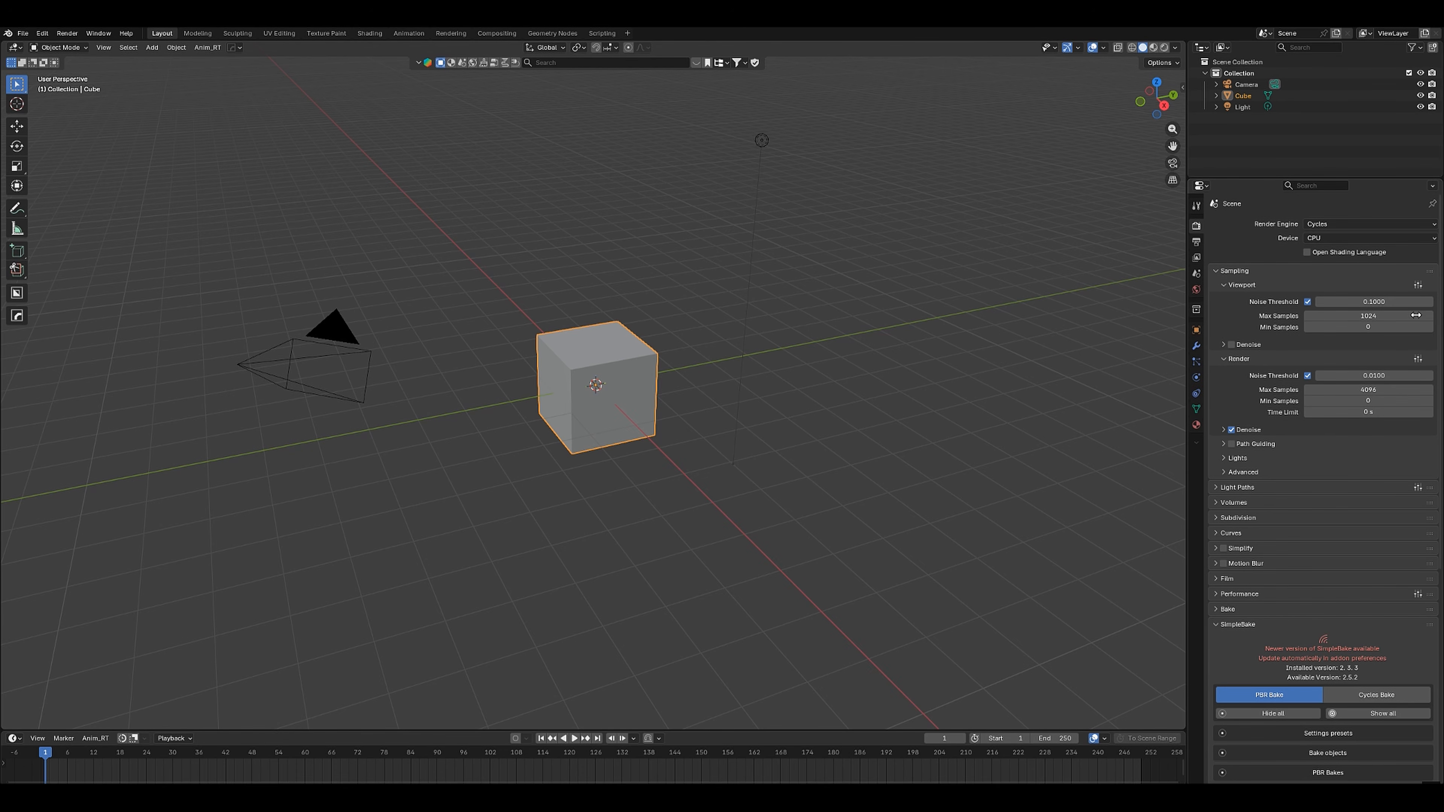
{"action": "scroll", "coordinate": [1323, 370], "scroll_direction": "down", "scroll_amount": 4}
{"action": "left_click", "coordinate": [1196, 241]}
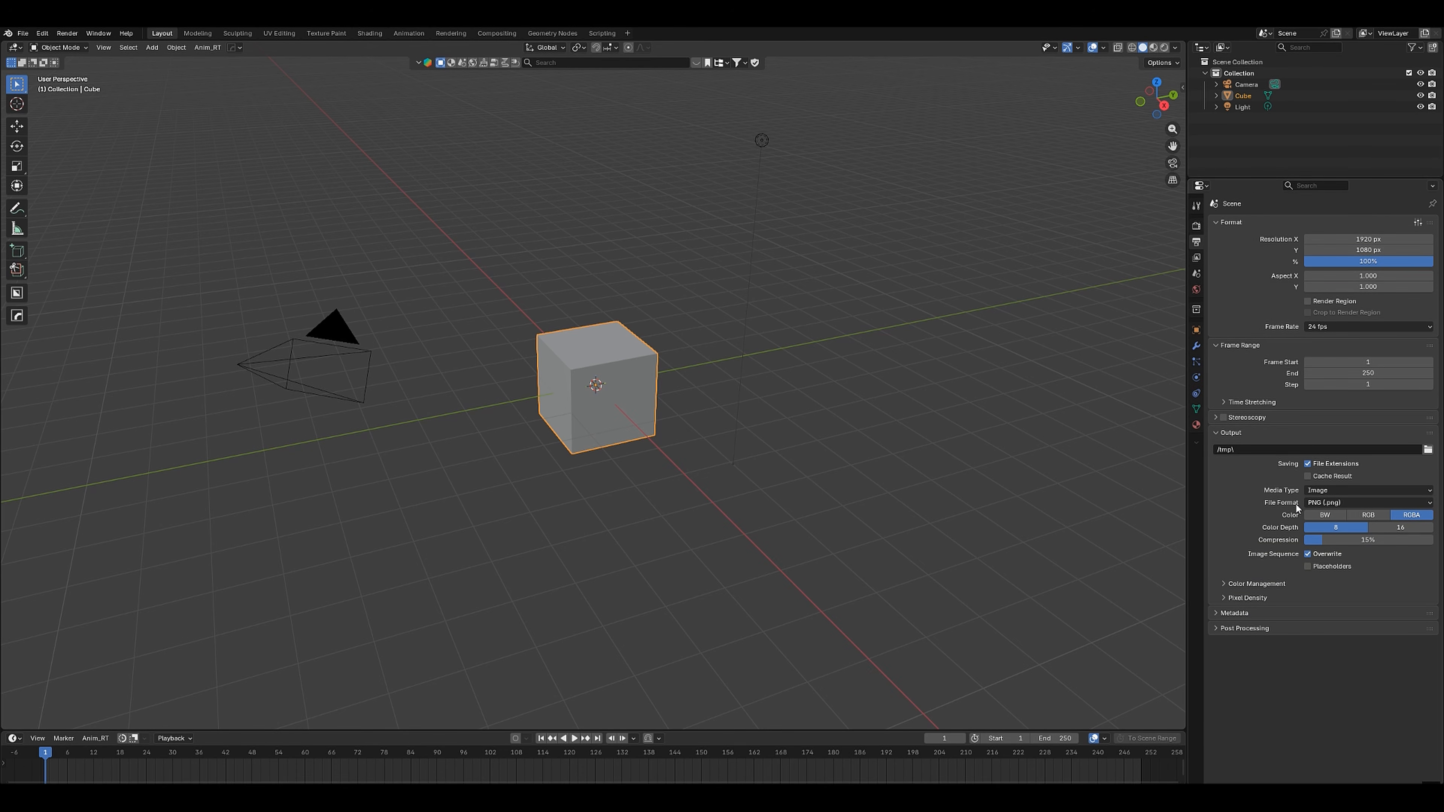
{"action": "left_click", "coordinate": [1316, 490]}
{"action": "left_click", "coordinate": [1330, 516]}
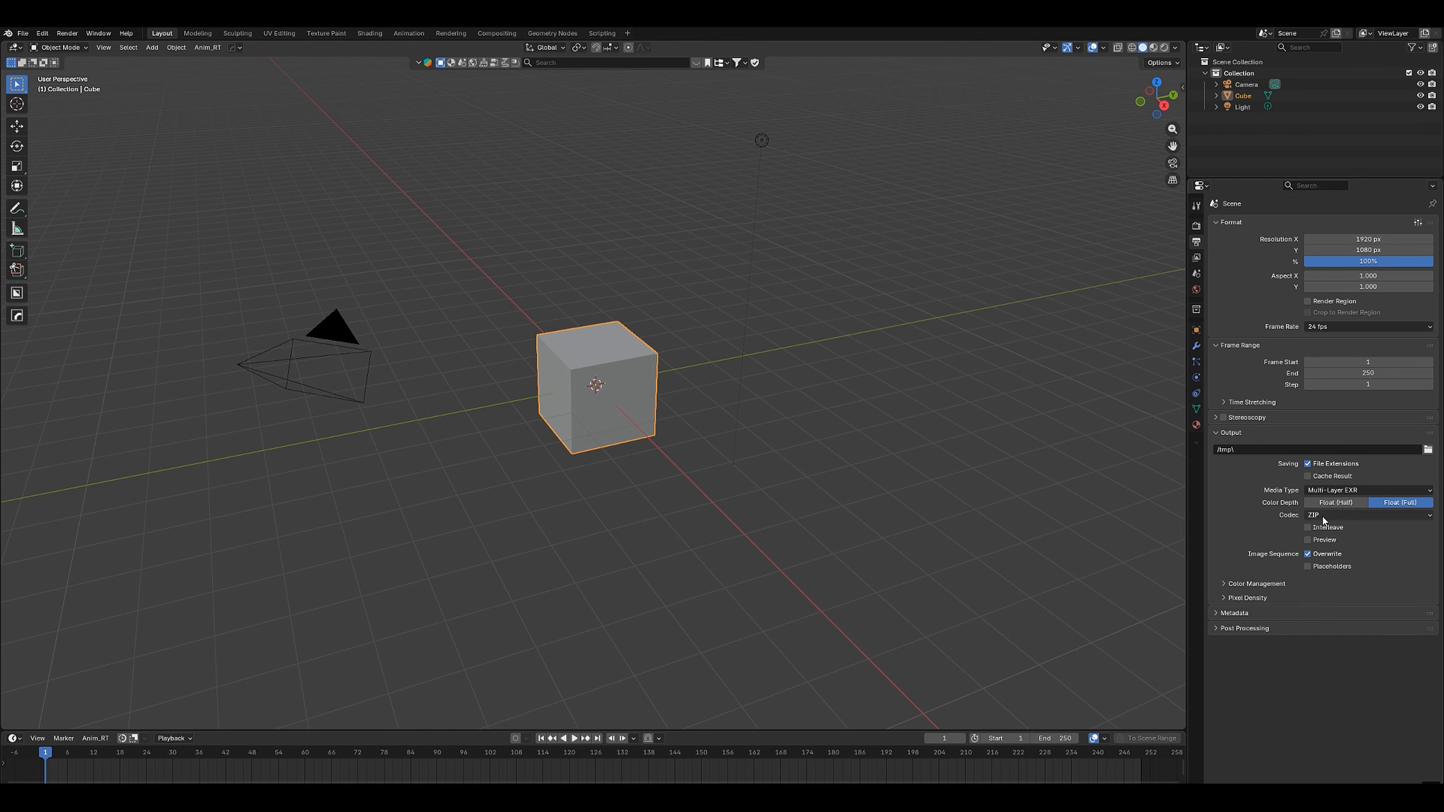
{"action": "left_click", "coordinate": [1319, 515]}
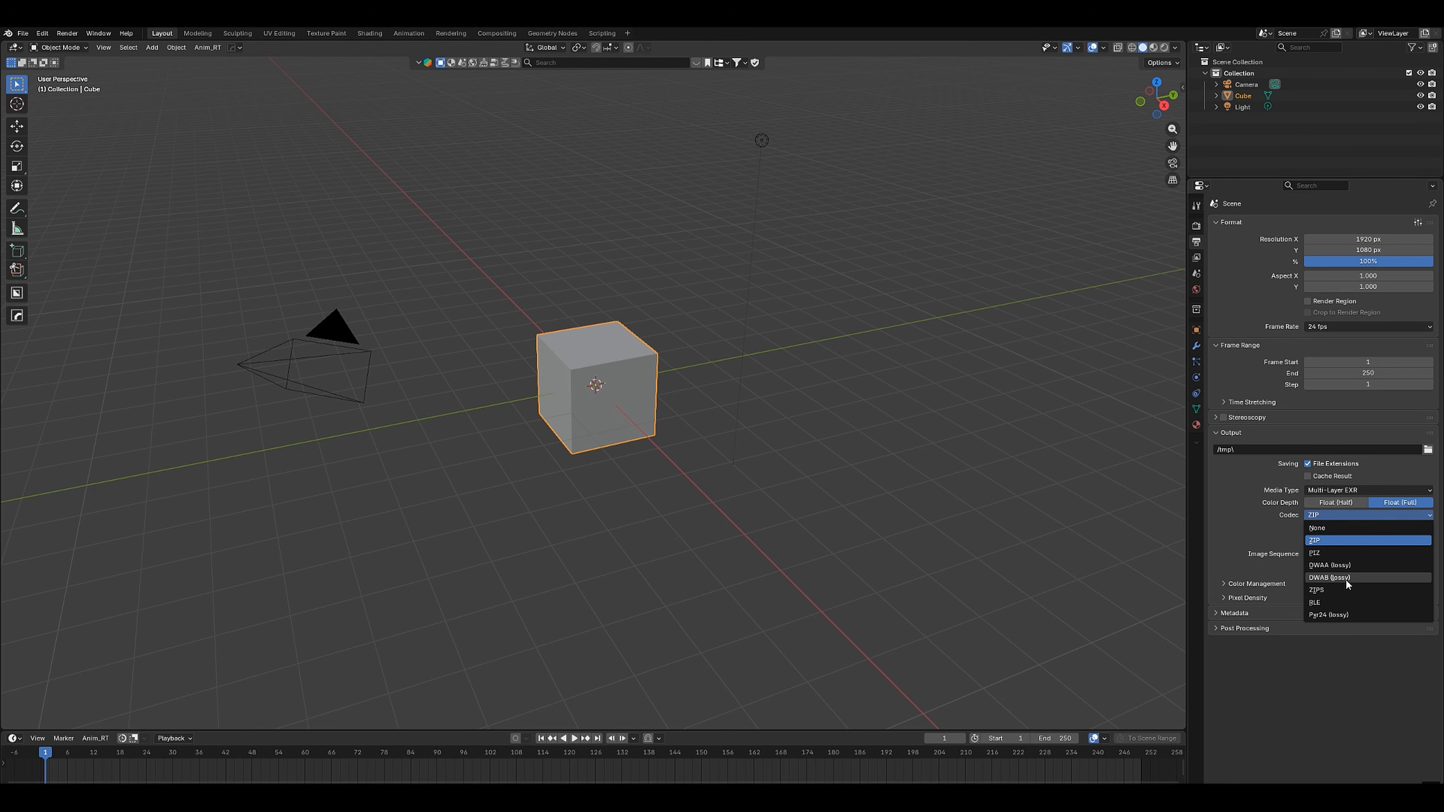
{"action": "left_click", "coordinate": [1346, 578]}
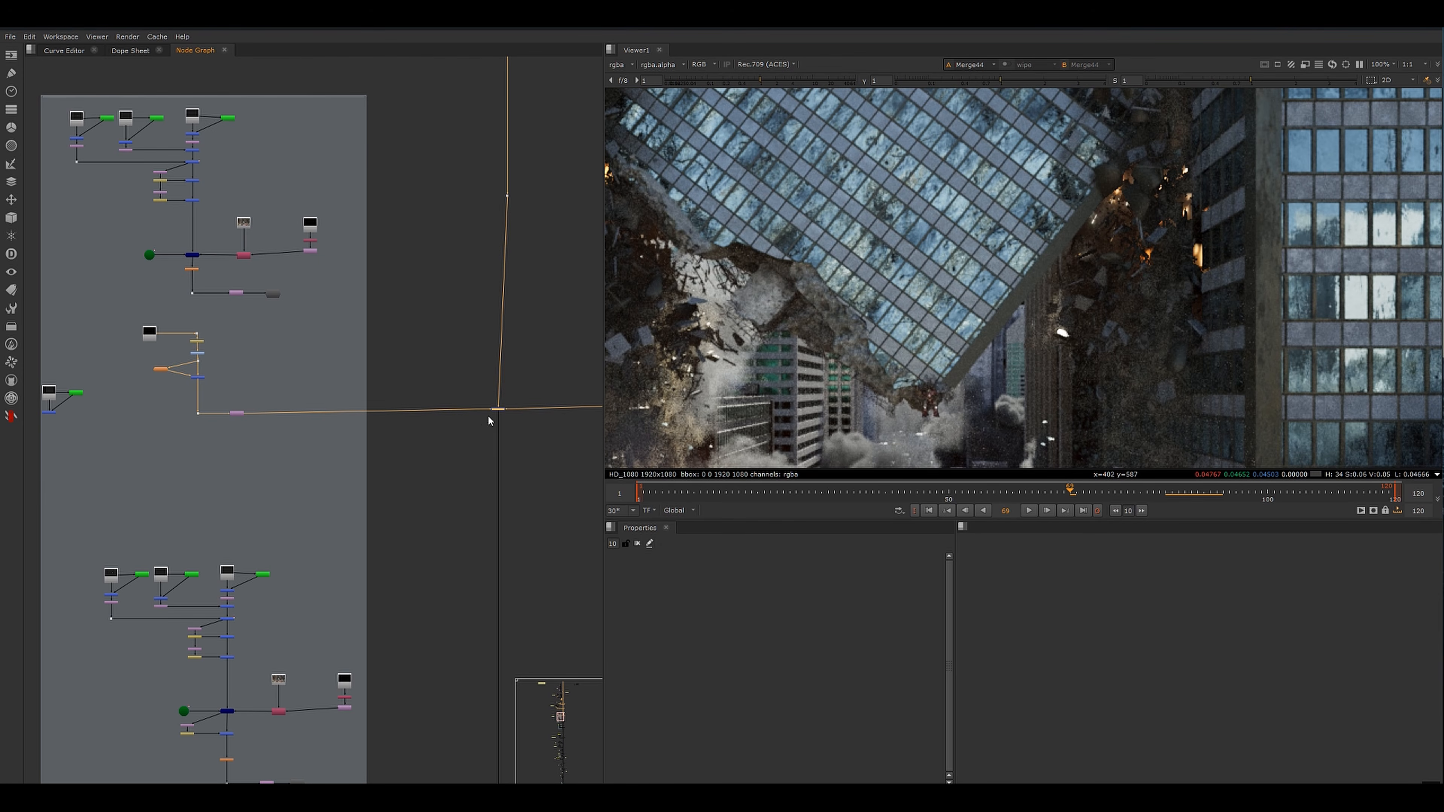
{"action": "middle_click_drag", "start_coordinate": [344, 346], "coordinate": [401, 435]}
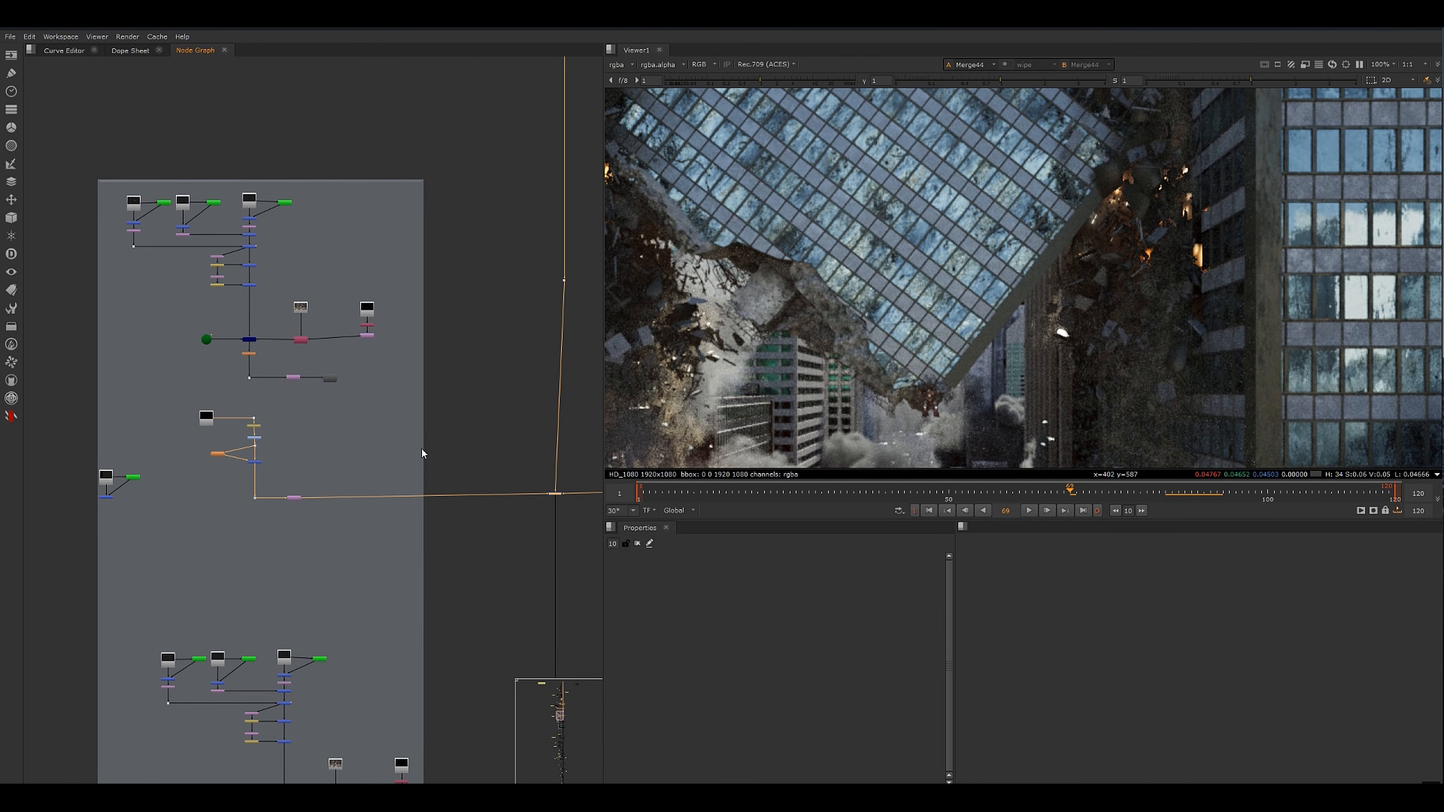
{"action": "middle_click_drag", "start_coordinate": [532, 500], "coordinate": [418, 451]}
{"action": "middle_click_drag", "start_coordinate": [348, 362], "coordinate": [435, 452]}
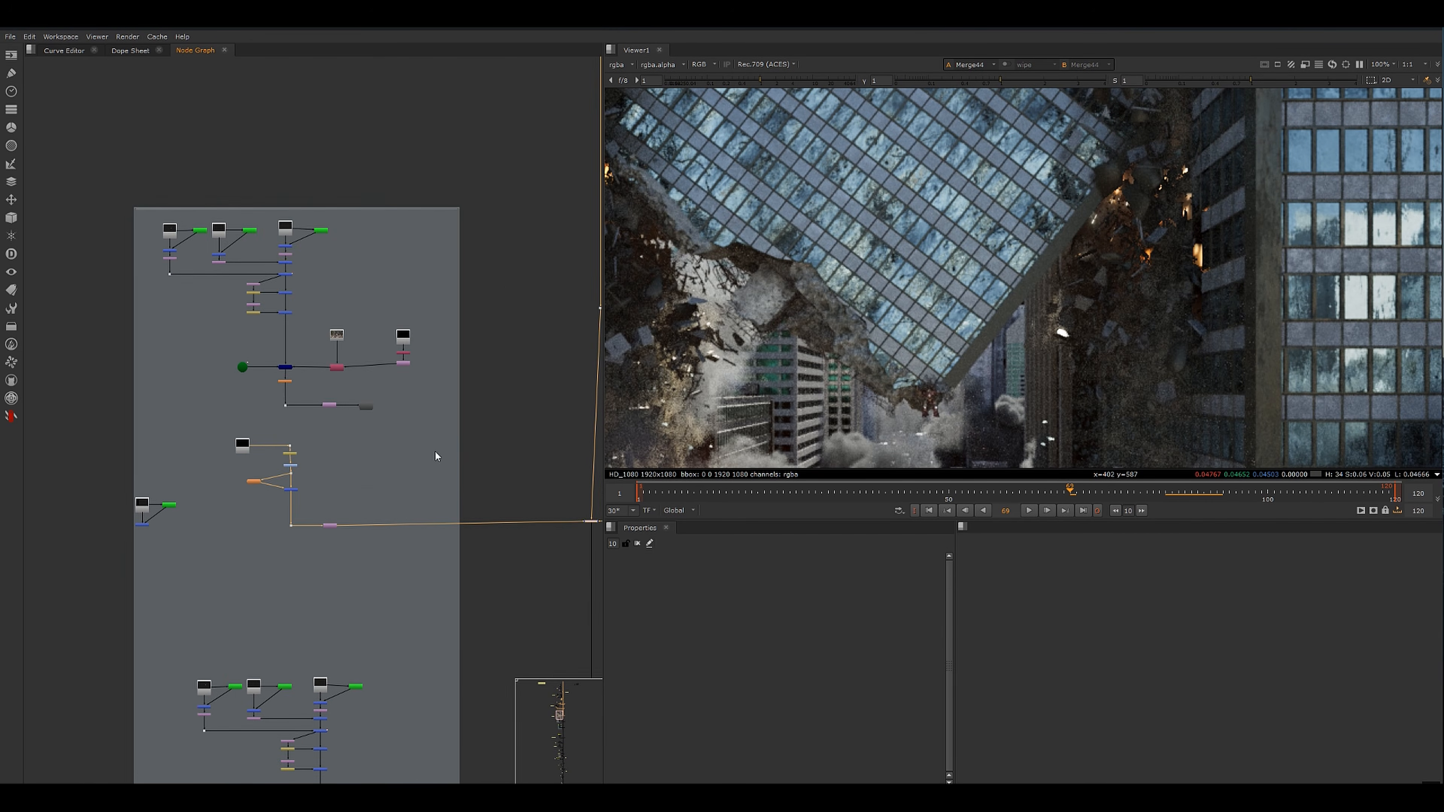
- Display the Read22 spark footage from the sparks node group and centre its frame in the viewer
{"action": "middle_click_drag", "start_coordinate": [152, 223], "coordinate": [331, 360], "text": "alt"}
{"action": "left_click_drag", "start_coordinate": [319, 303], "coordinate": [121, 336]}
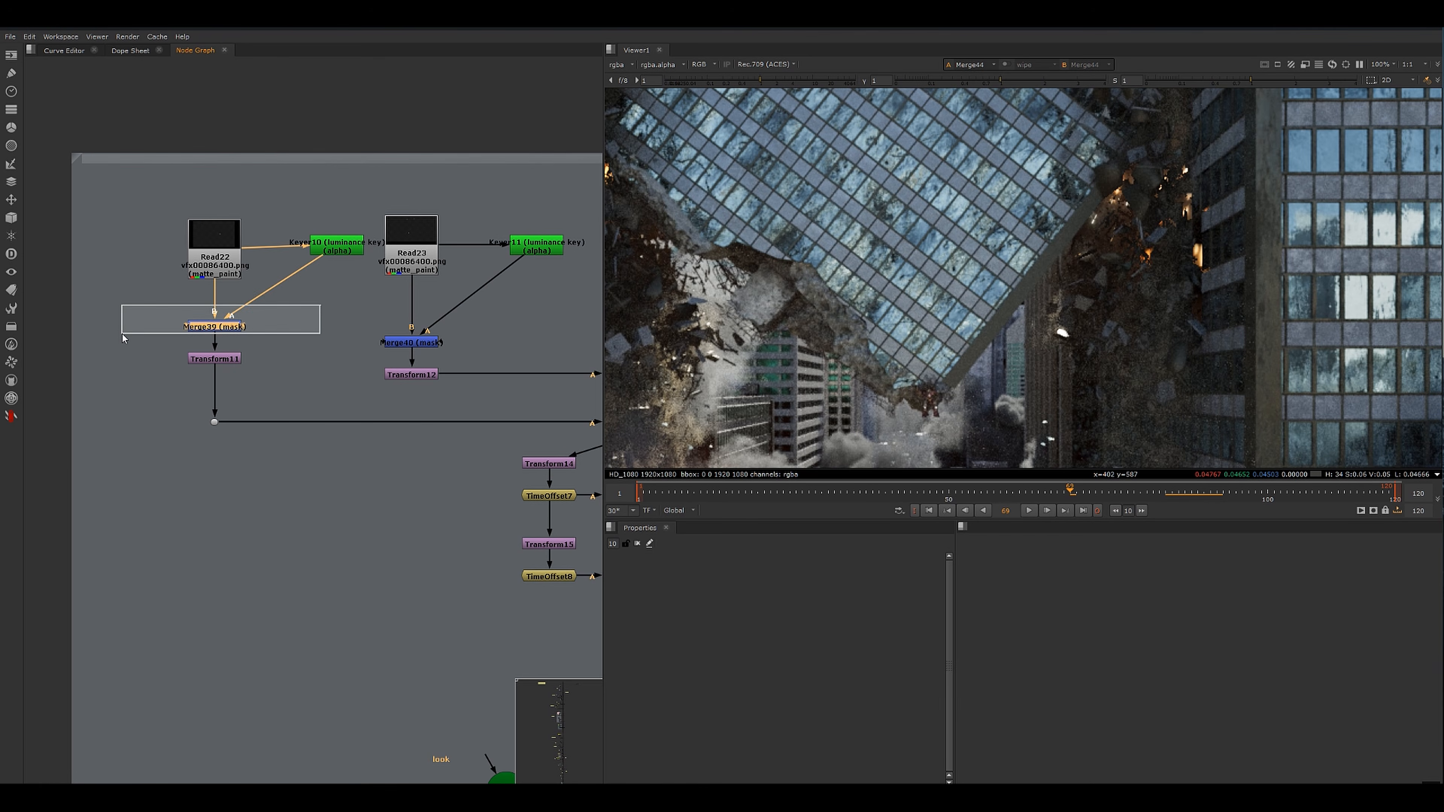
{"action": "key", "text": "1"}
{"action": "scroll", "coordinate": [978, 318], "scroll_direction": "down", "scroll_amount": 4}
{"action": "left_click_drag", "start_coordinate": [238, 222], "coordinate": [228, 232]}
{"action": "key", "text": "1"}
{"action": "left_click", "coordinate": [341, 299]}
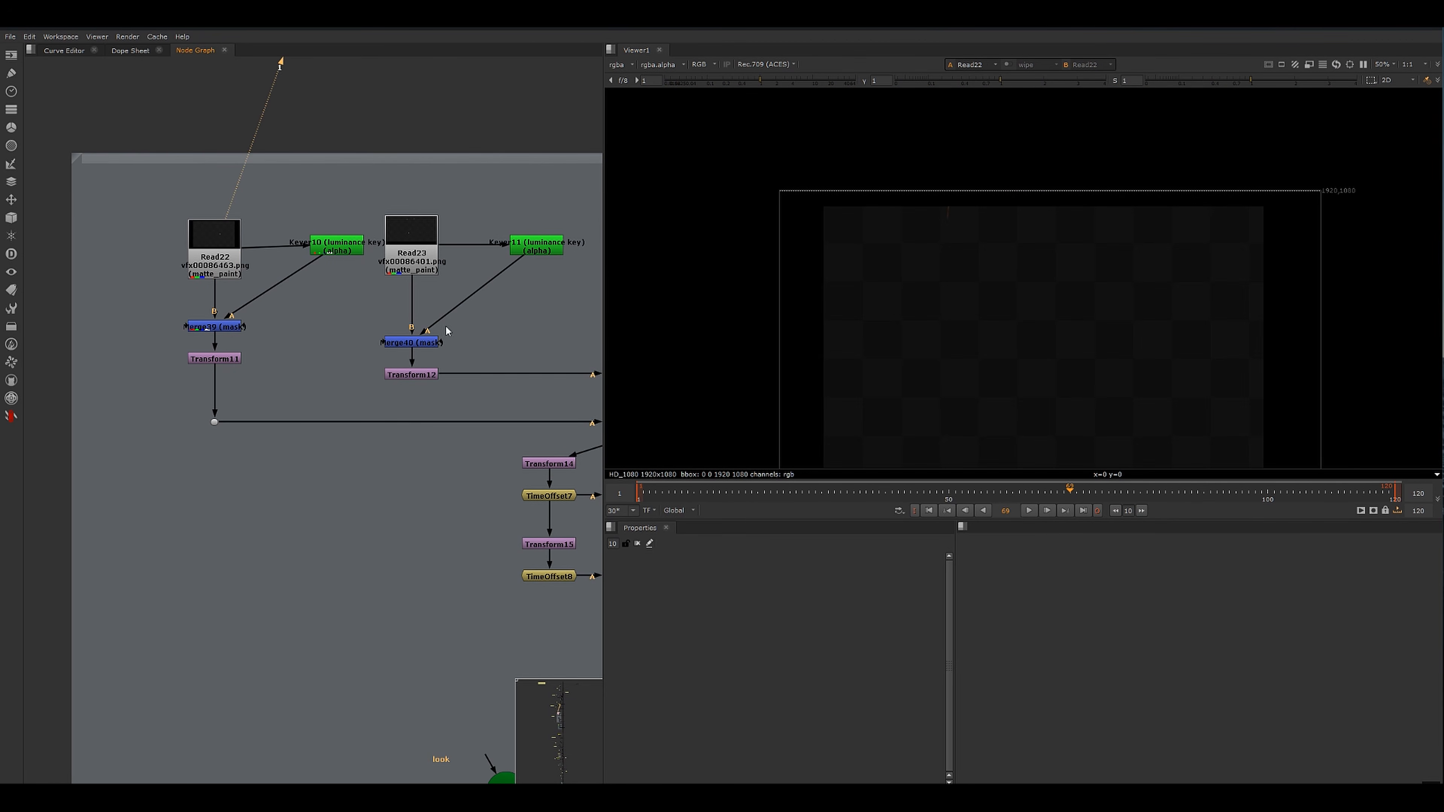
{"action": "middle_click_drag", "start_coordinate": [974, 316], "coordinate": [890, 236]}
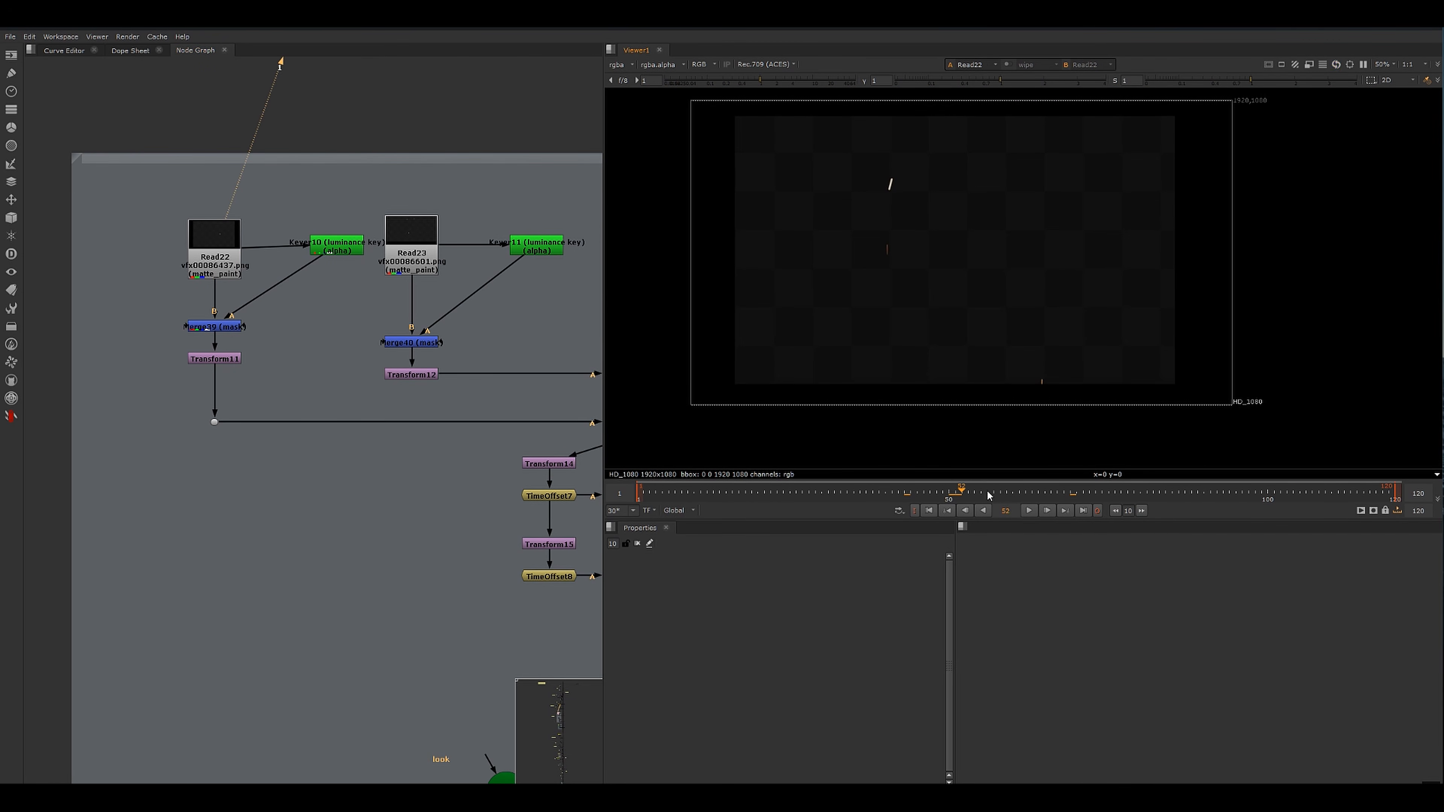
- Scrub through the Read22 spark footage to around frame 98
{"action": "mouse_move", "coordinate": [989, 494]}
{"action": "left_mouse_down"}
{"action": "mouse_move", "coordinate": [952, 493]}
{"action": "mouse_move", "coordinate": [981, 493]}
{"action": "left_mouse_up"}
{"action": "left_click_drag", "start_coordinate": [896, 139], "coordinate": [1143, 403]}
{"action": "left_click_drag", "start_coordinate": [969, 491], "coordinate": [1243, 492]}
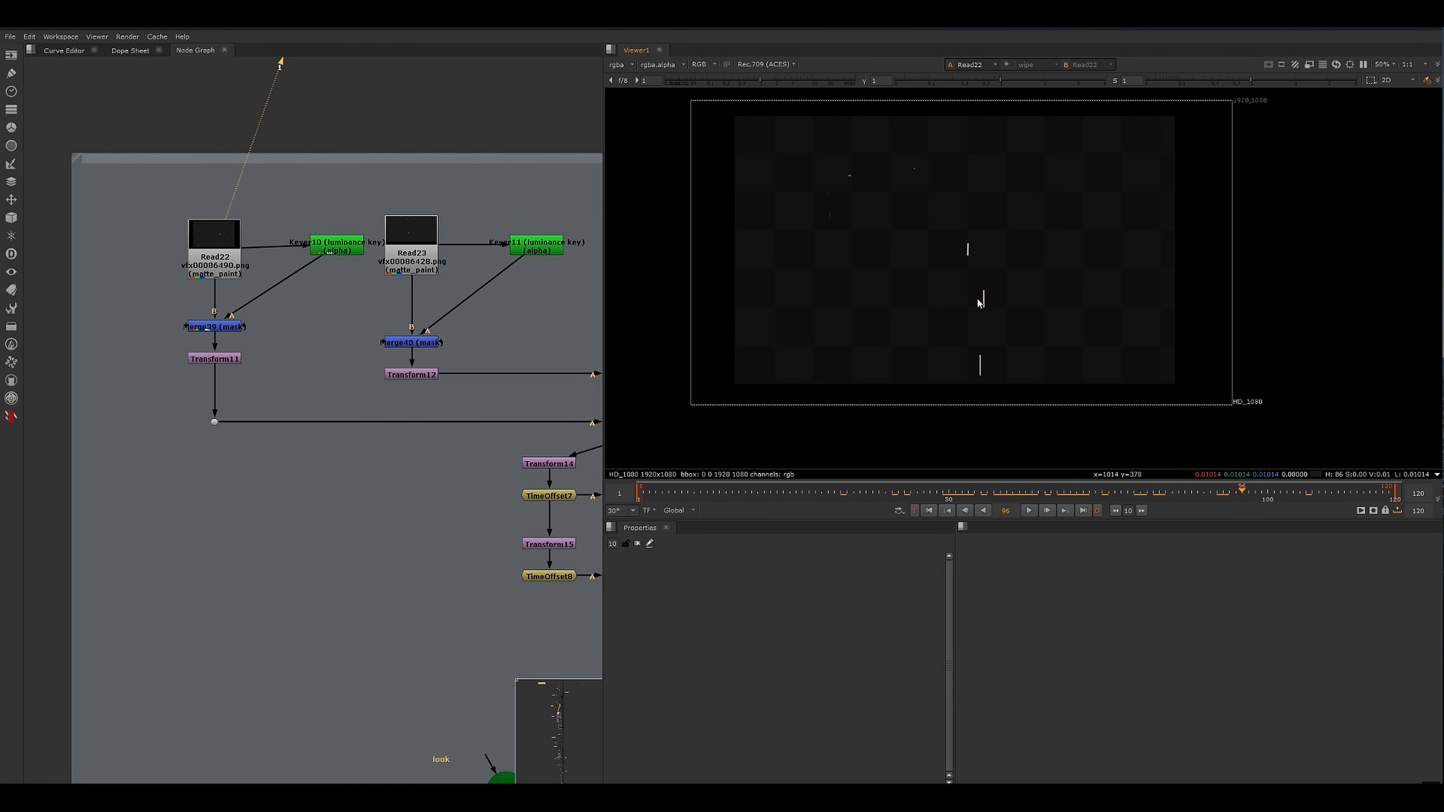
{"action": "middle_click_drag", "start_coordinate": [508, 414], "coordinate": [473, 470]}
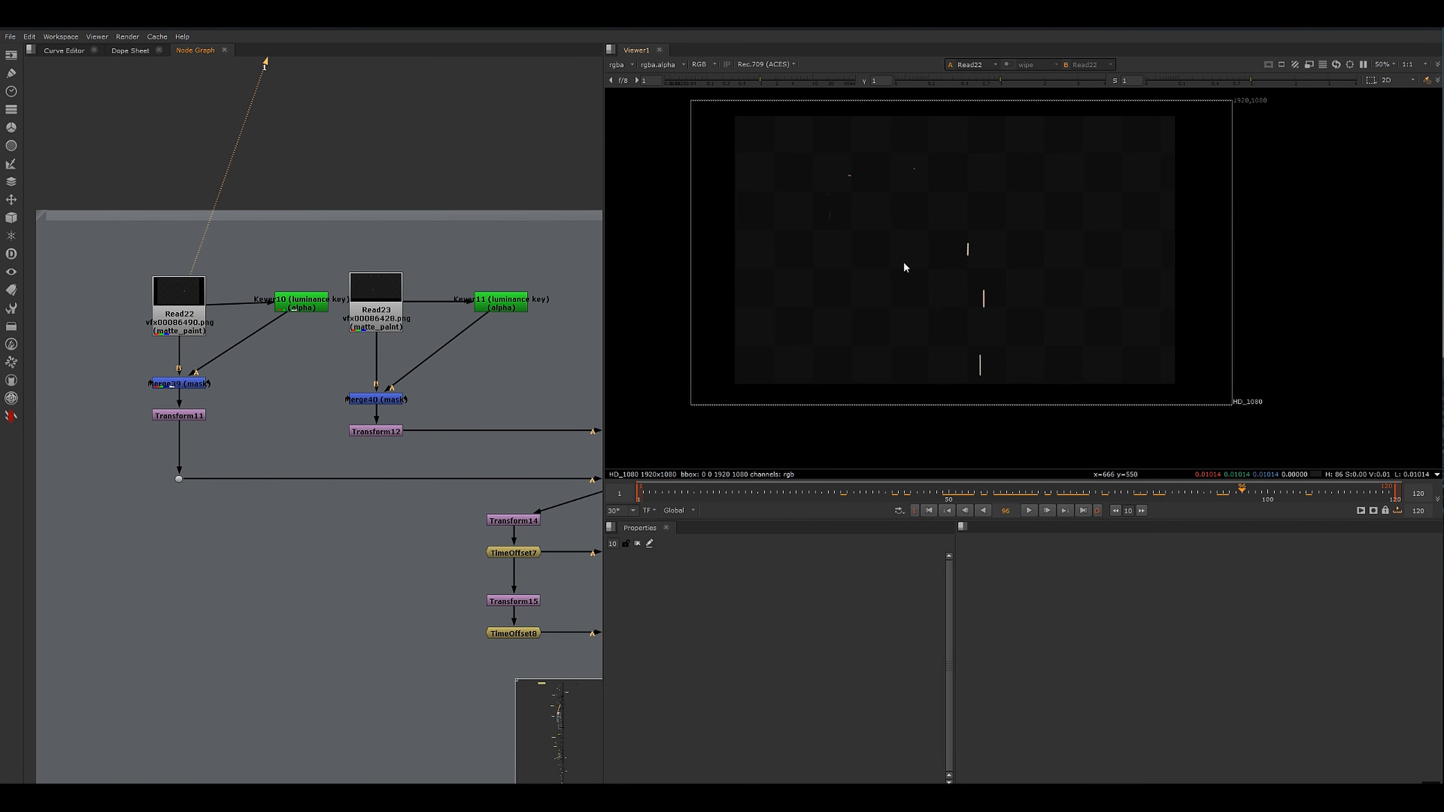
{"action": "left_click_drag", "start_coordinate": [1105, 494], "coordinate": [1255, 494]}
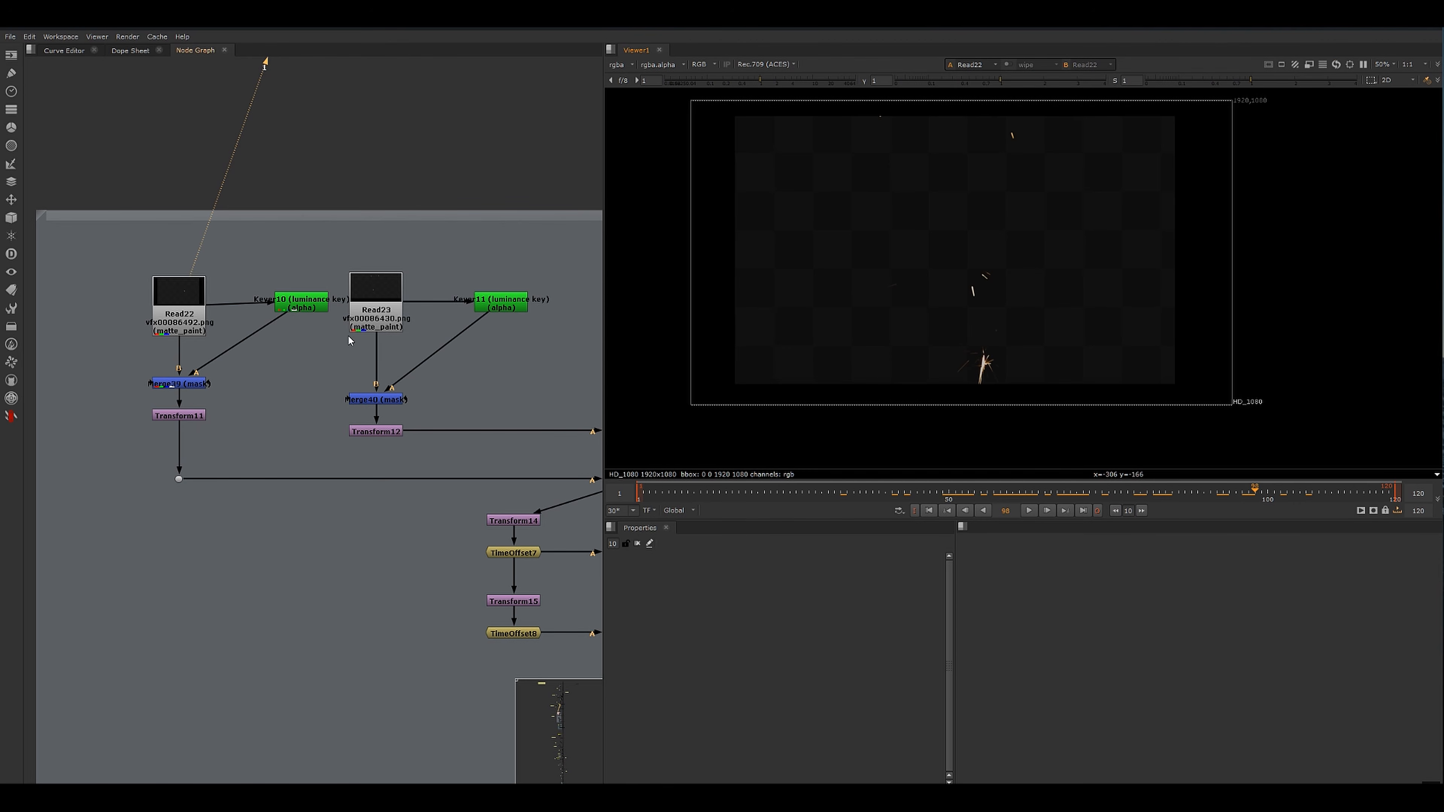
- View the Read23 and Read24 spark elements one after the other and scrub through Read24
{"action": "left_click", "coordinate": [223, 216]}
{"action": "middle_click_drag", "start_coordinate": [222, 226], "coordinate": [121, 326]}
{"action": "left_click", "coordinate": [449, 296]}
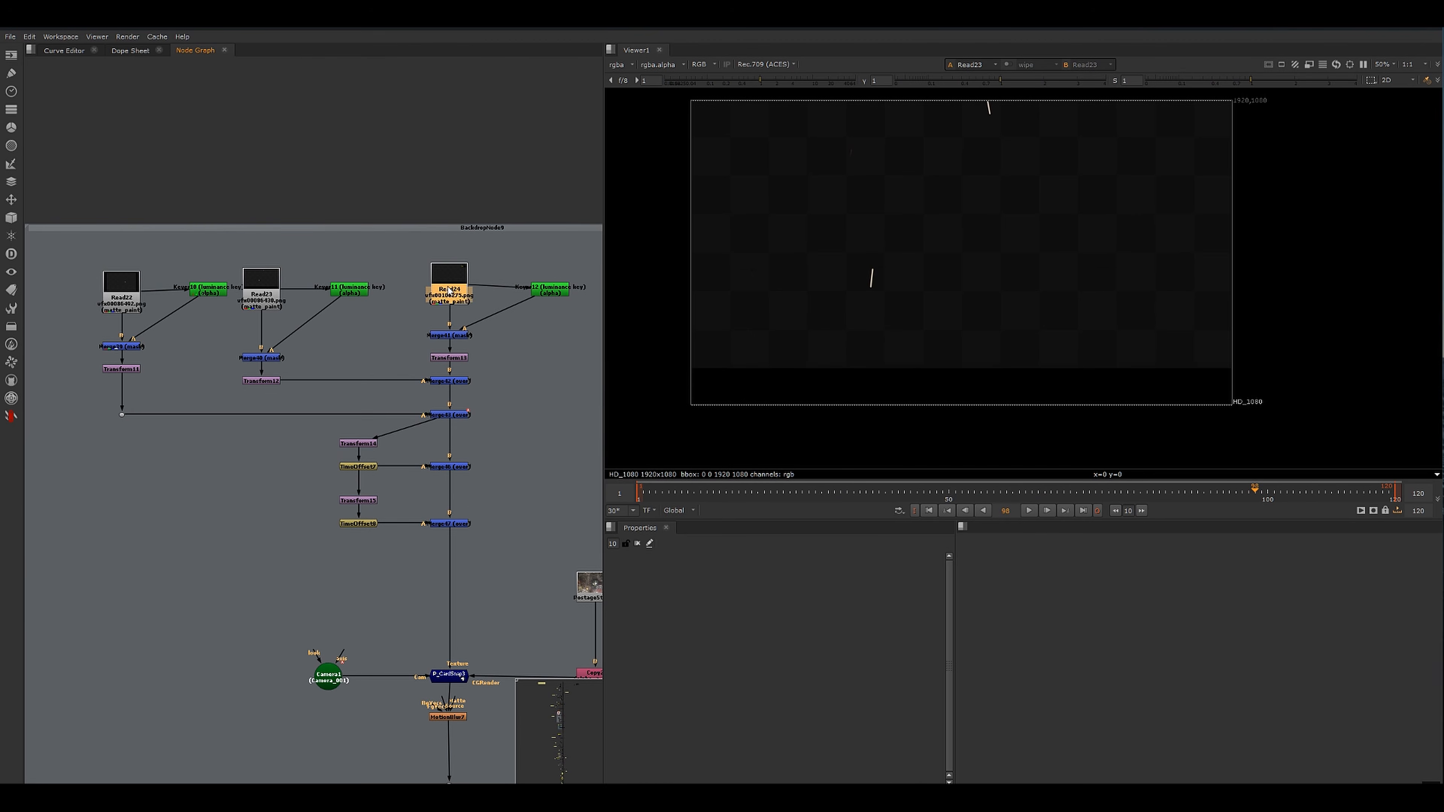
{"action": "key", "text": "1"}
{"action": "left_click", "coordinate": [392, 310]}
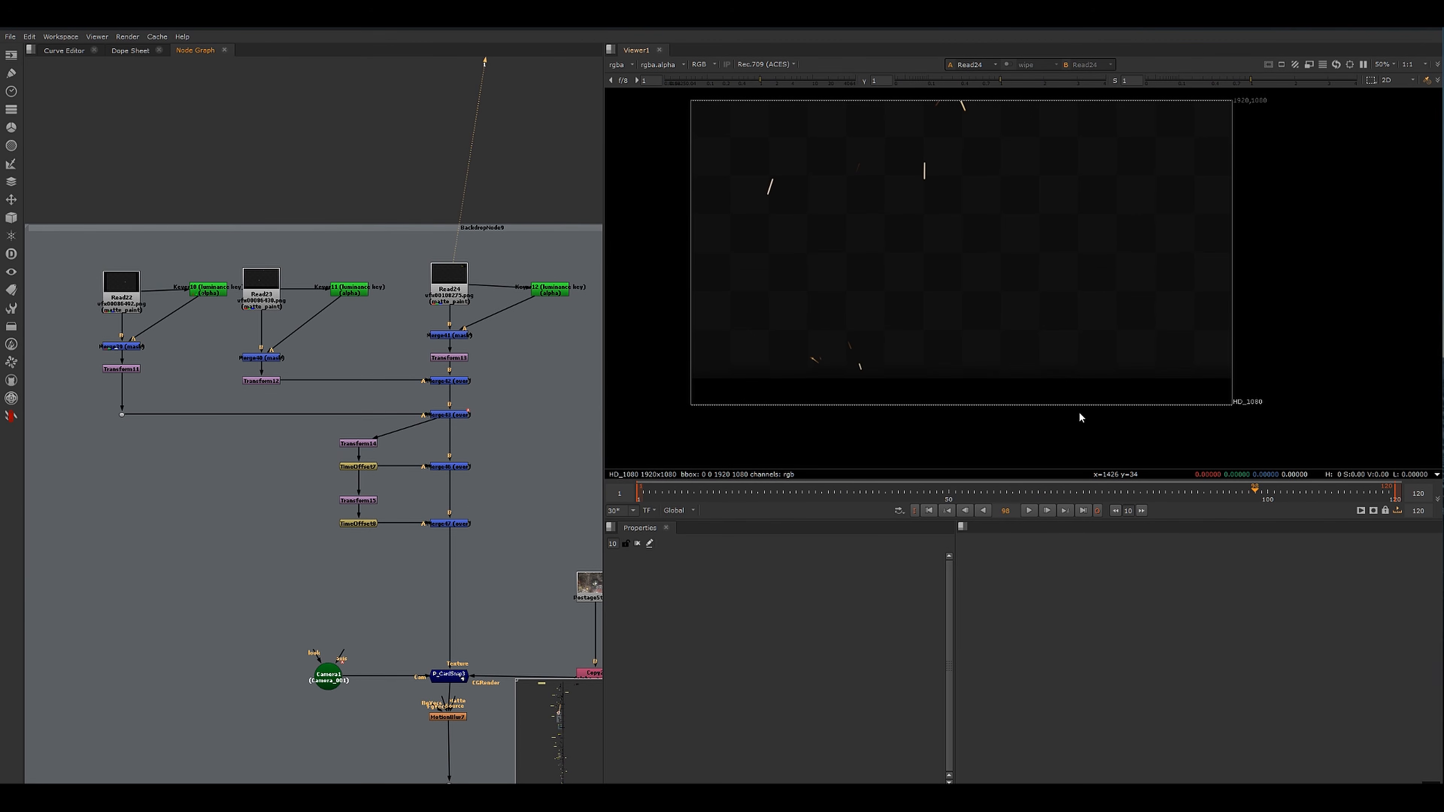
{"action": "mouse_move", "coordinate": [1129, 492]}
{"action": "left_mouse_down"}
{"action": "mouse_move", "coordinate": [1100, 490]}
{"action": "mouse_move", "coordinate": [1136, 493]}
{"action": "left_mouse_up"}
- Display Merge43, where the three spark elements are combined, and scrub through it to about frame 89
{"action": "scroll", "coordinate": [436, 359], "scroll_direction": "up", "scroll_amount": 4}
{"action": "left_click_drag", "start_coordinate": [354, 251], "coordinate": [494, 314]}
{"action": "key", "text": "1"}
{"action": "left_click", "coordinate": [942, 493]}
{"action": "left_click_drag", "start_coordinate": [917, 499], "coordinate": [1330, 491]}
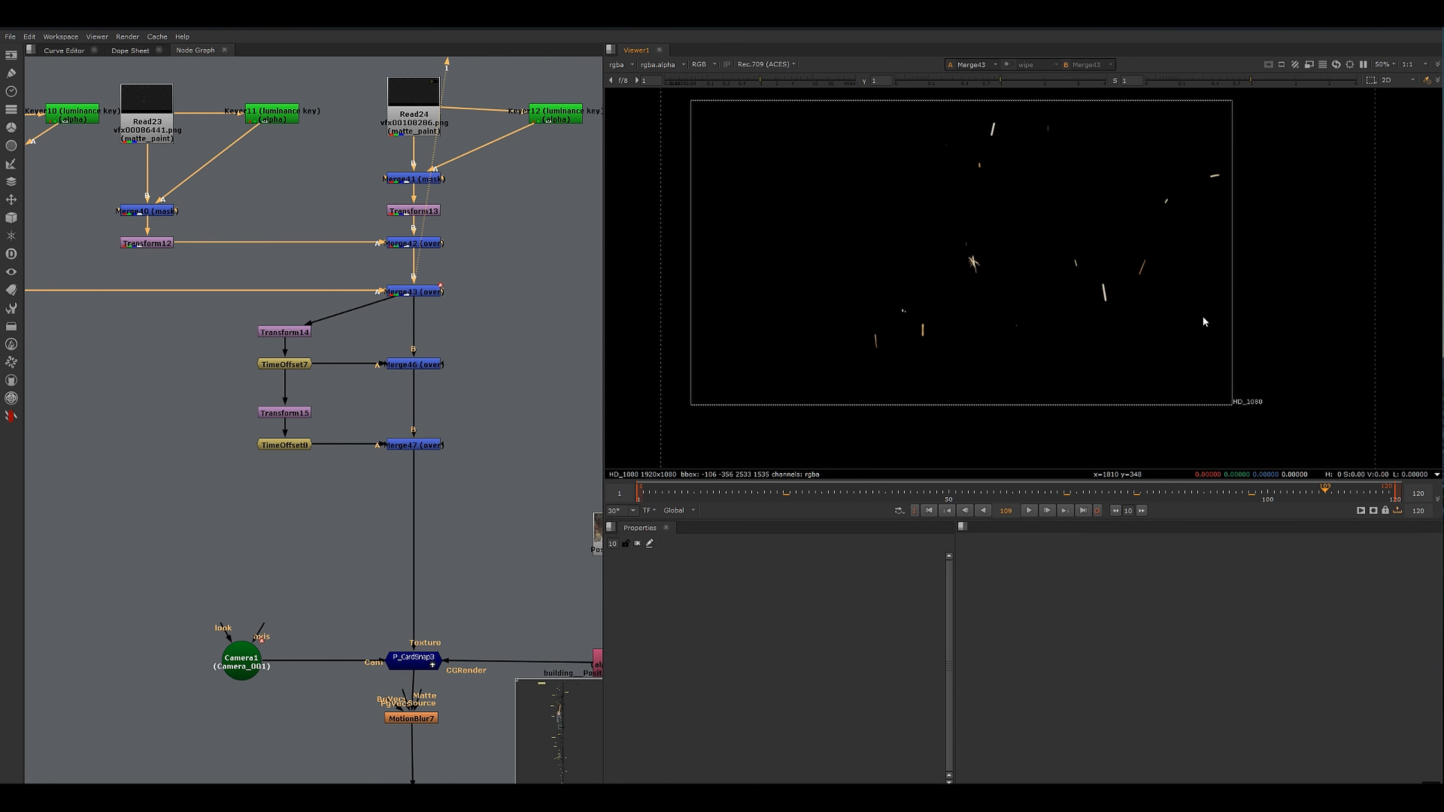
{"action": "left_click_drag", "start_coordinate": [998, 494], "coordinate": [1198, 492]}
- Examine the Transform and TimeOffset branches that duplicate the sparks into Merge46 and Merge47
{"action": "middle_click_drag", "start_coordinate": [275, 443], "coordinate": [288, 393]}
{"action": "scroll", "coordinate": [340, 385], "scroll_direction": "up", "scroll_amount": 3}
{"action": "scroll", "coordinate": [342, 385], "scroll_direction": "down", "scroll_amount": 3}
{"action": "scroll", "coordinate": [286, 411], "scroll_direction": "up", "scroll_amount": 3}
{"action": "left_click", "coordinate": [260, 408]}
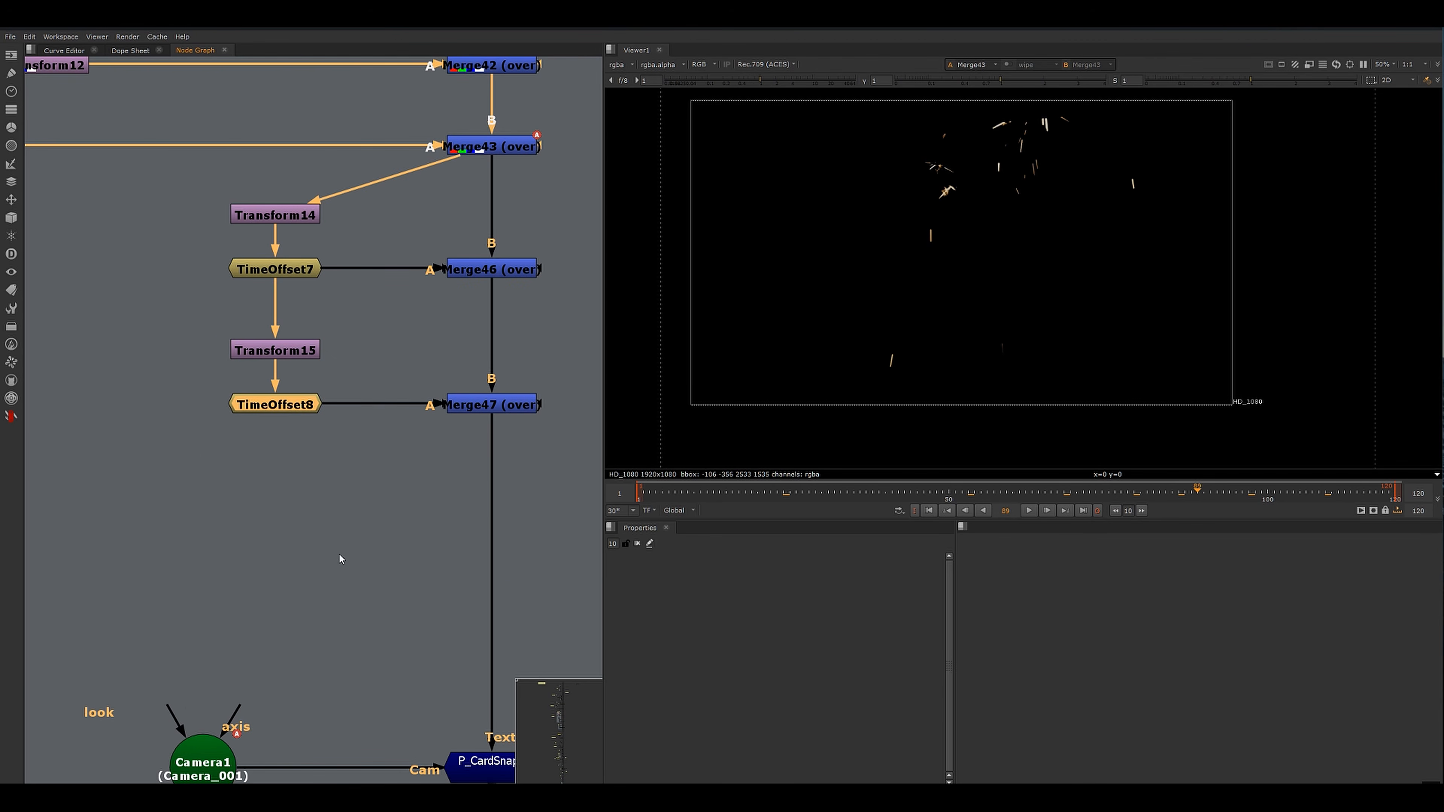
{"action": "middle_click_drag", "start_coordinate": [339, 553], "coordinate": [301, 306]}
{"action": "scroll", "coordinate": [312, 550], "scroll_direction": "down", "scroll_amount": 4}
{"action": "middle_click_drag", "start_coordinate": [354, 393], "coordinate": [393, 382]}
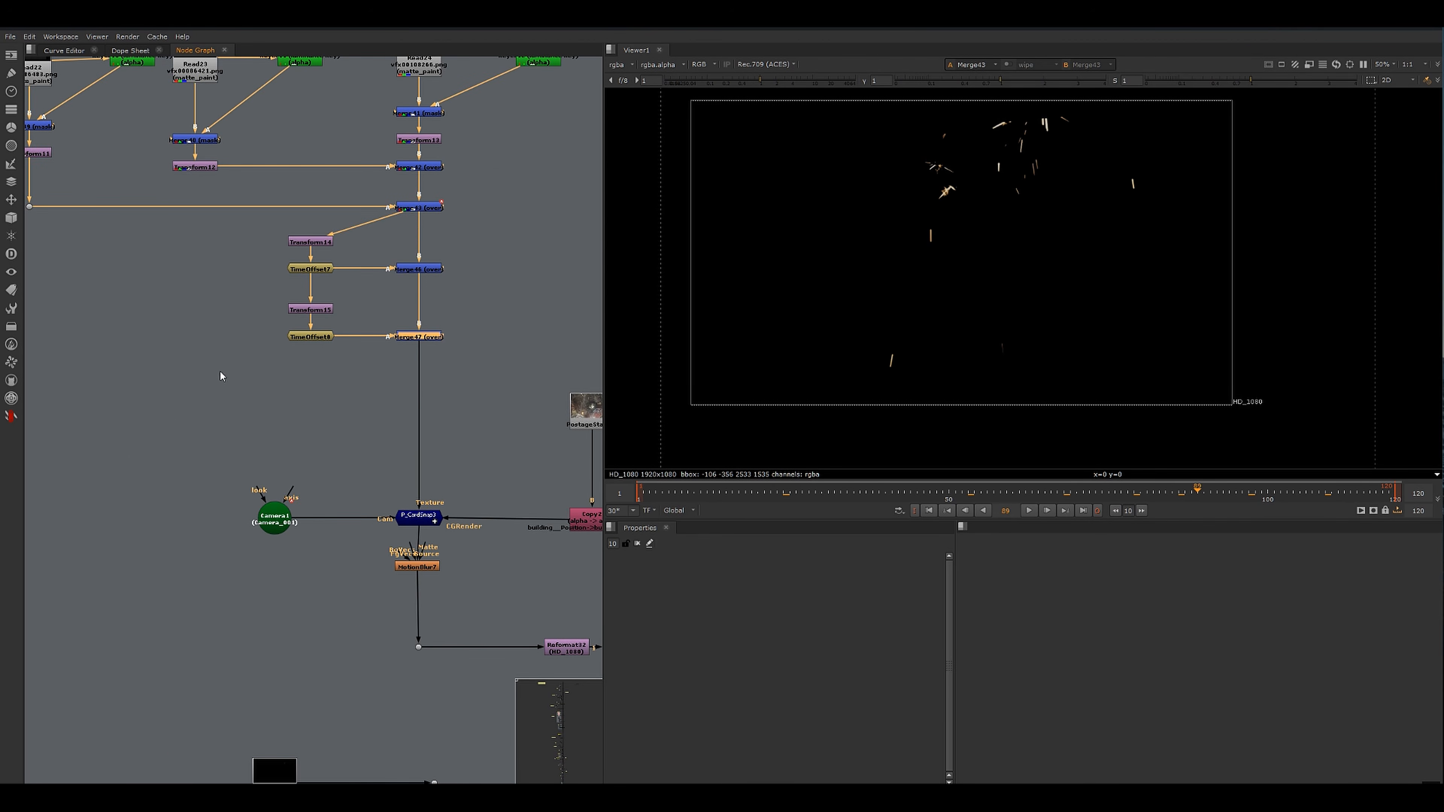
{"action": "middle_click_drag", "start_coordinate": [214, 166], "coordinate": [262, 281]}
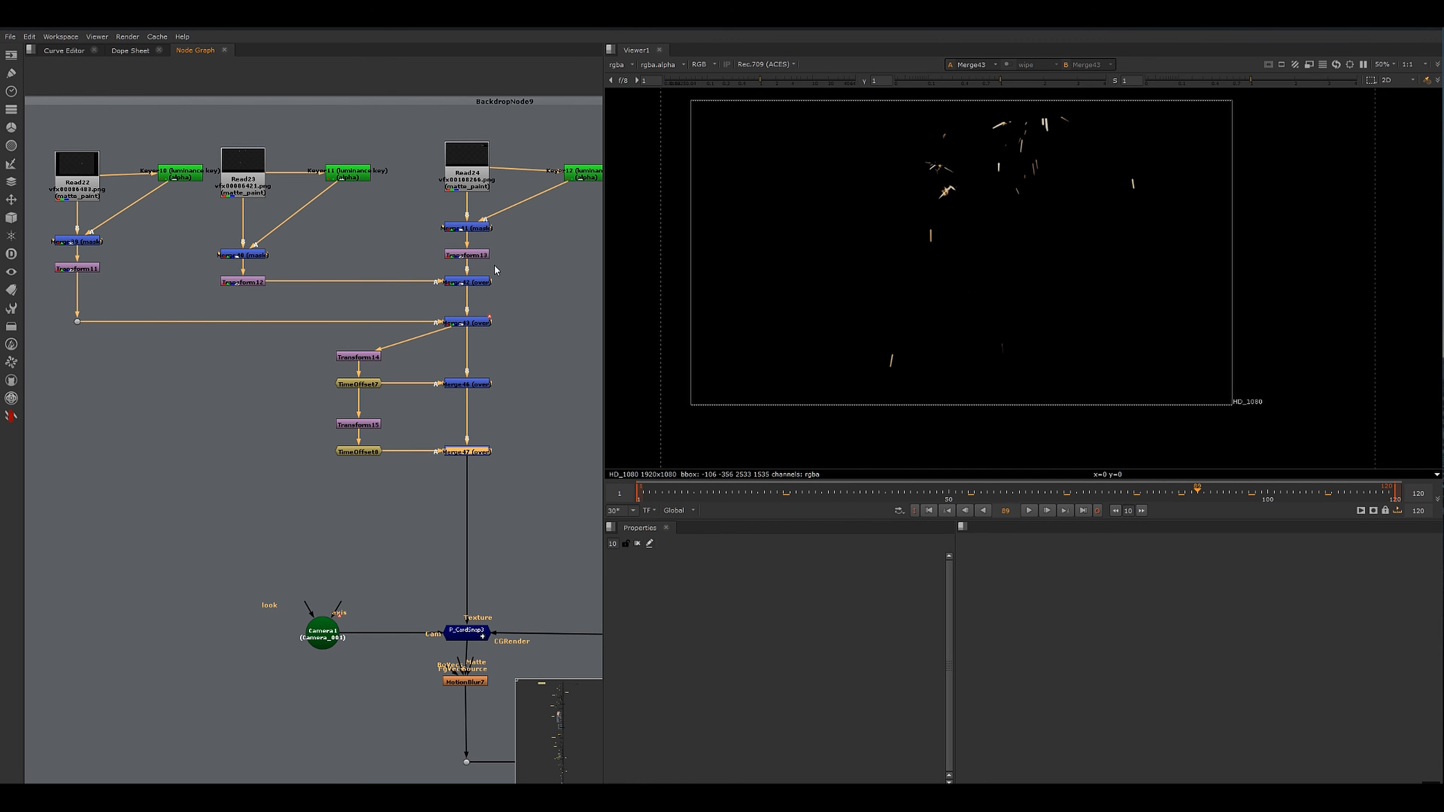
- Examine the P_CardSnap3 node with its Texture, Cam and CGRender inputs
{"action": "middle_click_drag", "start_coordinate": [493, 631], "coordinate": [432, 416]}
{"action": "scroll", "coordinate": [432, 416], "scroll_direction": "up", "scroll_amount": 3}
{"action": "middle_click_drag", "start_coordinate": [266, 451], "coordinate": [228, 456]}
{"action": "left_click", "coordinate": [431, 388]}
{"action": "left_click_drag", "start_coordinate": [429, 393], "coordinate": [275, 461]}
{"action": "scroll", "coordinate": [426, 462], "scroll_direction": "down", "scroll_amount": 1}
{"action": "left_click_drag", "start_coordinate": [427, 462], "coordinate": [270, 396]}
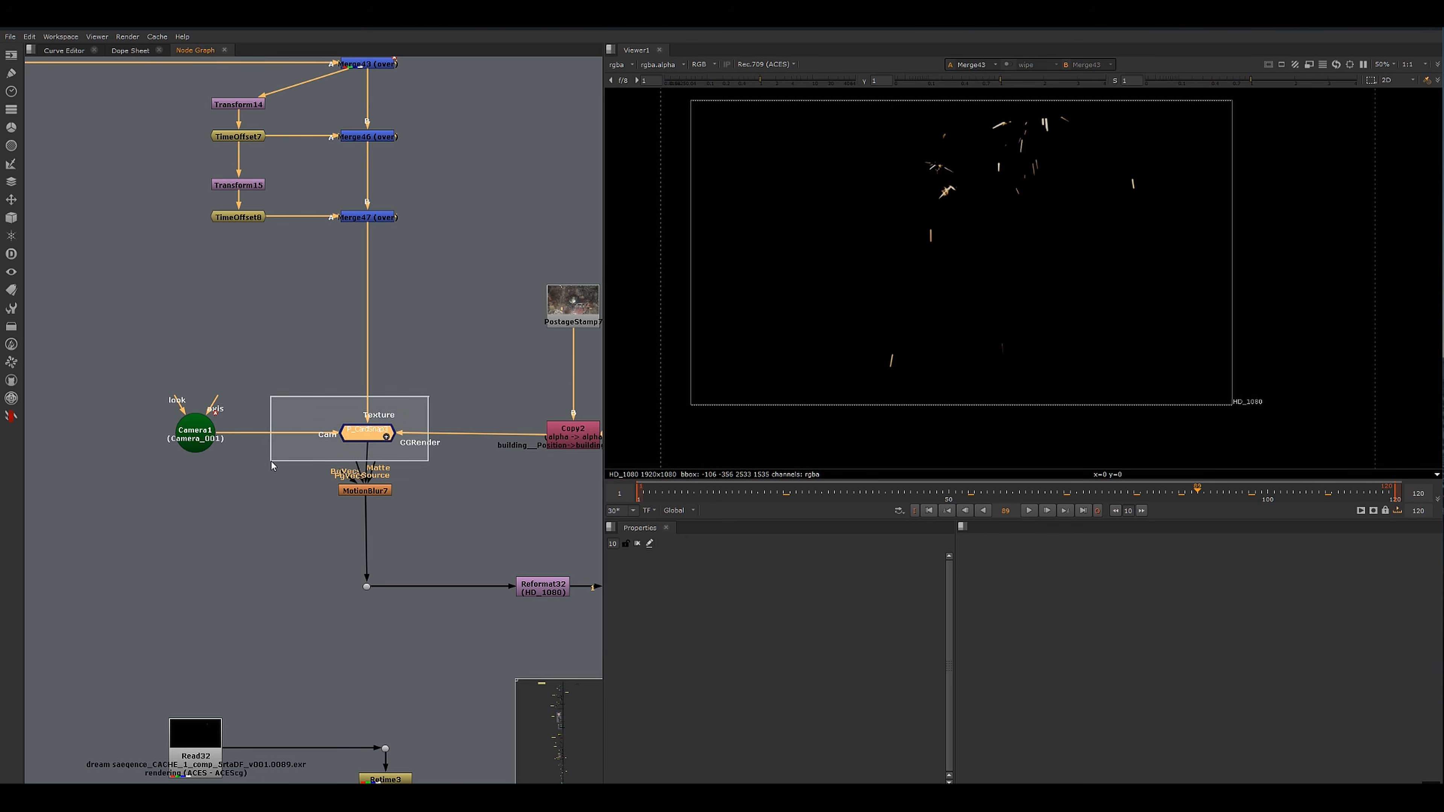
{"action": "scroll", "coordinate": [351, 429], "scroll_direction": "up", "scroll_amount": 2}
{"action": "left_click_drag", "start_coordinate": [487, 366], "coordinate": [274, 475]}
- Examine Camera1 feeding the Cam input of P_CardSnap3 and view the snapped sparks output
{"action": "scroll", "coordinate": [273, 455], "scroll_direction": "down", "scroll_amount": 1}
{"action": "middle_click_drag", "start_coordinate": [164, 353], "coordinate": [271, 314]}
{"action": "left_click_drag", "start_coordinate": [271, 313], "coordinate": [78, 487]}
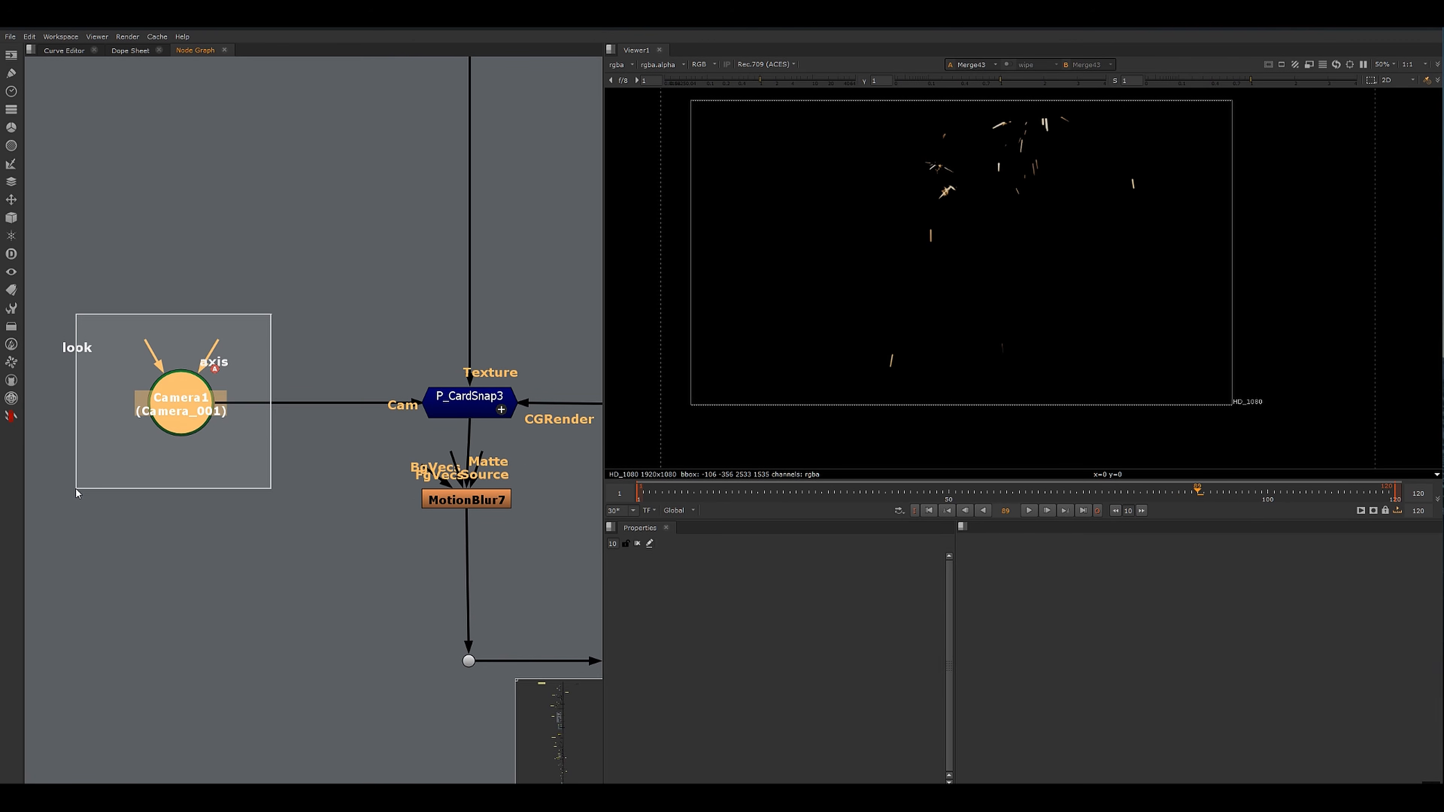
{"action": "left_click_drag", "start_coordinate": [298, 280], "coordinate": [83, 500]}
{"action": "left_click", "coordinate": [183, 405]}
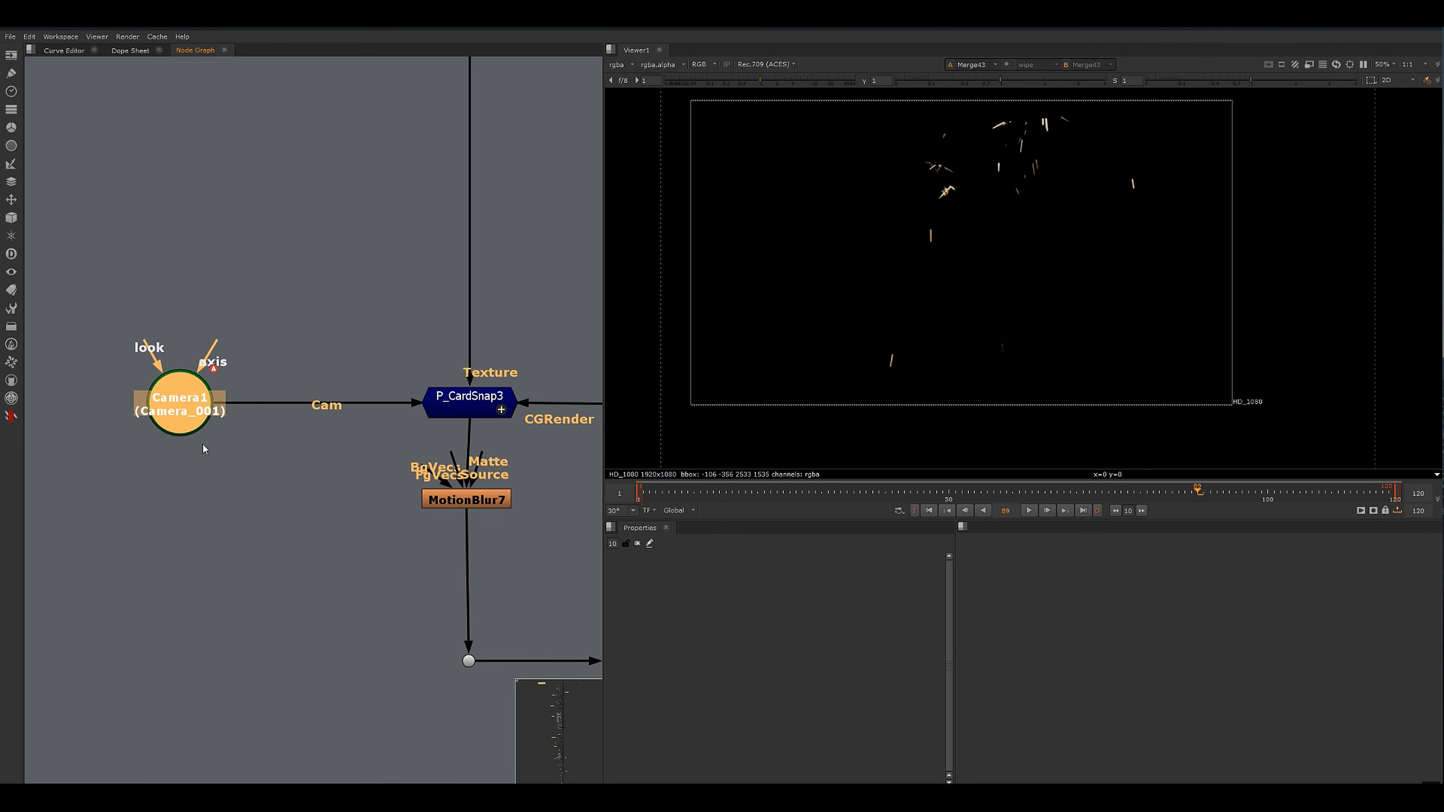
{"action": "left_click_drag", "start_coordinate": [307, 279], "coordinate": [134, 462]}
{"action": "scroll", "coordinate": [360, 218], "scroll_direction": "down", "scroll_amount": 1}
{"action": "left_click_drag", "start_coordinate": [322, 267], "coordinate": [165, 462]}
{"action": "scroll", "coordinate": [270, 462], "scroll_direction": "down", "scroll_amount": 1}
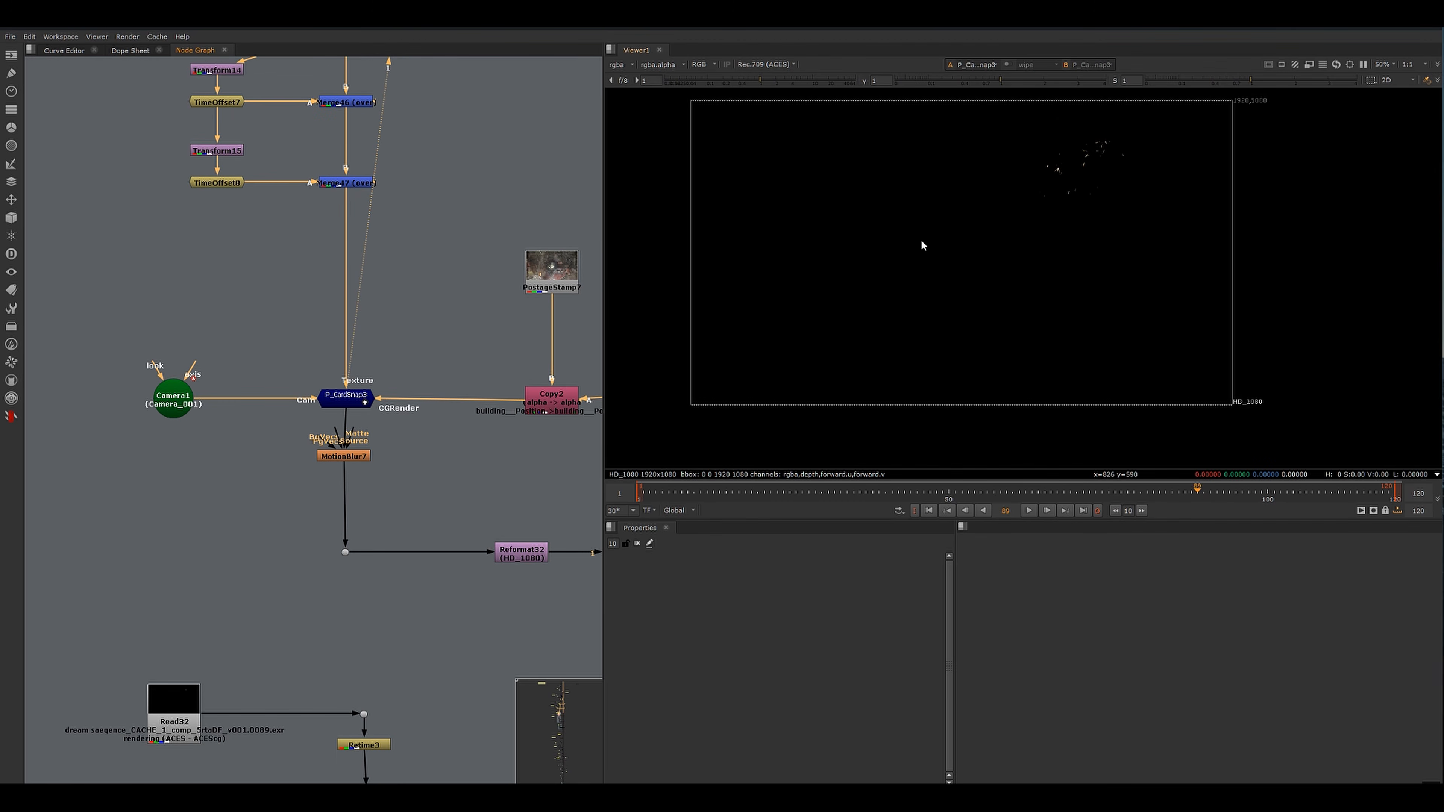
- Switch the viewer to the 3D view and orbit down to look across the ground grid
{"action": "key", "text": "Tab"}
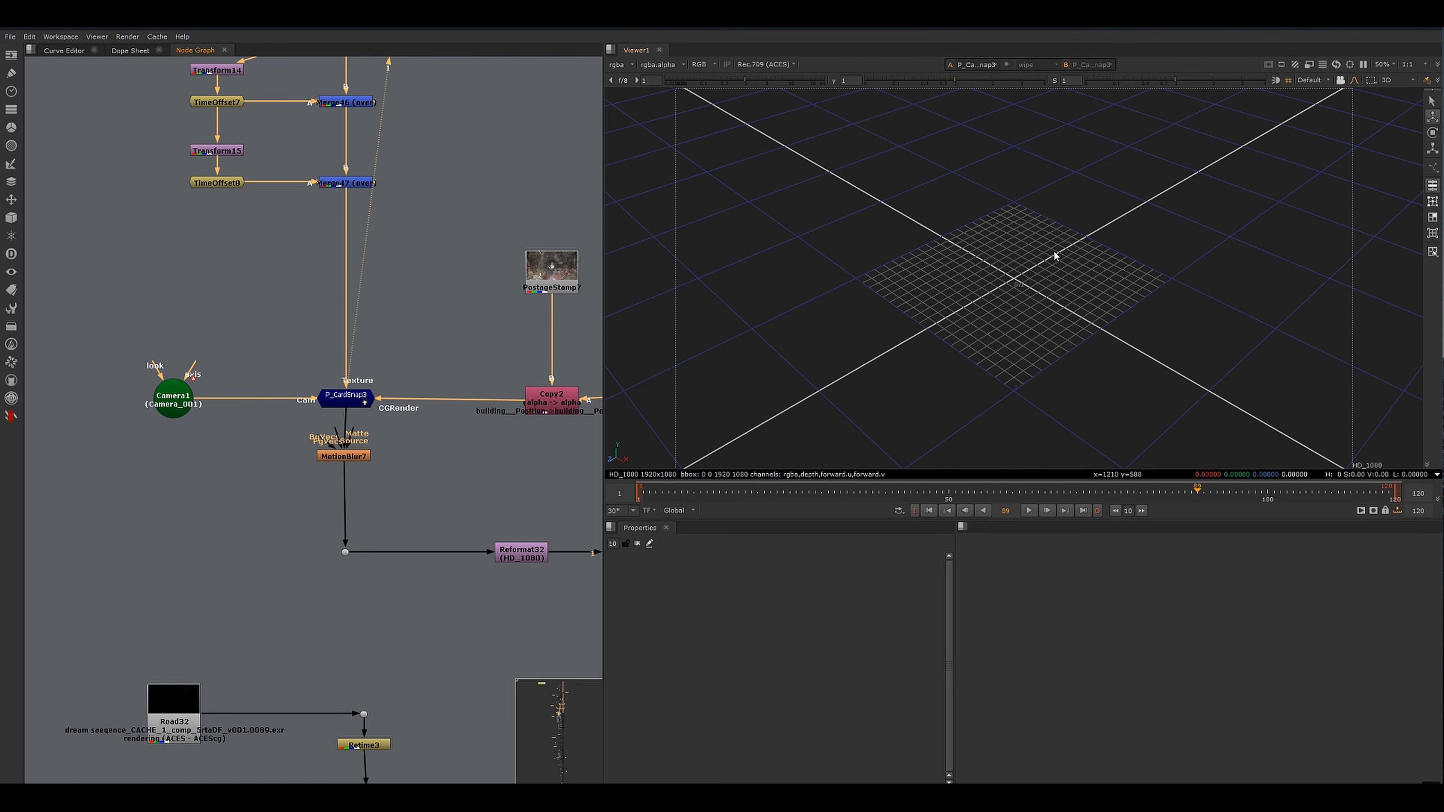
{"action": "left_click_drag", "start_coordinate": [1055, 278], "coordinate": [1094, 223], "text": "ctrl"}
{"action": "scroll", "coordinate": [1080, 229], "scroll_direction": "down", "scroll_amount": 5}
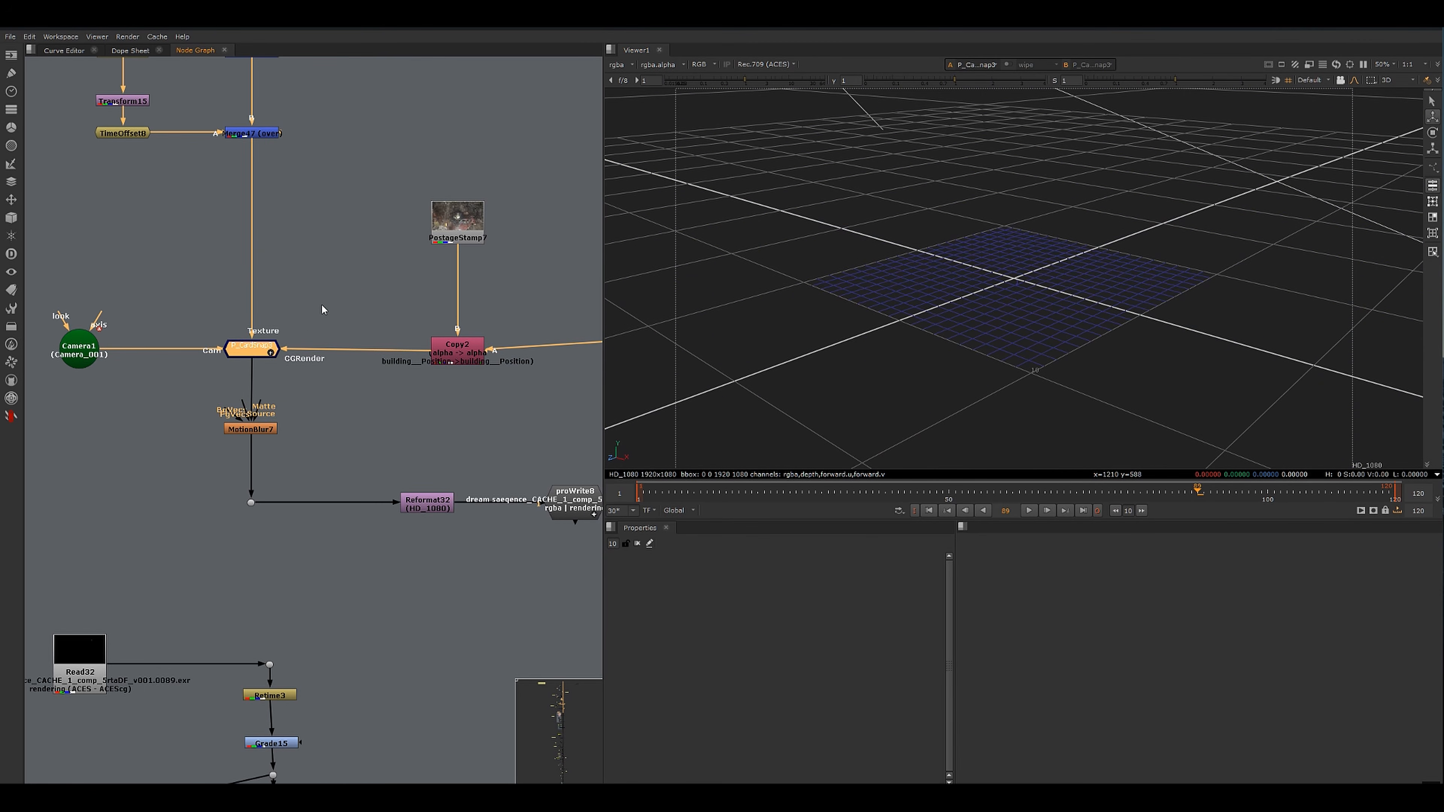
- Follow the spark branch above P_CardSnap3 and display Merge47 in the 2D viewer
{"action": "left_click_drag", "start_coordinate": [320, 303], "coordinate": [149, 392]}
{"action": "middle_click_drag", "start_coordinate": [326, 159], "coordinate": [338, 293]}
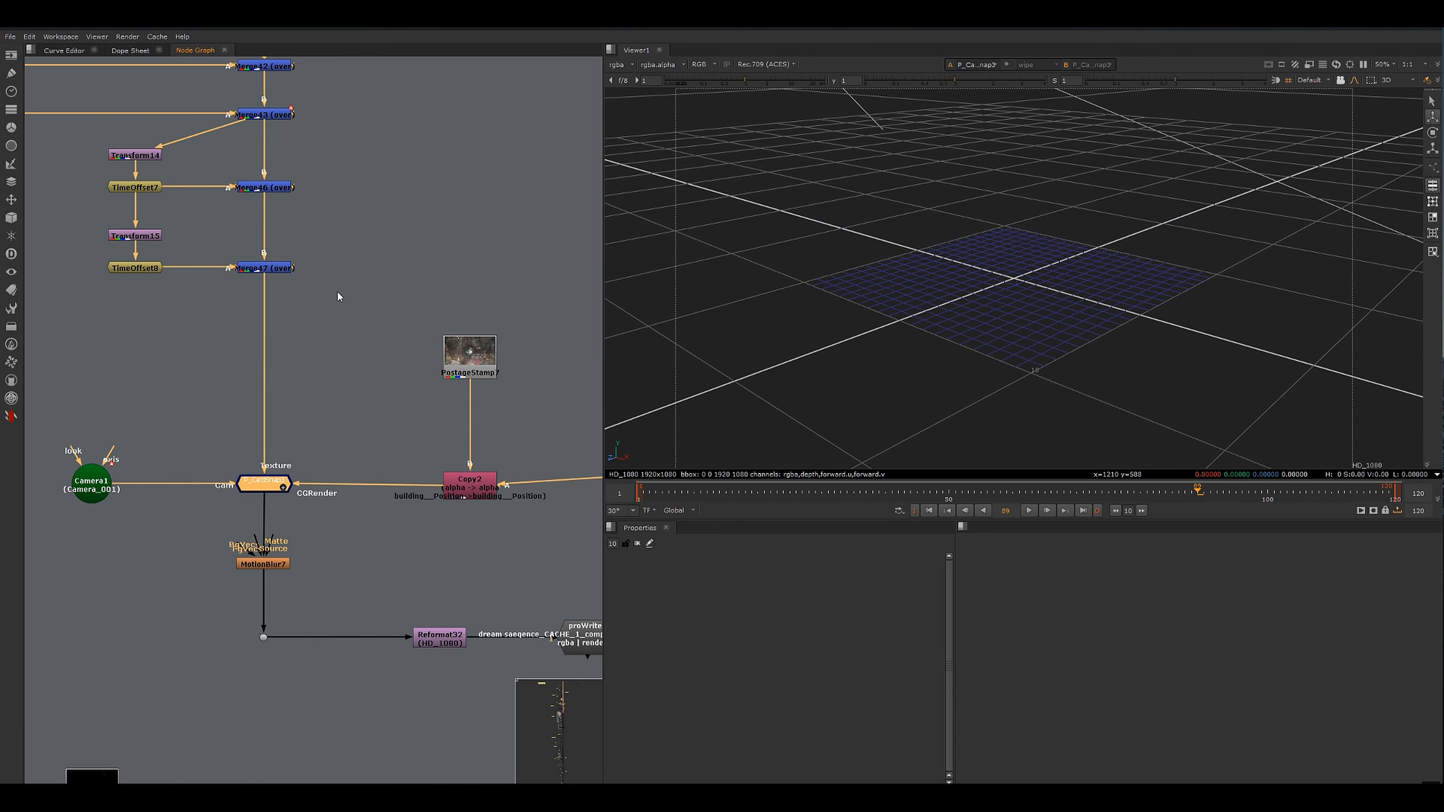
{"action": "middle_click_drag", "start_coordinate": [307, 243], "coordinate": [365, 347]}
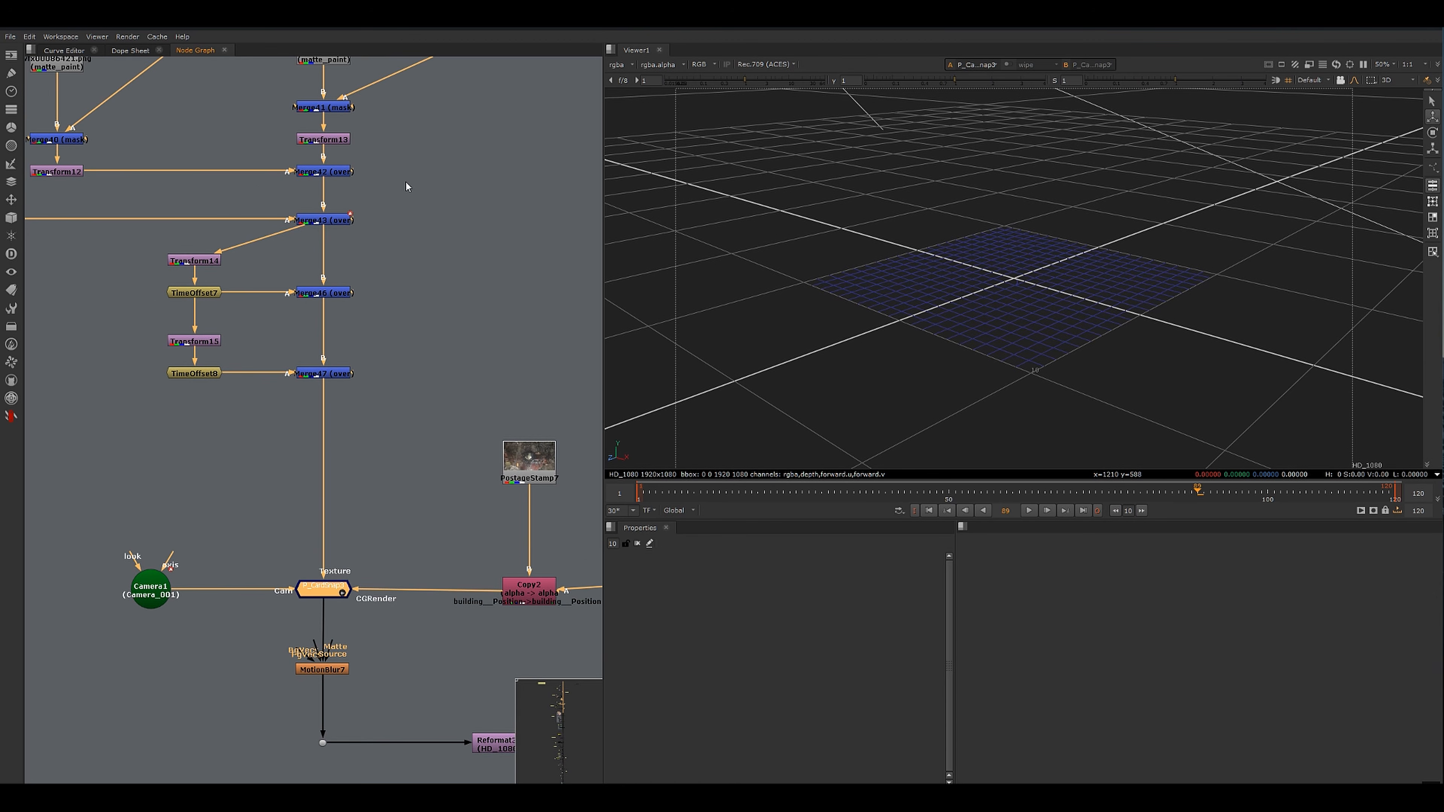
{"action": "middle_click_drag", "start_coordinate": [406, 182], "coordinate": [434, 255]}
{"action": "left_click_drag", "start_coordinate": [452, 421], "coordinate": [306, 507]}
{"action": "key", "text": "1"}
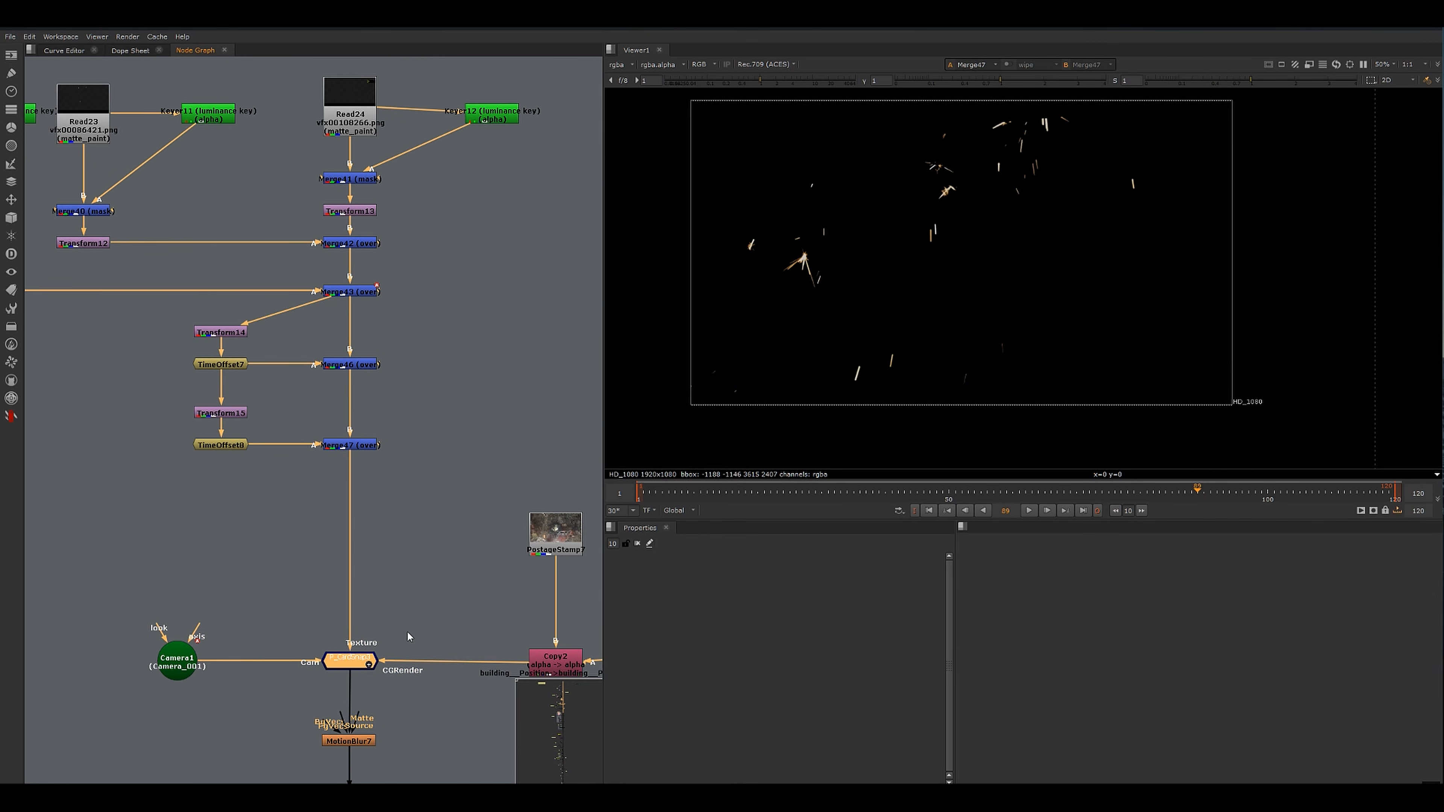
- Move down to the pre-rendered sparks branch and display the output of Retime3
{"action": "middle_click_drag", "start_coordinate": [407, 631], "coordinate": [250, 426]}
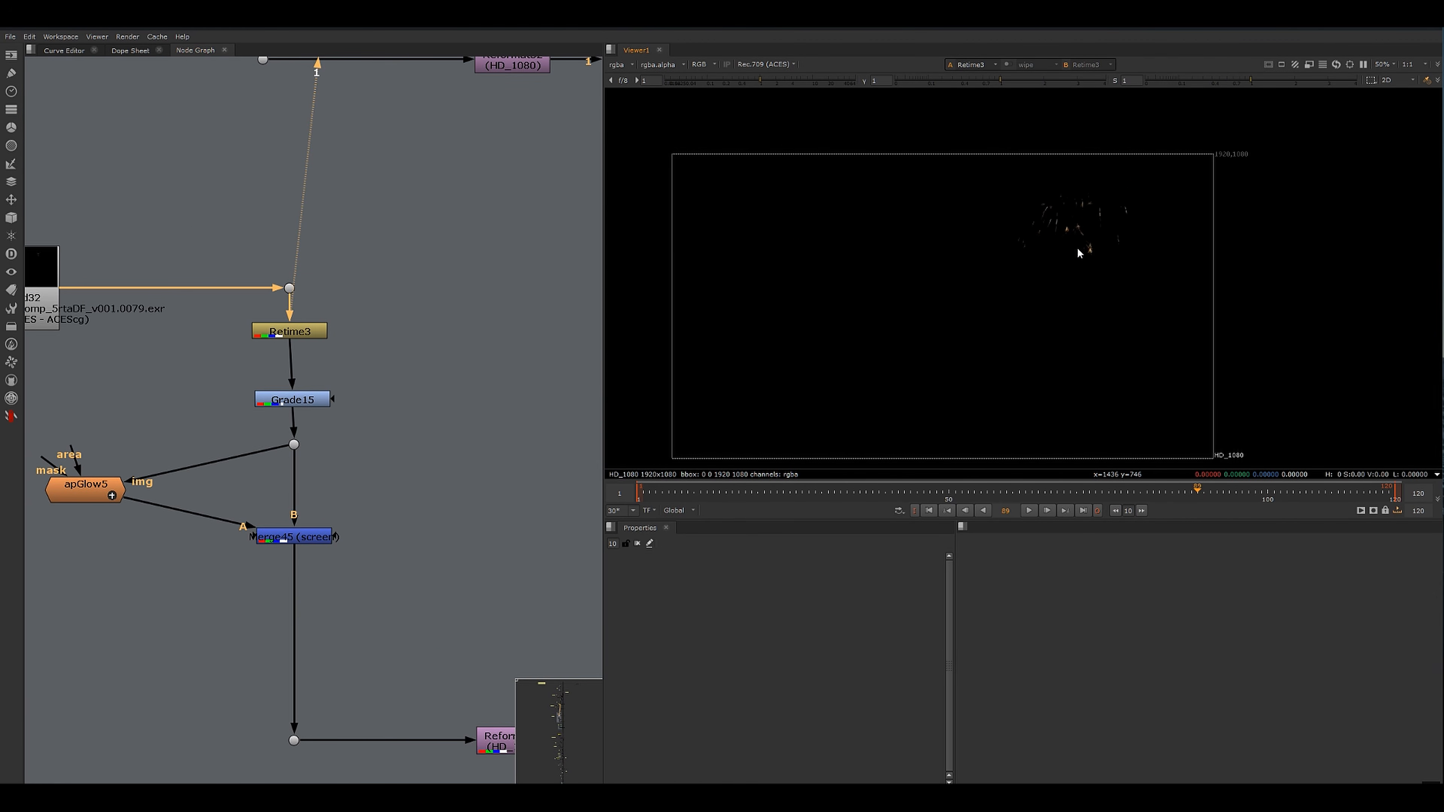
{"action": "scroll", "coordinate": [1071, 245], "scroll_direction": "down", "scroll_amount": 1}
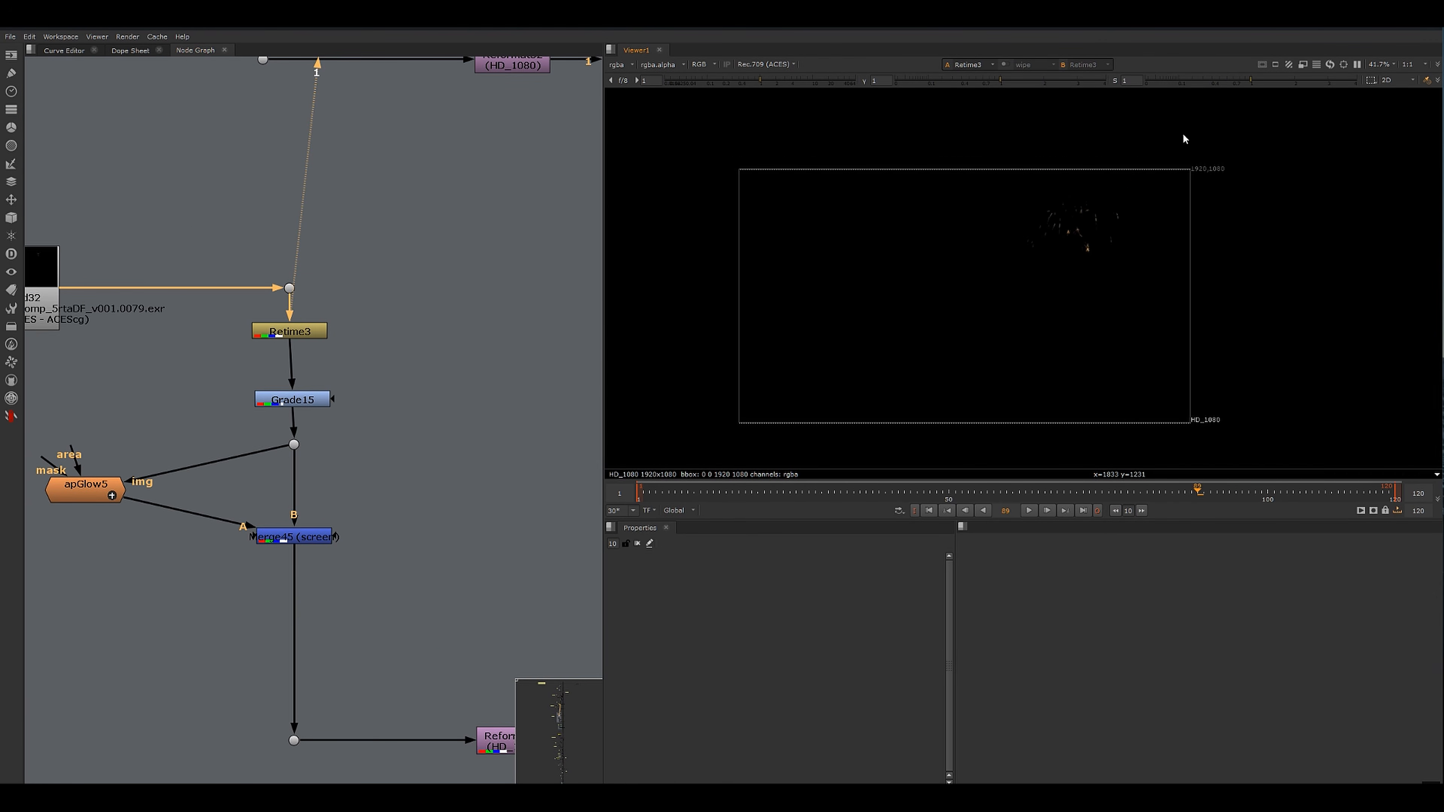
{"action": "scroll", "coordinate": [355, 264], "scroll_direction": "down", "scroll_amount": 1}
{"action": "middle_click_drag", "start_coordinate": [352, 267], "coordinate": [319, 430]}
{"action": "middle_click_drag", "start_coordinate": [403, 291], "coordinate": [344, 356]}
{"action": "middle_click_drag", "start_coordinate": [284, 455], "coordinate": [511, 296]}
{"action": "scroll", "coordinate": [483, 354], "scroll_direction": "up", "scroll_amount": 2}
- Inspect the retimed sparks from Retime3 up close
{"action": "left_click_drag", "start_coordinate": [483, 392], "coordinate": [365, 462]}
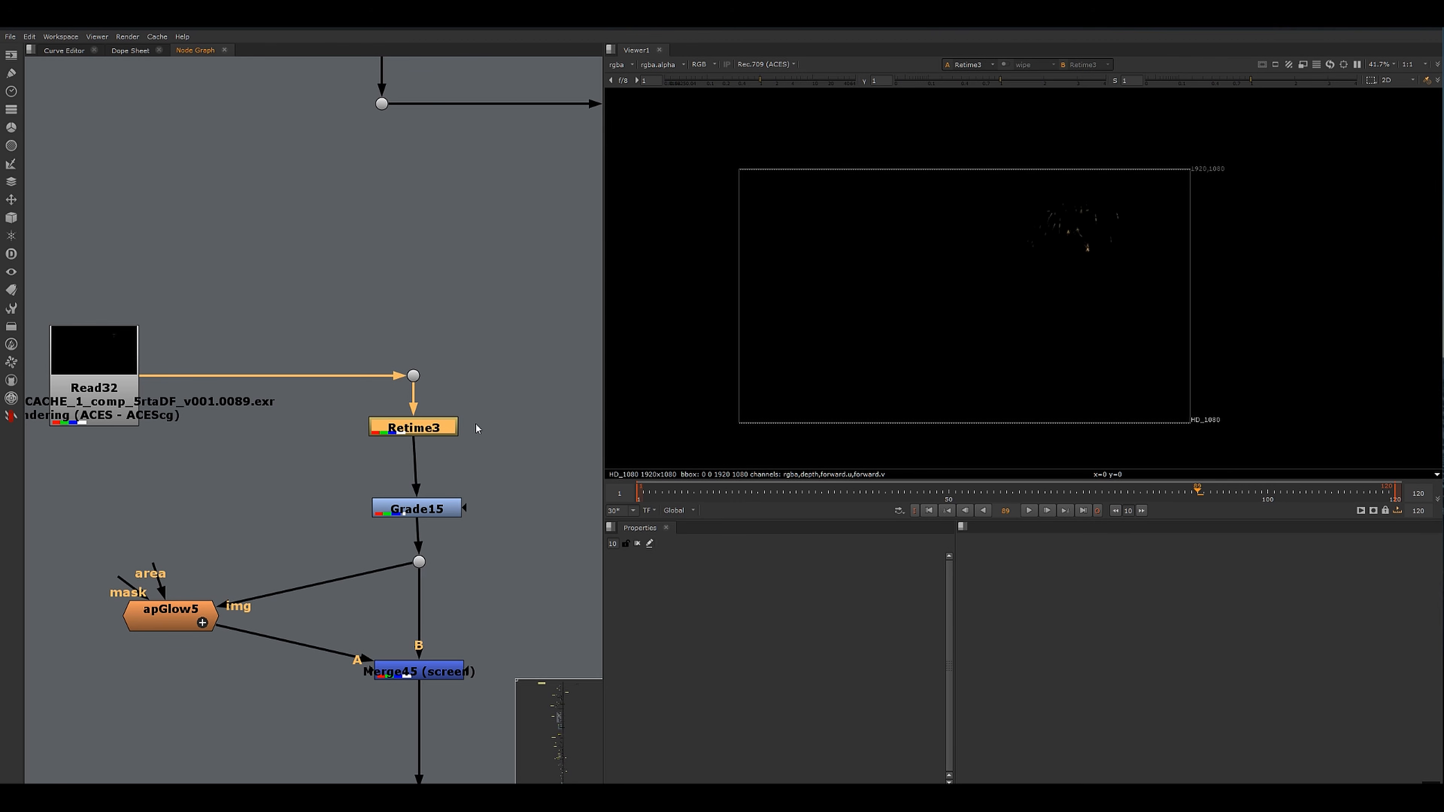
{"action": "left_click_drag", "start_coordinate": [479, 416], "coordinate": [336, 457]}
{"action": "scroll", "coordinate": [1034, 216], "scroll_direction": "up", "scroll_amount": 4}
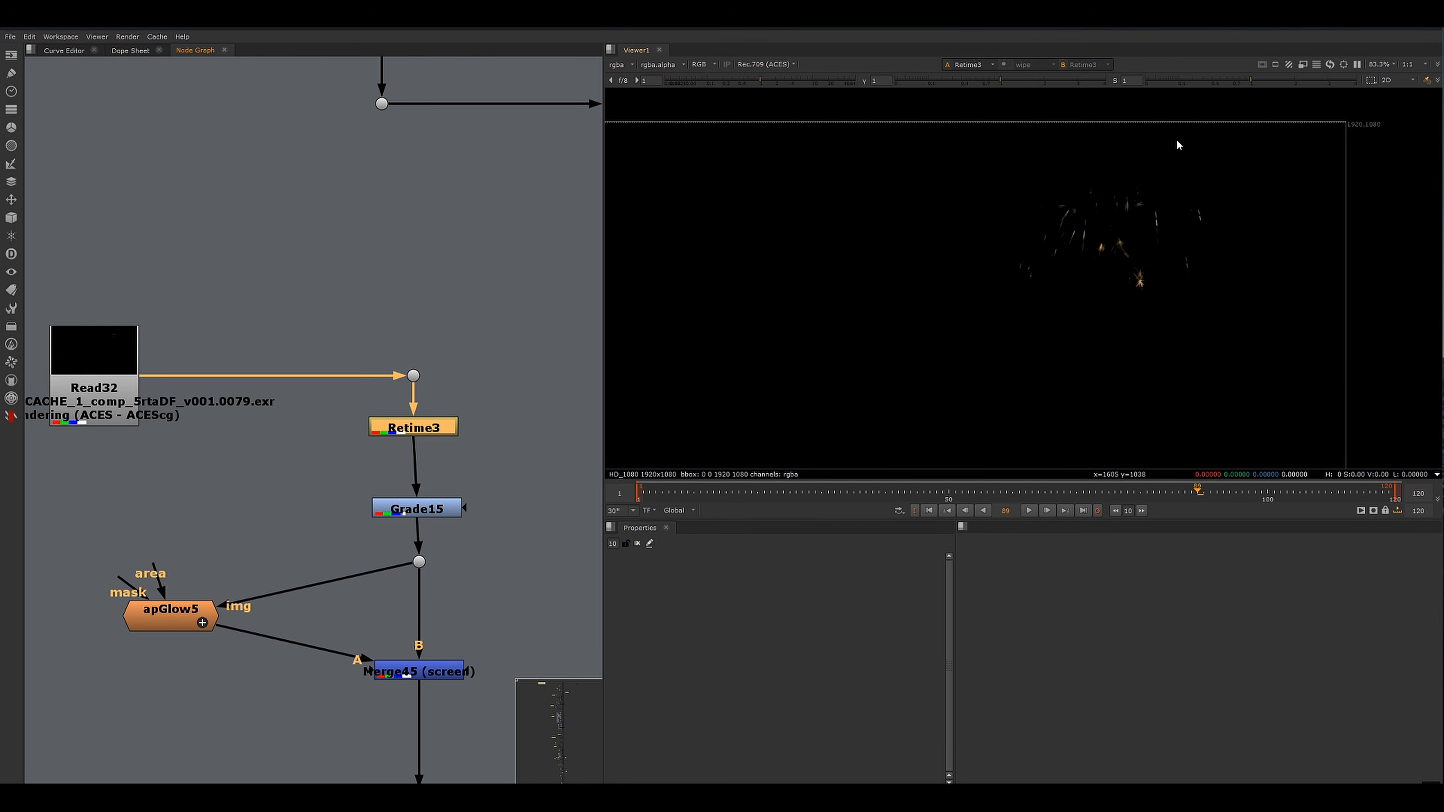
{"action": "scroll", "coordinate": [1144, 248], "scroll_direction": "down", "scroll_amount": 3}
{"action": "scroll", "coordinate": [569, 318], "scroll_direction": "down", "scroll_amount": 3}
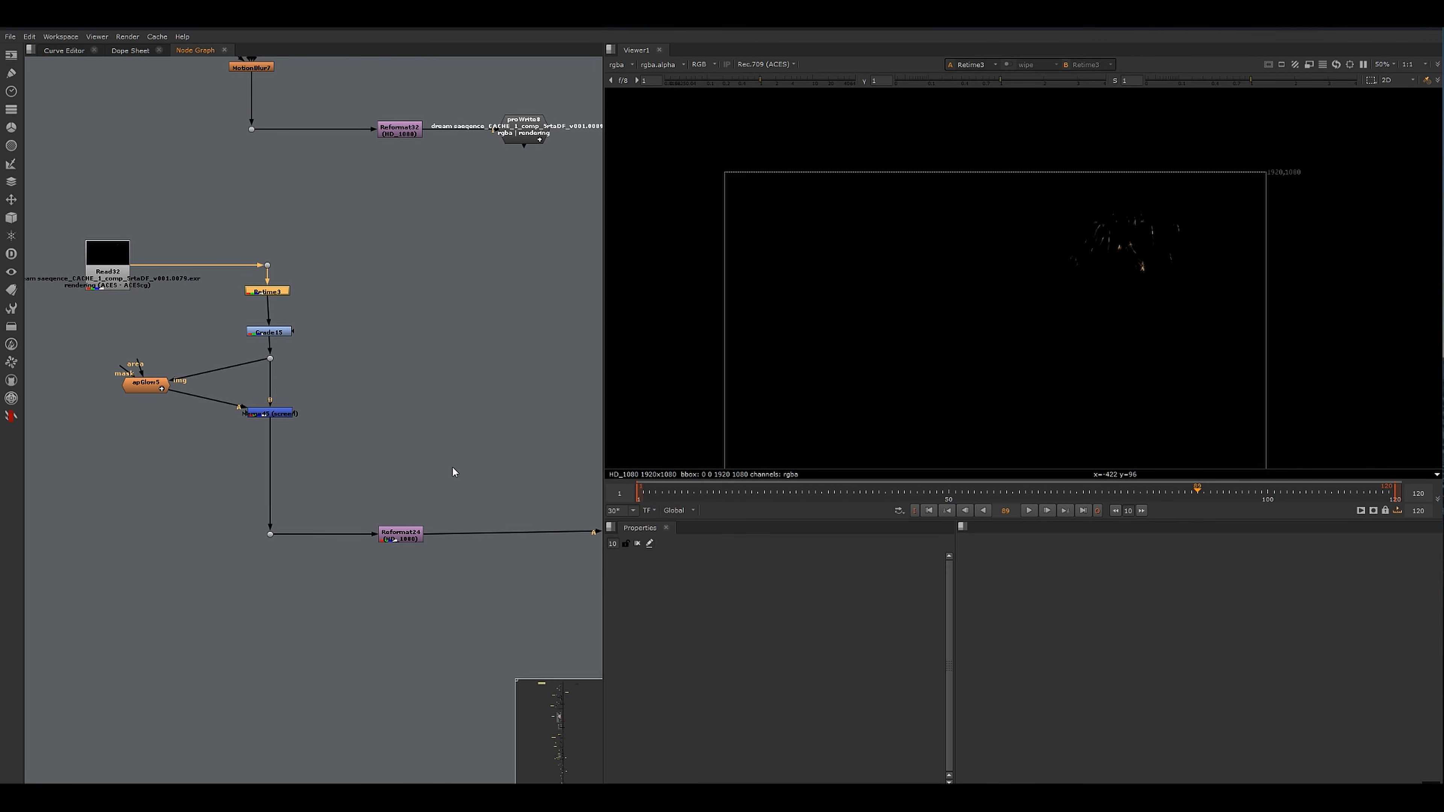
- Display the Merge44 composite that receives the sparks branch
{"action": "scroll", "coordinate": [455, 471], "scroll_direction": "down", "scroll_amount": 3}
{"action": "middle_click_drag", "start_coordinate": [455, 470], "coordinate": [77, 358]}
{"action": "left_click", "coordinate": [570, 390]}
{"action": "key", "text": "1"}
{"action": "middle_click_drag", "start_coordinate": [468, 425], "coordinate": [569, 442]}
{"action": "scroll", "coordinate": [1095, 211], "scroll_direction": "up", "scroll_amount": 3}
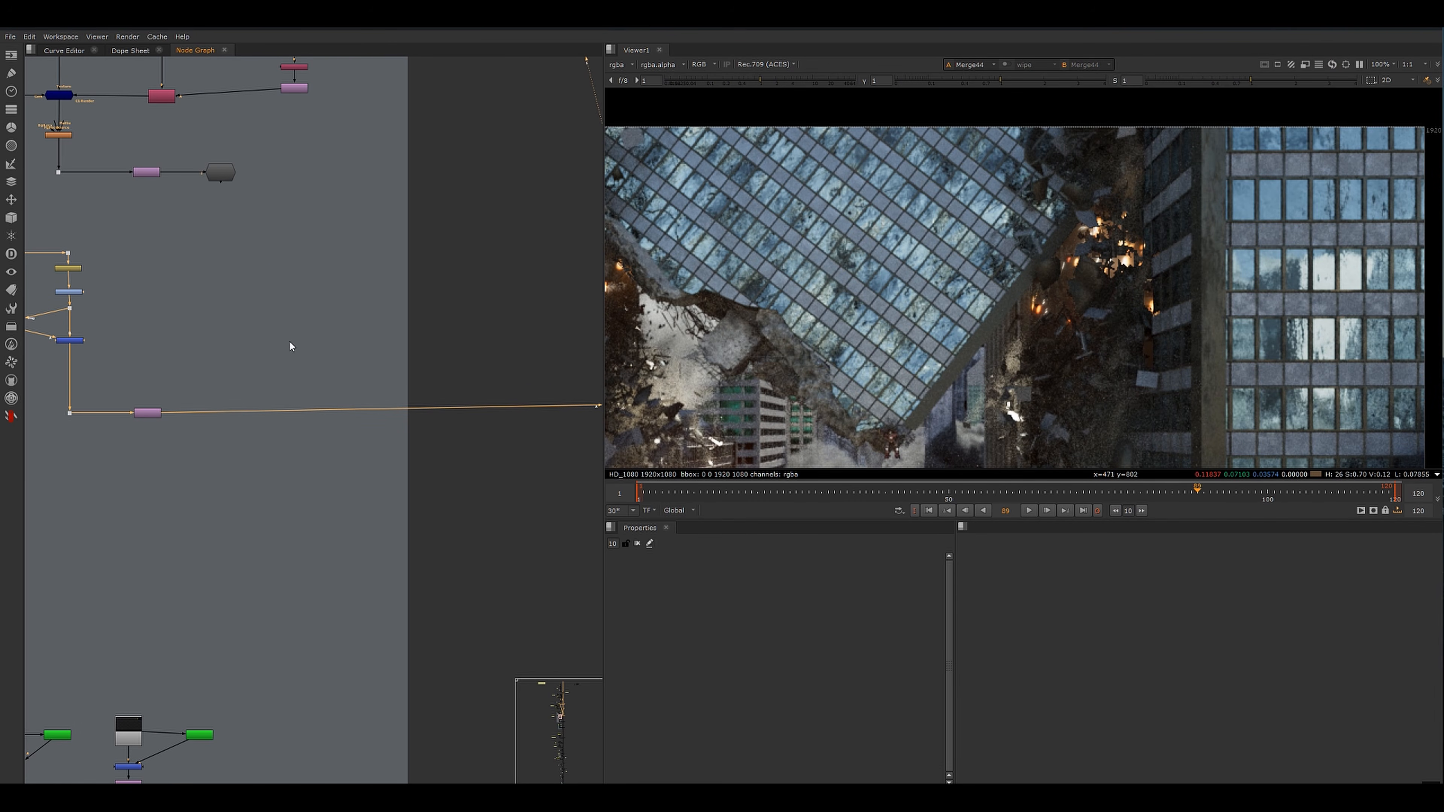
- Examine the sparks node group from the Camera1 card-snap setup down to the Read32, Retime3 and Grade15 chain
{"action": "scroll", "coordinate": [341, 342], "scroll_direction": "up", "scroll_amount": 5}
{"action": "scroll", "coordinate": [477, 323], "scroll_direction": "down", "scroll_amount": 1}
{"action": "middle_click_drag", "start_coordinate": [476, 323], "coordinate": [496, 494]}
{"action": "scroll", "coordinate": [496, 494], "scroll_direction": "down", "scroll_amount": 2}
{"action": "middle_click_drag", "start_coordinate": [255, 206], "coordinate": [277, 355]}
{"action": "left_click_drag", "start_coordinate": [340, 175], "coordinate": [227, 293]}
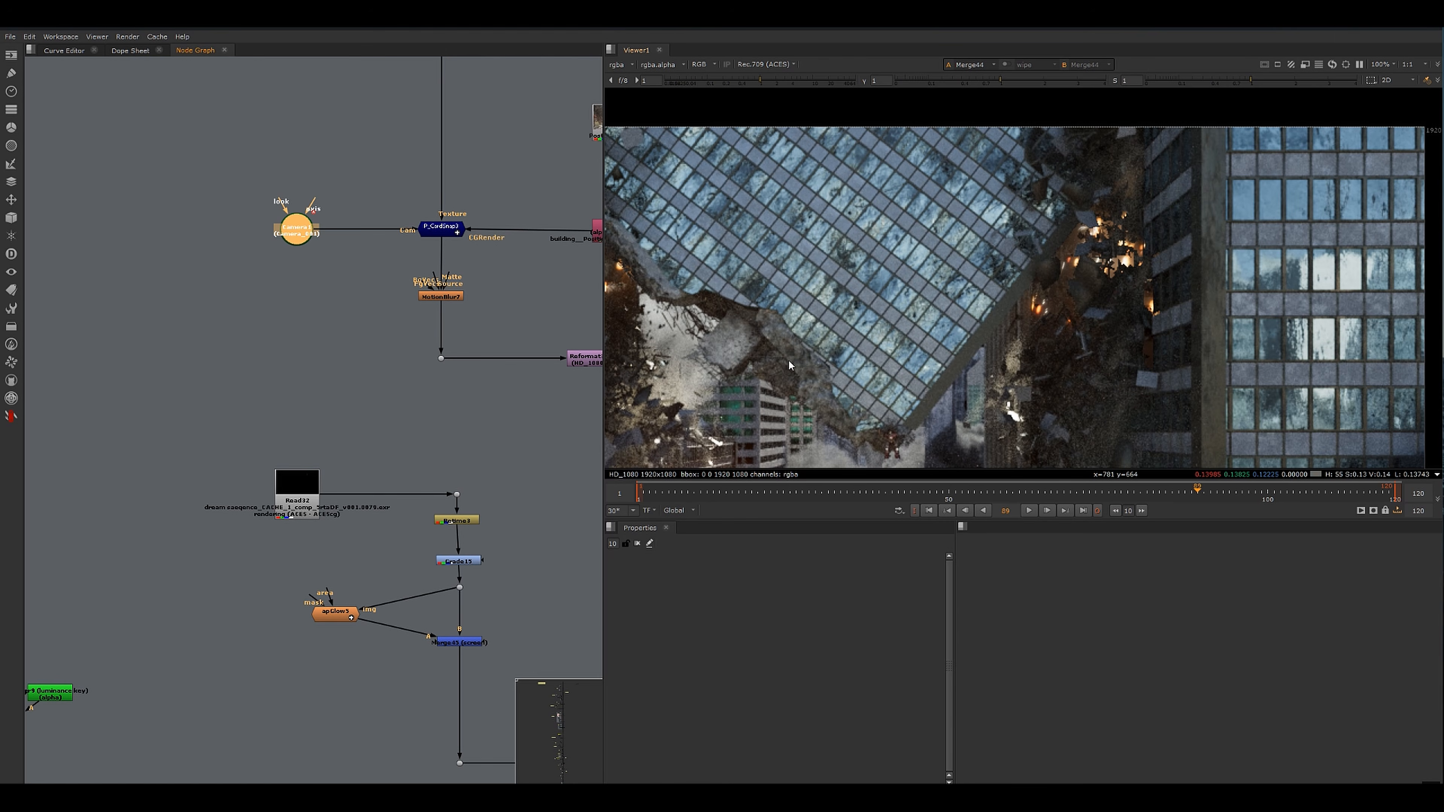
{"action": "middle_click_drag", "start_coordinate": [546, 298], "coordinate": [454, 165]}
{"action": "middle_click_drag", "start_coordinate": [448, 441], "coordinate": [388, 326]}
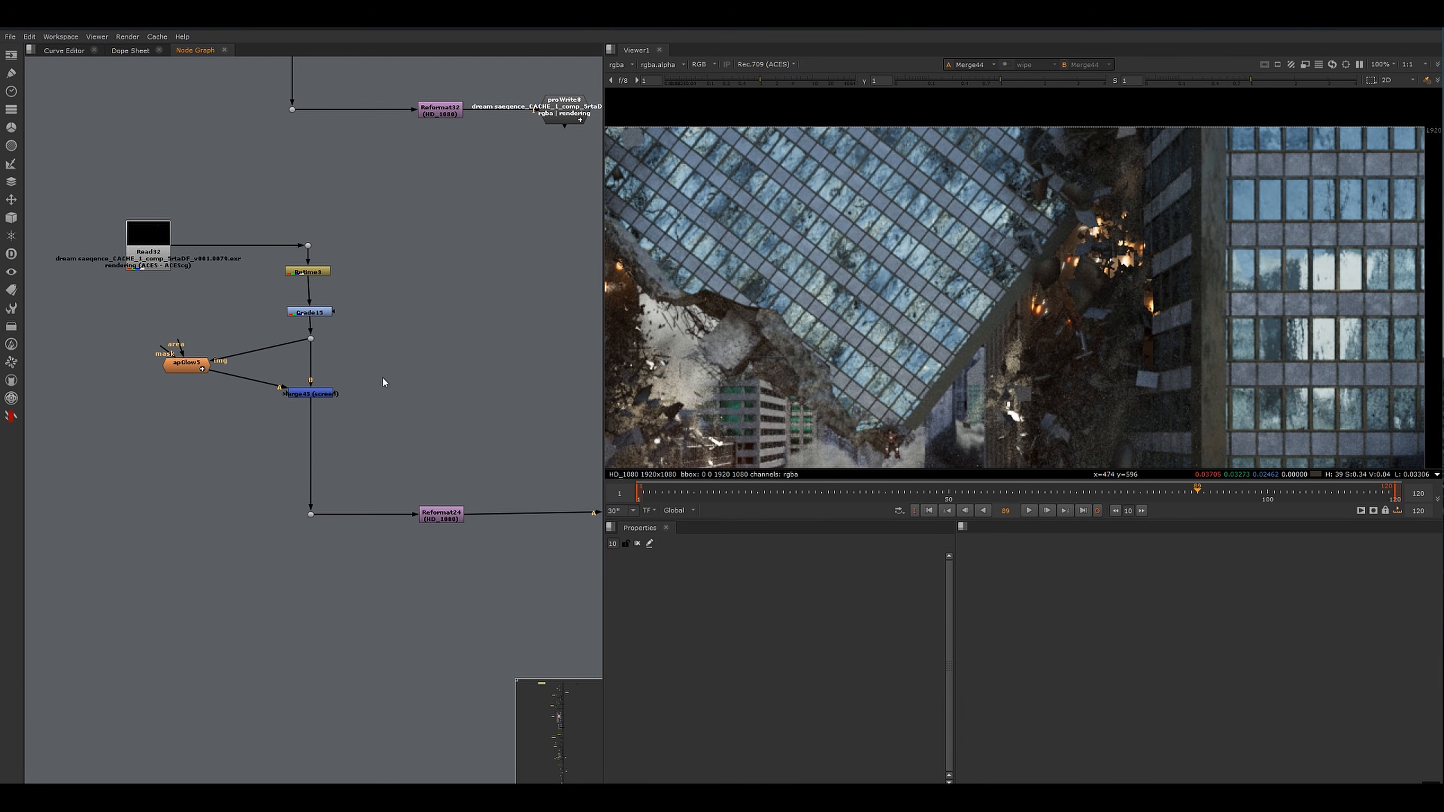
- Display the apGlow5 output and inspect the glow around the sparks
{"action": "left_click", "coordinate": [311, 392], "text": "ctrl"}
{"action": "left_click_drag", "start_coordinate": [226, 309], "coordinate": [122, 411]}
{"action": "key", "text": "1"}
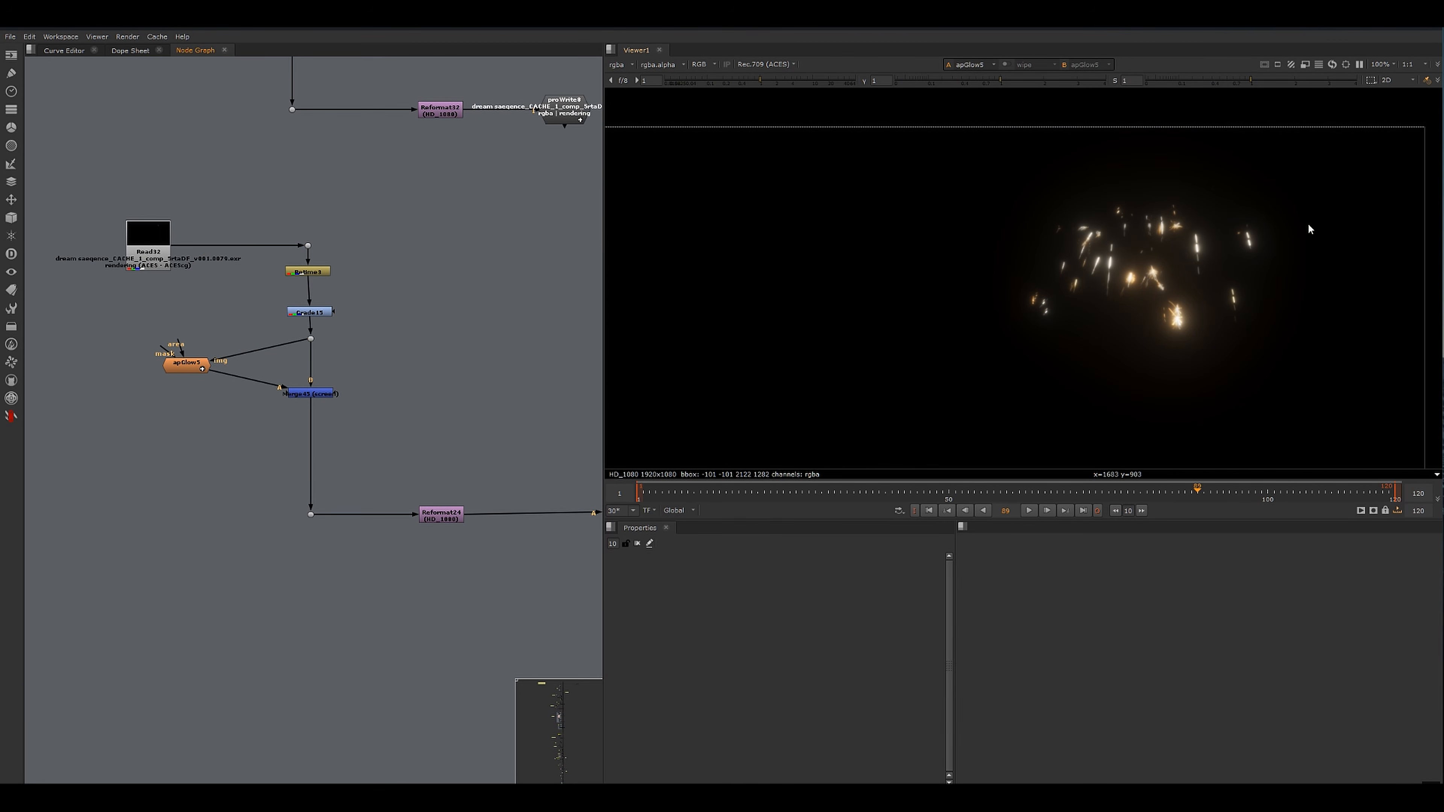
{"action": "scroll", "coordinate": [1301, 233], "scroll_direction": "up", "scroll_amount": 3}
{"action": "scroll", "coordinate": [946, 283], "scroll_direction": "down", "scroll_amount": 2}
- Compare the Merge45 screen result with the apGlow5 glow disabled and enabled
{"action": "left_click_drag", "start_coordinate": [231, 335], "coordinate": [126, 412]}
{"action": "key", "text": "d"}
{"action": "key", "text": "d"}
{"action": "middle_click_drag", "start_coordinate": [559, 472], "coordinate": [476, 390]}
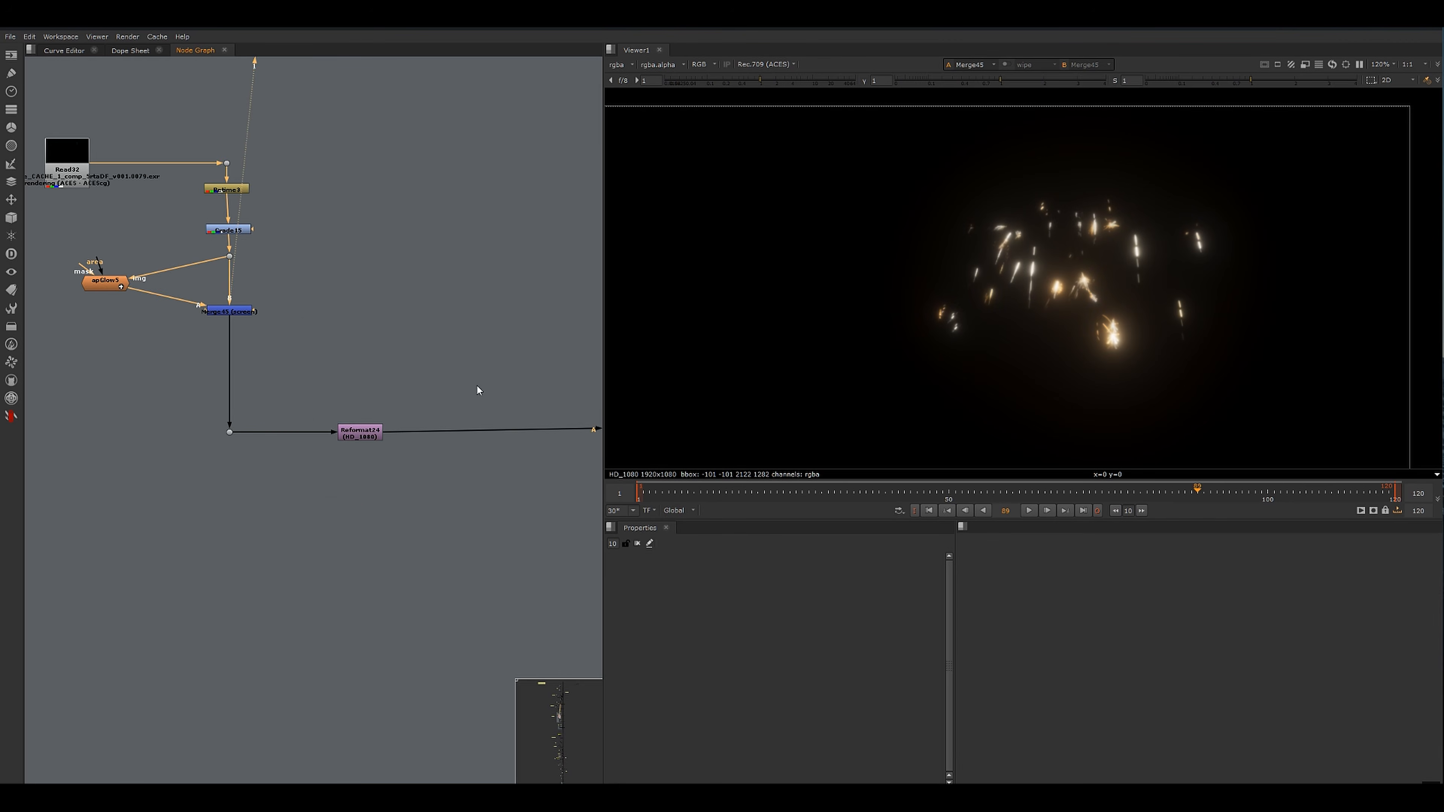
- Follow the sparks branch through Reformat24 and display the main composite at Merge44
{"action": "left_click", "coordinate": [363, 434]}
{"action": "key", "text": "1"}
{"action": "scroll", "coordinate": [364, 468], "scroll_direction": "down", "scroll_amount": 3}
{"action": "middle_click_drag", "start_coordinate": [569, 450], "coordinate": [231, 425]}
{"action": "left_click_drag", "start_coordinate": [490, 389], "coordinate": [599, 462]}
{"action": "key", "text": "1"}
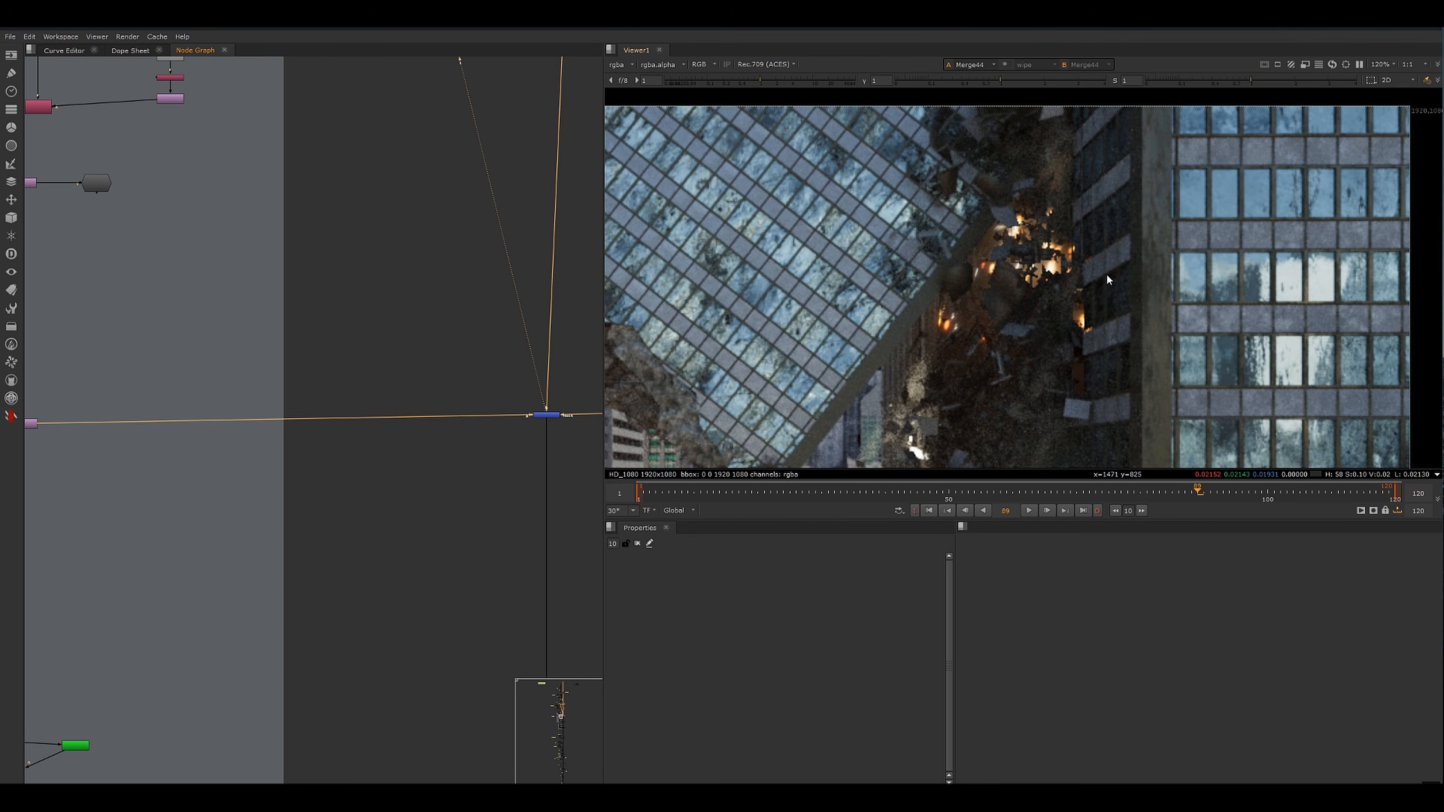
- Compare the fire and debris area at Merge44 with and without the sparks, viewing it close up and at a wider zoom
{"action": "scroll", "coordinate": [1052, 281], "scroll_direction": "up", "scroll_amount": 3}
{"action": "left_click_drag", "start_coordinate": [501, 375], "coordinate": [600, 446]}
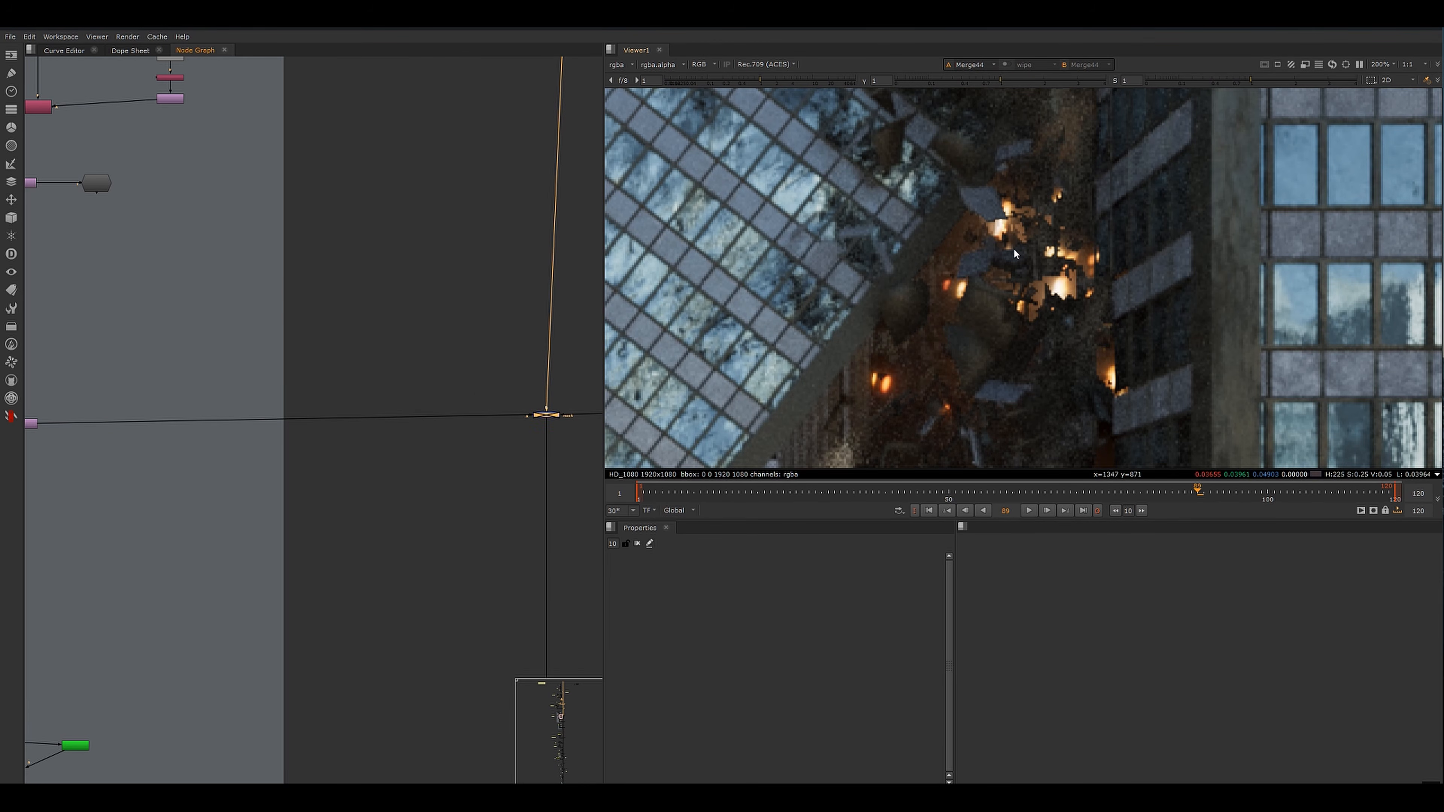
{"action": "scroll", "coordinate": [922, 270], "scroll_direction": "up", "scroll_amount": 3}
{"action": "scroll", "coordinate": [922, 265], "scroll_direction": "down", "scroll_amount": 4}
{"action": "middle_click_drag", "start_coordinate": [568, 398], "coordinate": [483, 418]}
{"action": "scroll", "coordinate": [483, 418], "scroll_direction": "up", "scroll_amount": 1}
{"action": "left_click_drag", "start_coordinate": [492, 432], "coordinate": [534, 399]}
{"action": "scroll", "coordinate": [1008, 318], "scroll_direction": "down", "scroll_amount": 4}
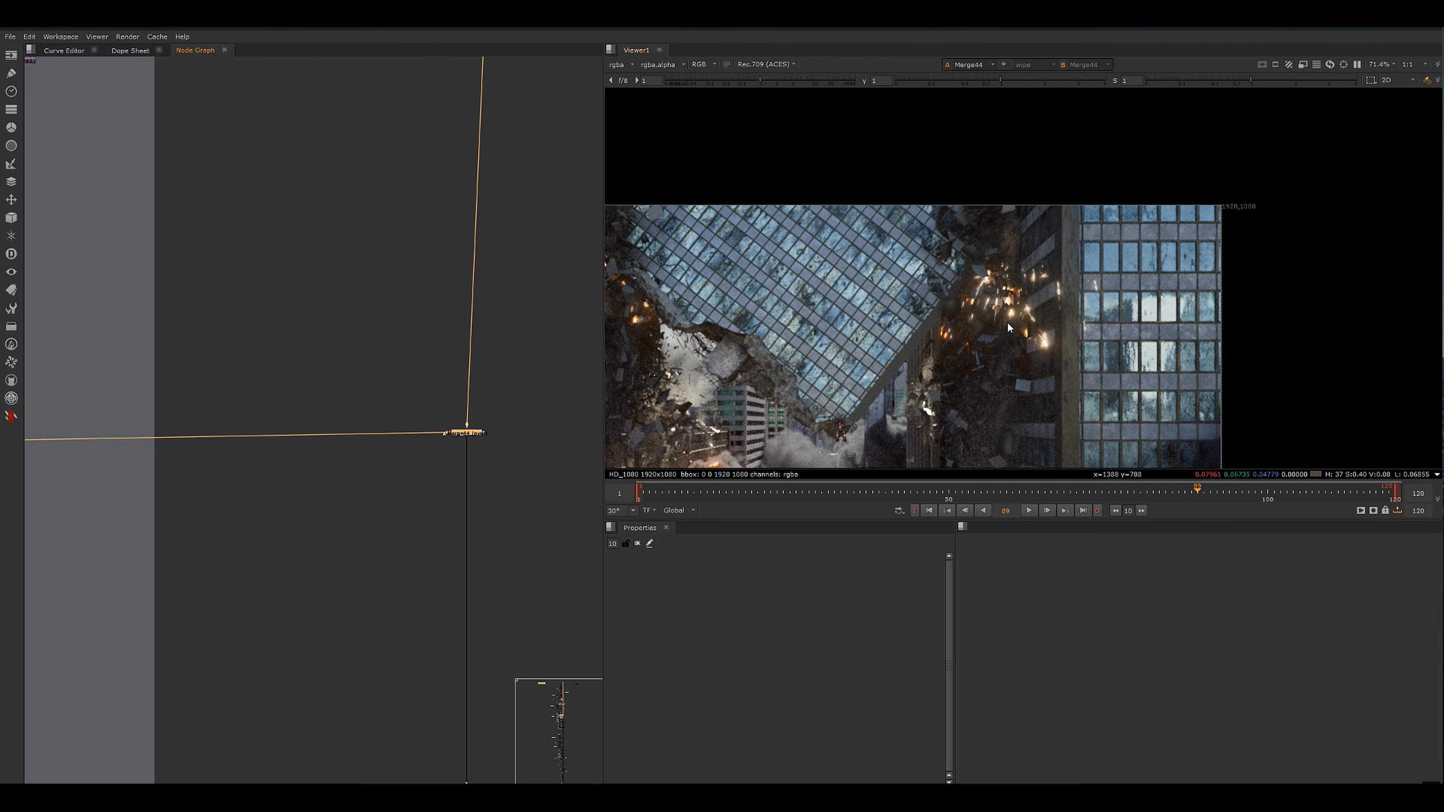
{"action": "scroll", "coordinate": [413, 403], "scroll_direction": "down", "scroll_amount": 5}
{"action": "scroll", "coordinate": [186, 355], "scroll_direction": "up", "scroll_amount": 5}
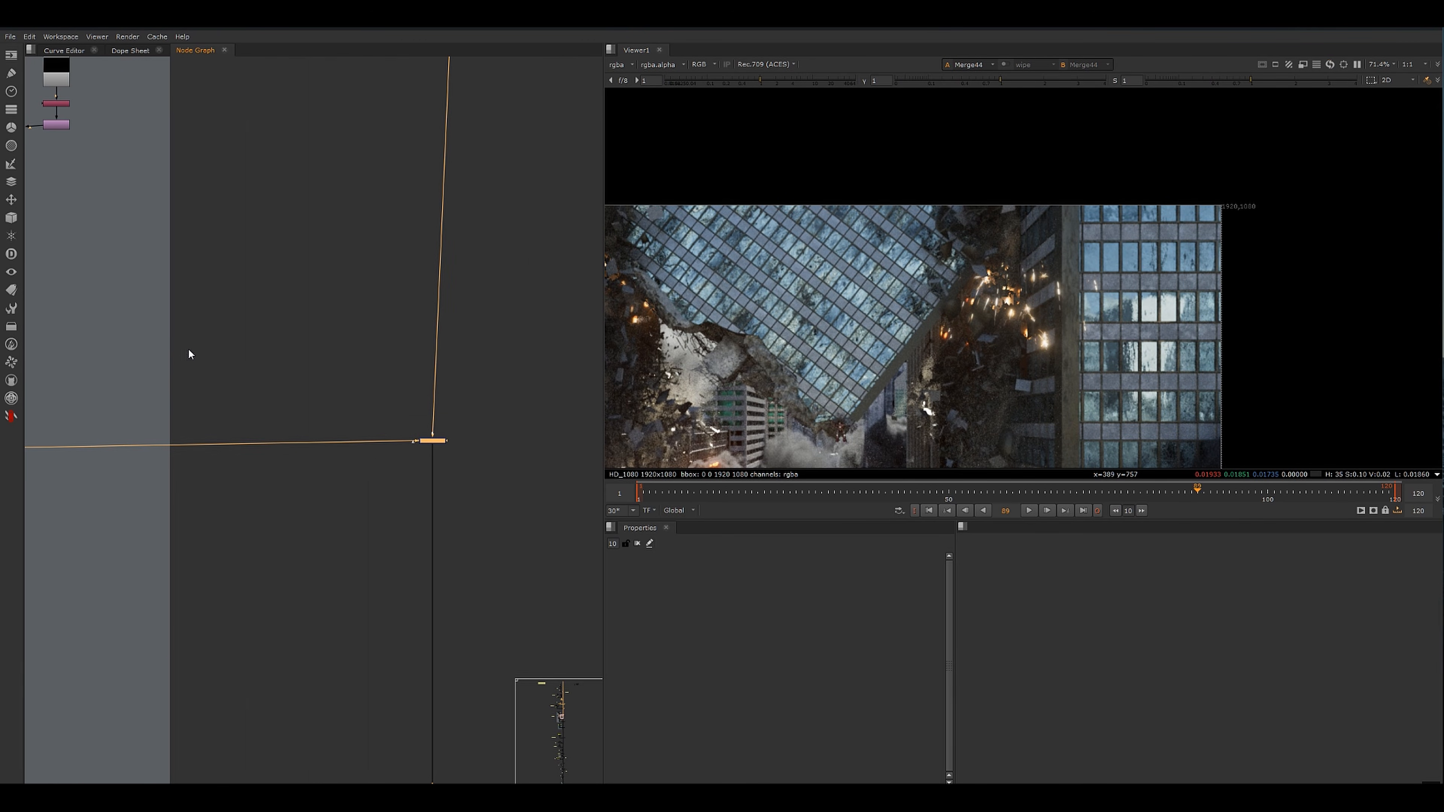
- Examine the sparks in the debris beside the tilted building in the Merge44 composite, close up and at wider zooms
{"action": "scroll", "coordinate": [1001, 325], "scroll_direction": "up", "scroll_amount": 3}
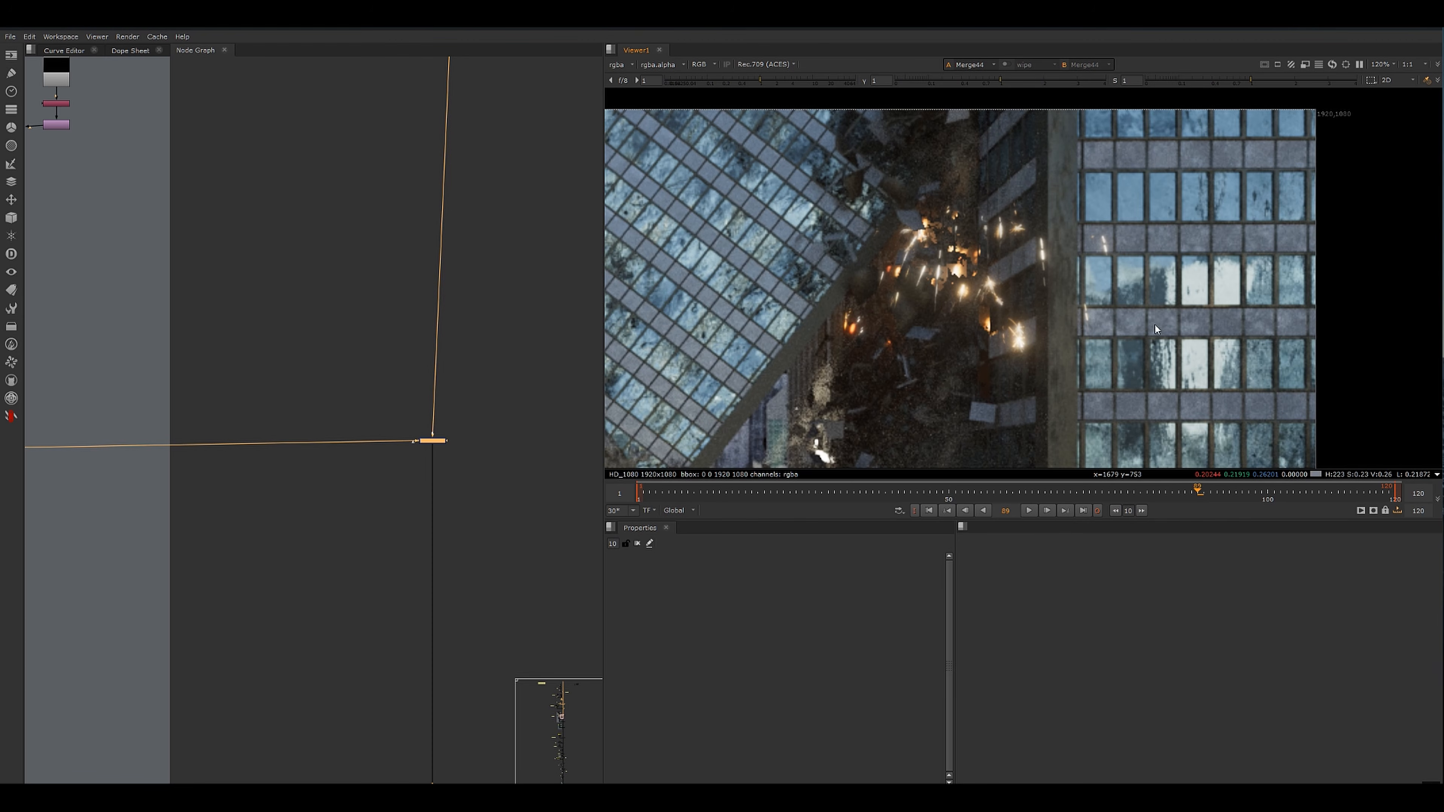
{"action": "scroll", "coordinate": [1047, 329], "scroll_direction": "down", "scroll_amount": 3}
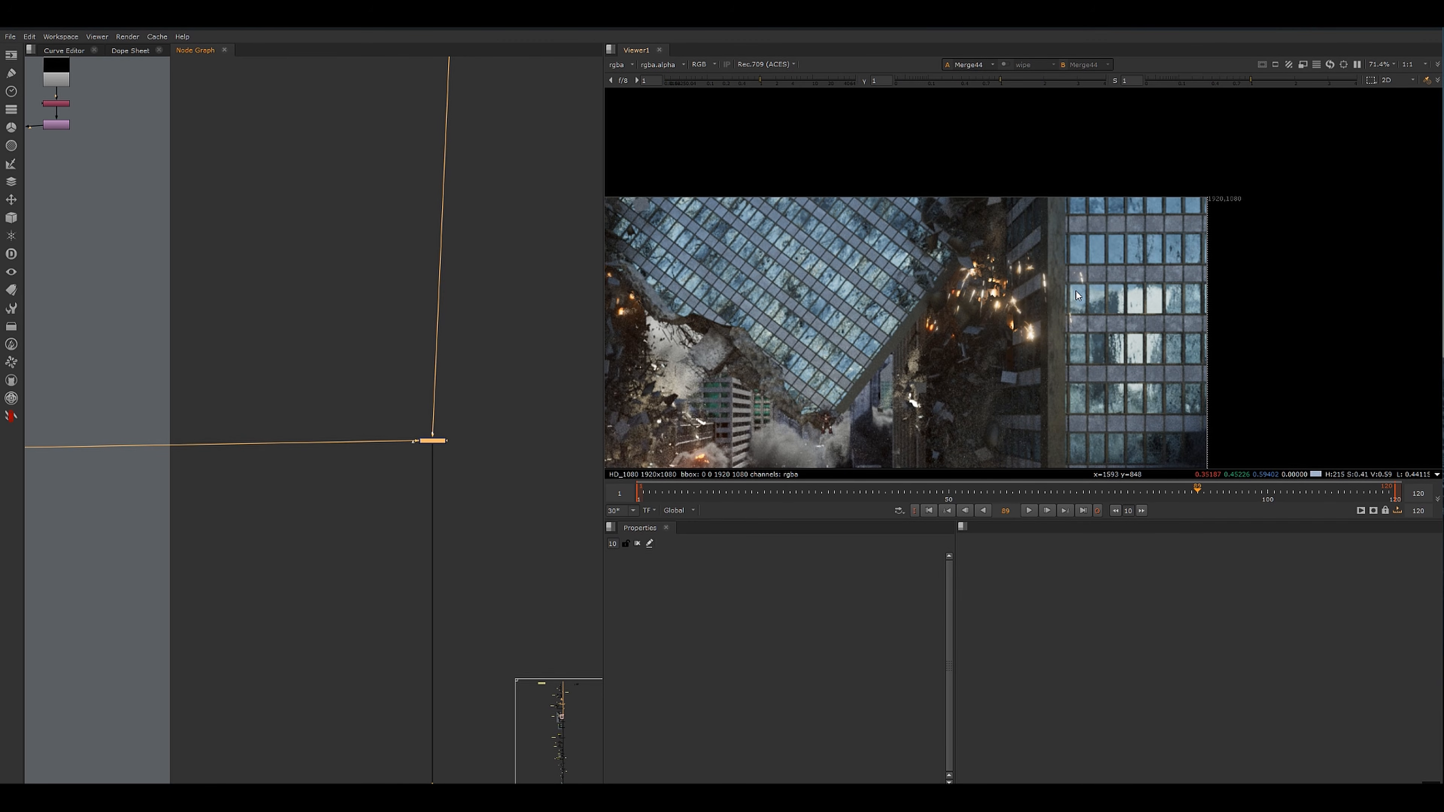
{"action": "scroll", "coordinate": [804, 279], "scroll_direction": "up", "scroll_amount": 3}
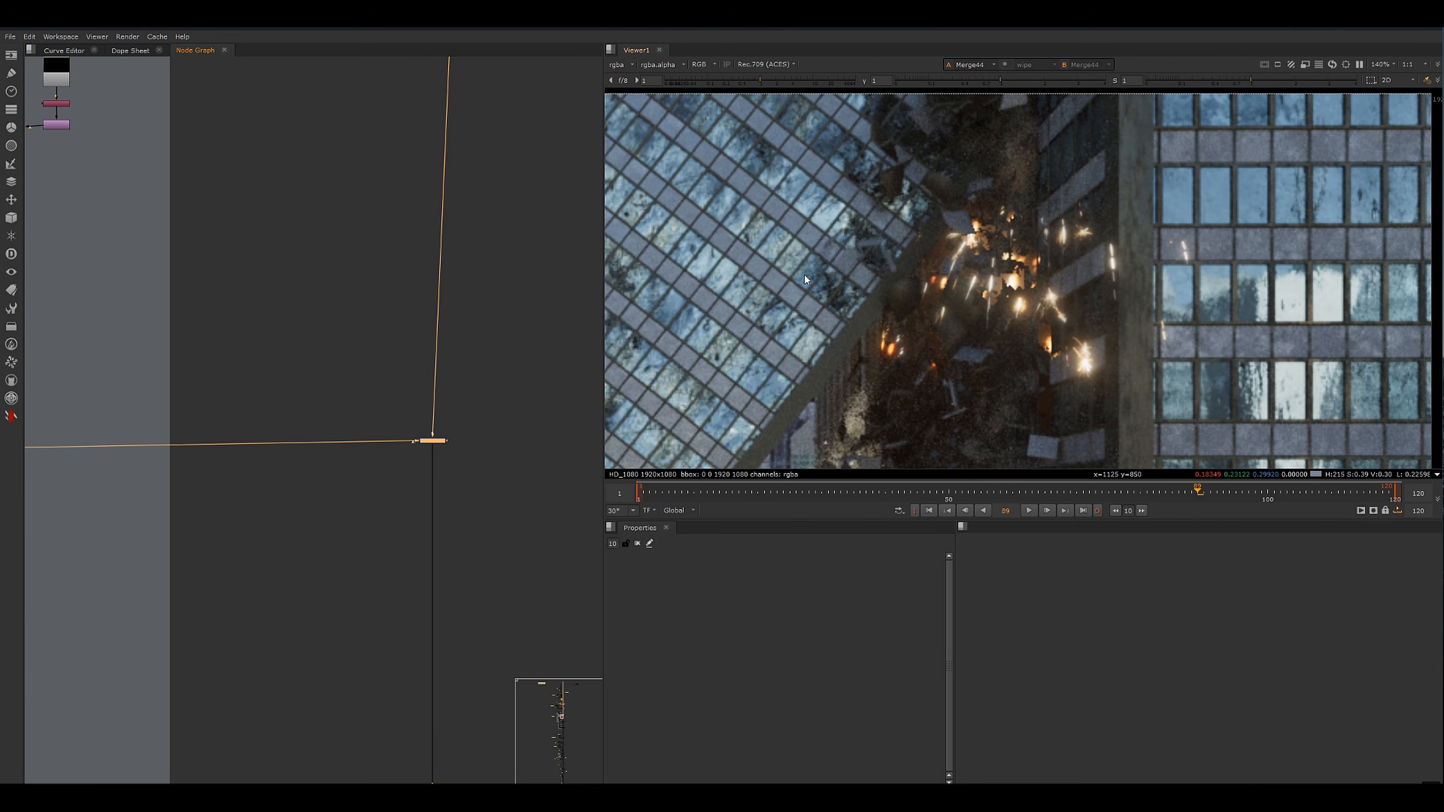
{"action": "middle_click_drag", "start_coordinate": [528, 403], "coordinate": [404, 372]}
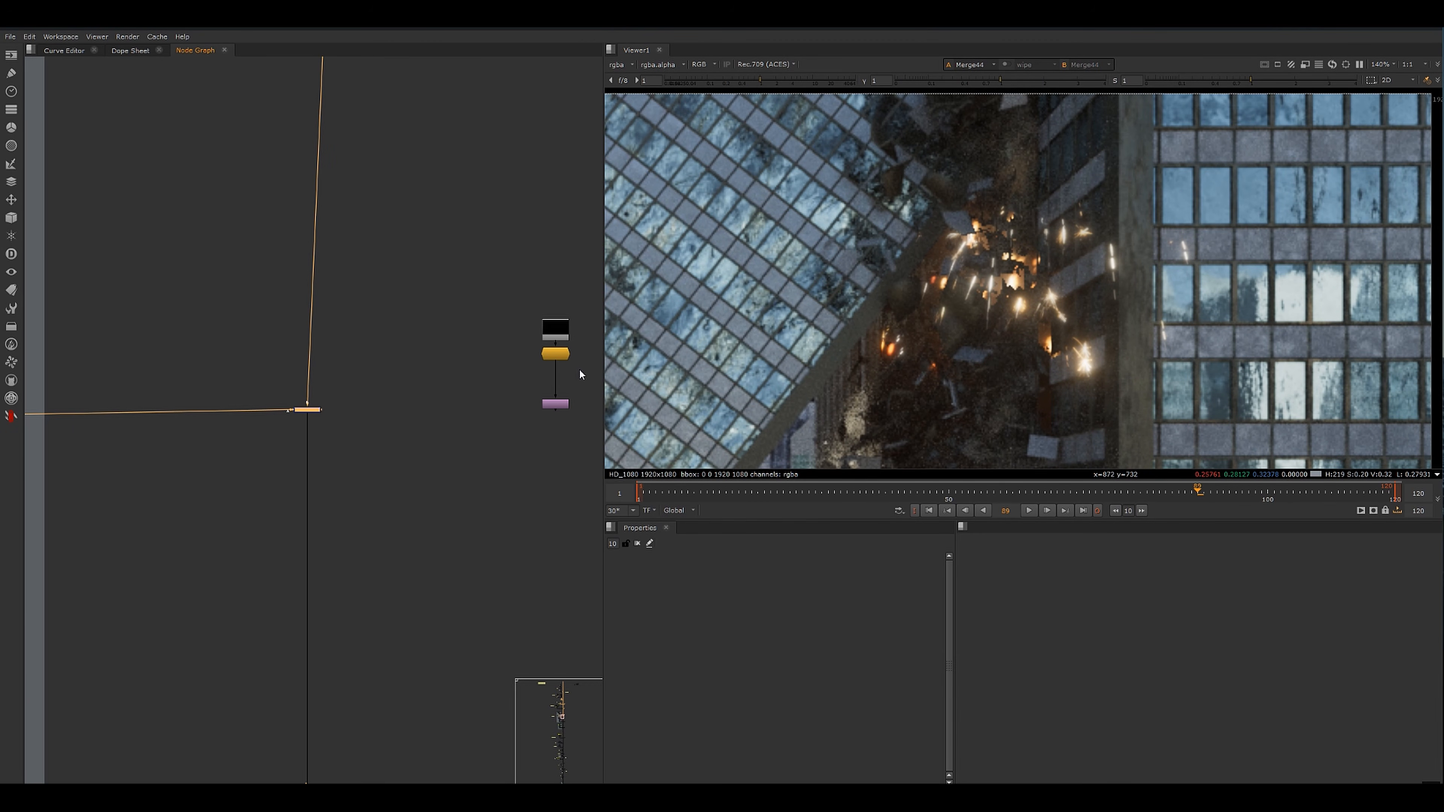
{"action": "scroll", "coordinate": [989, 273], "scroll_direction": "up", "scroll_amount": 2}
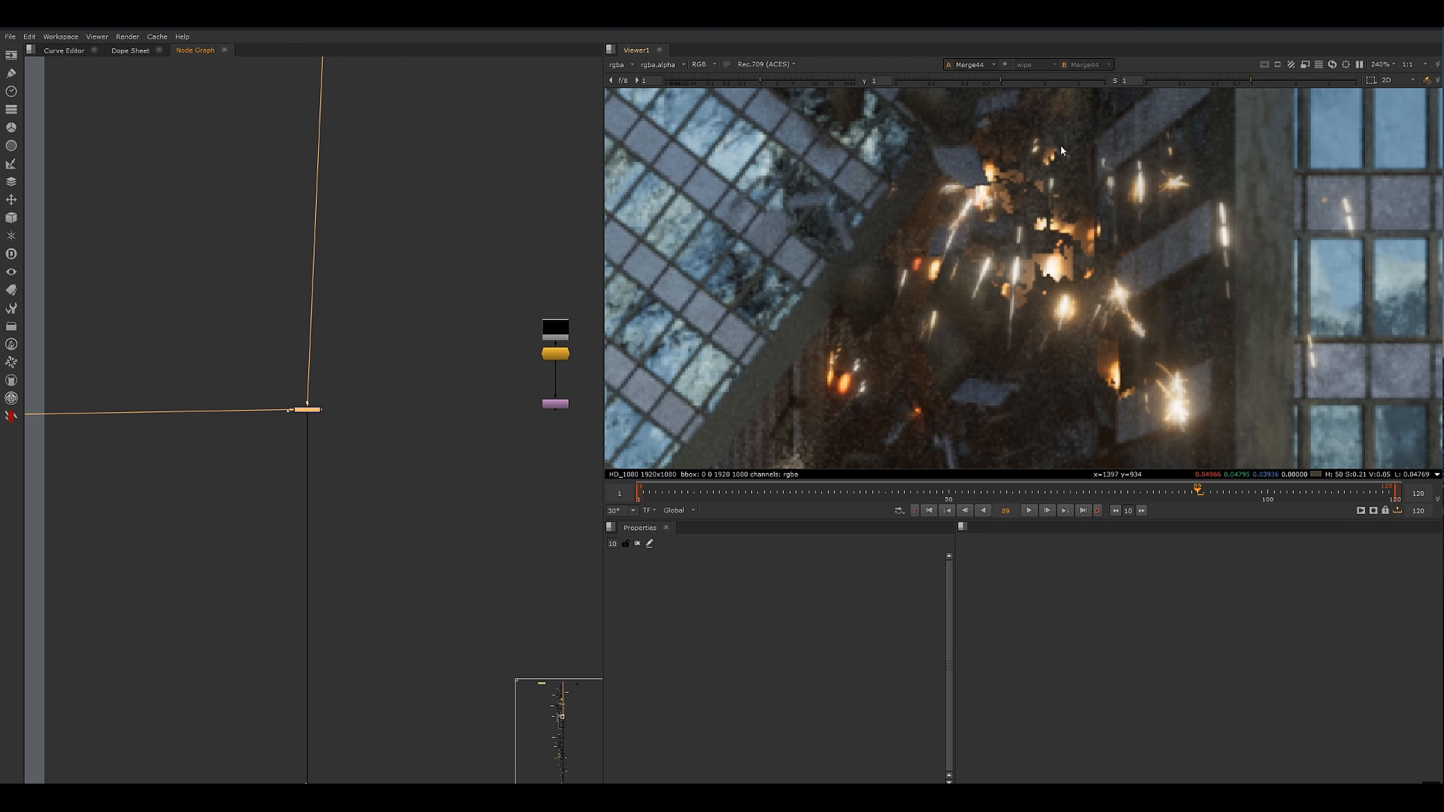
{"action": "scroll", "coordinate": [989, 273], "scroll_direction": "down", "scroll_amount": 3}
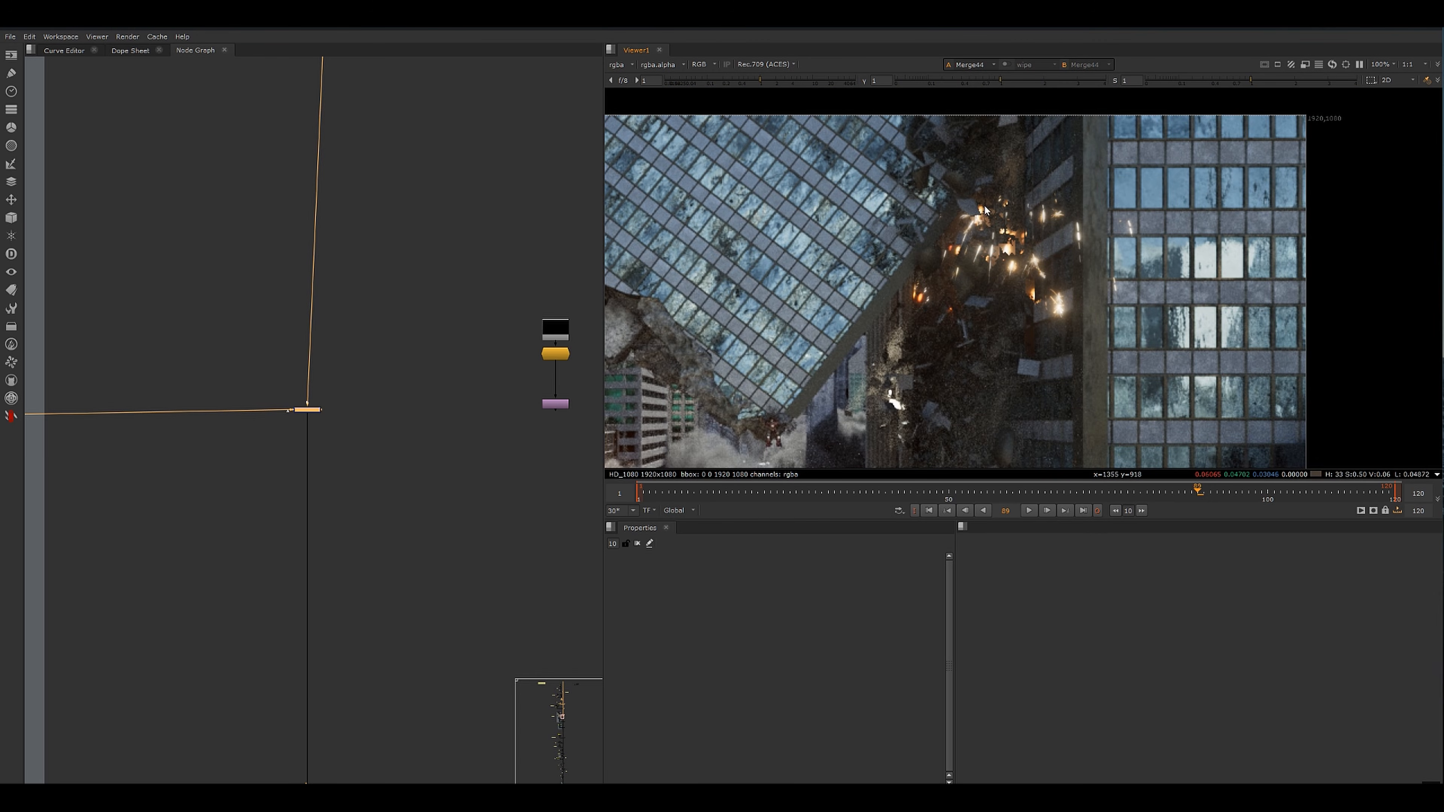
{"action": "scroll", "coordinate": [1008, 236], "scroll_direction": "up", "scroll_amount": 1}
{"action": "scroll", "coordinate": [549, 387], "scroll_direction": "up", "scroll_amount": 2}
- Separate PostageStamp8 from P_Ramp1, display the P_Ramp1 node and open its position ramp settings
{"action": "middle_click_drag", "start_coordinate": [548, 387], "coordinate": [354, 415]}
{"action": "scroll", "coordinate": [358, 334], "scroll_direction": "up", "scroll_amount": 2}
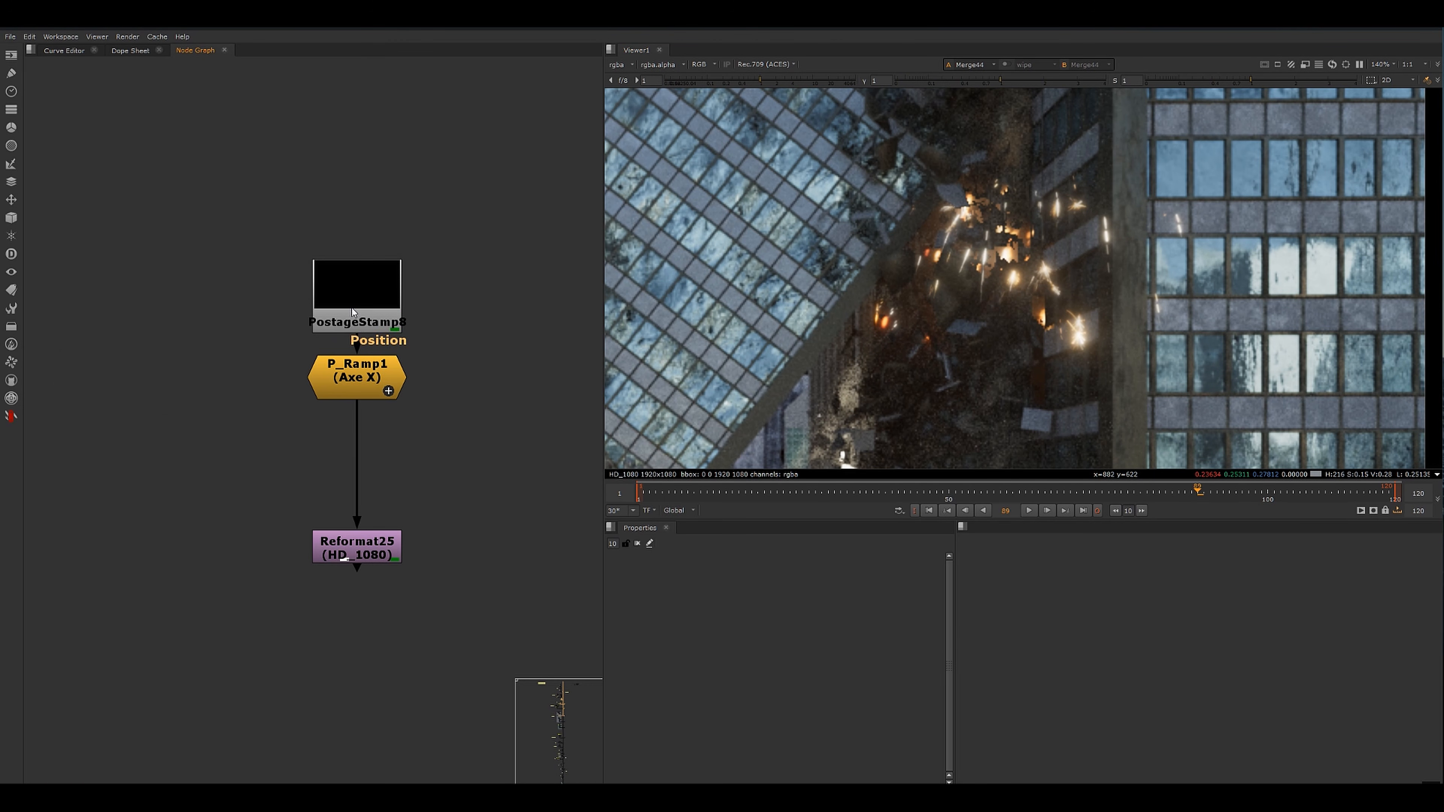
{"action": "left_click", "coordinate": [347, 251]}
{"action": "left_click_drag", "start_coordinate": [441, 321], "coordinate": [316, 417]}
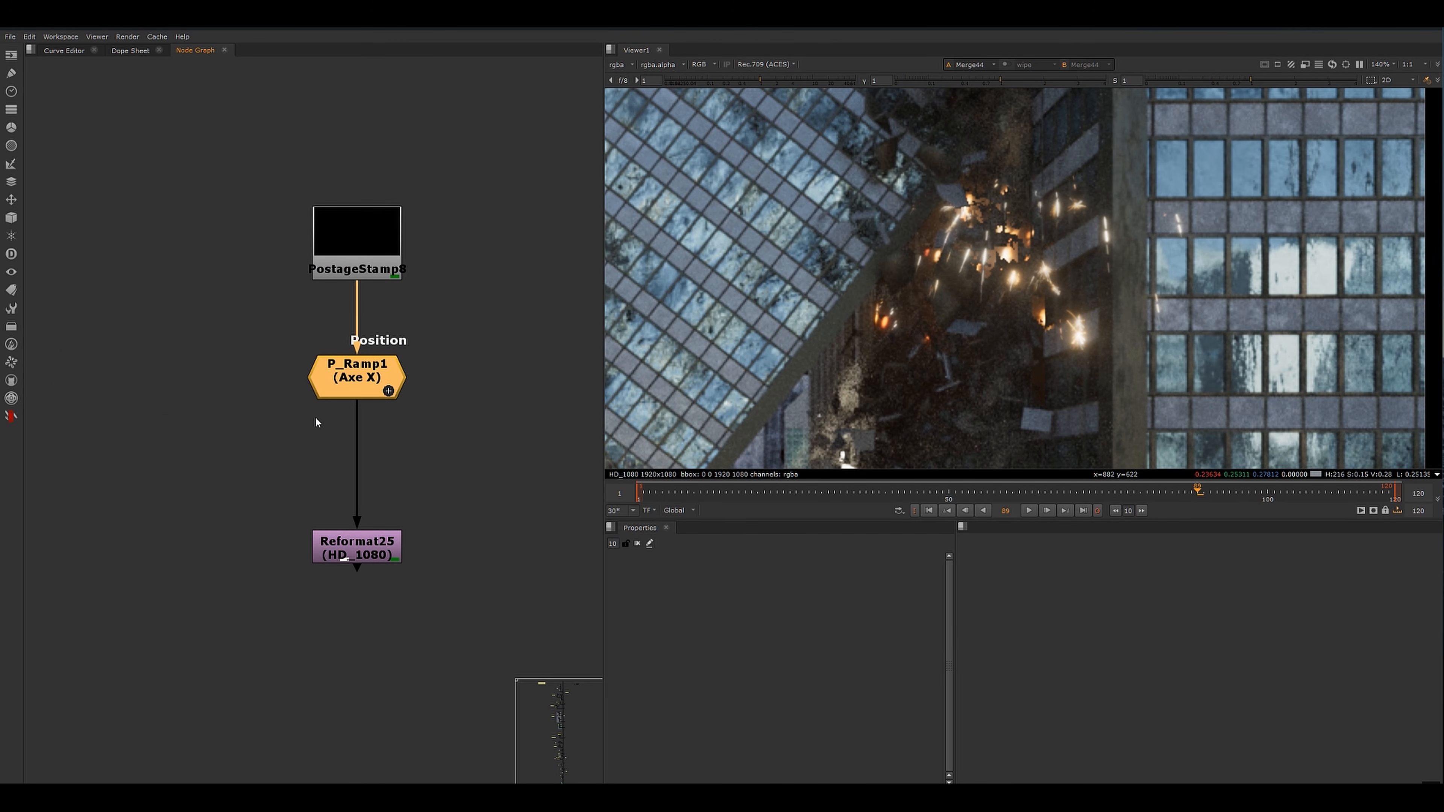
{"action": "key", "text": "1"}
{"action": "double_click", "coordinate": [383, 376]}
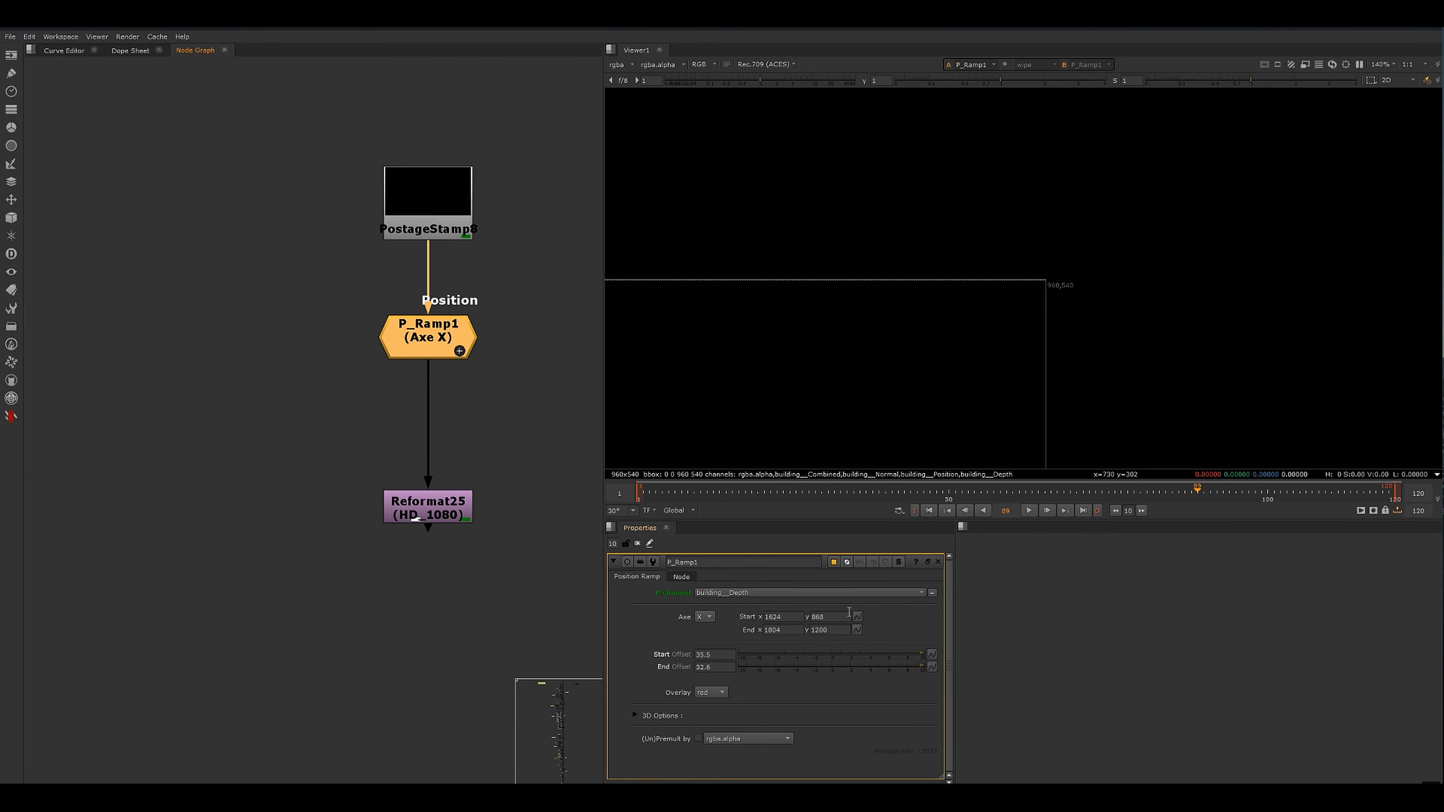
{"action": "left_click", "coordinate": [710, 595]}
{"action": "left_click", "coordinate": [725, 662]}
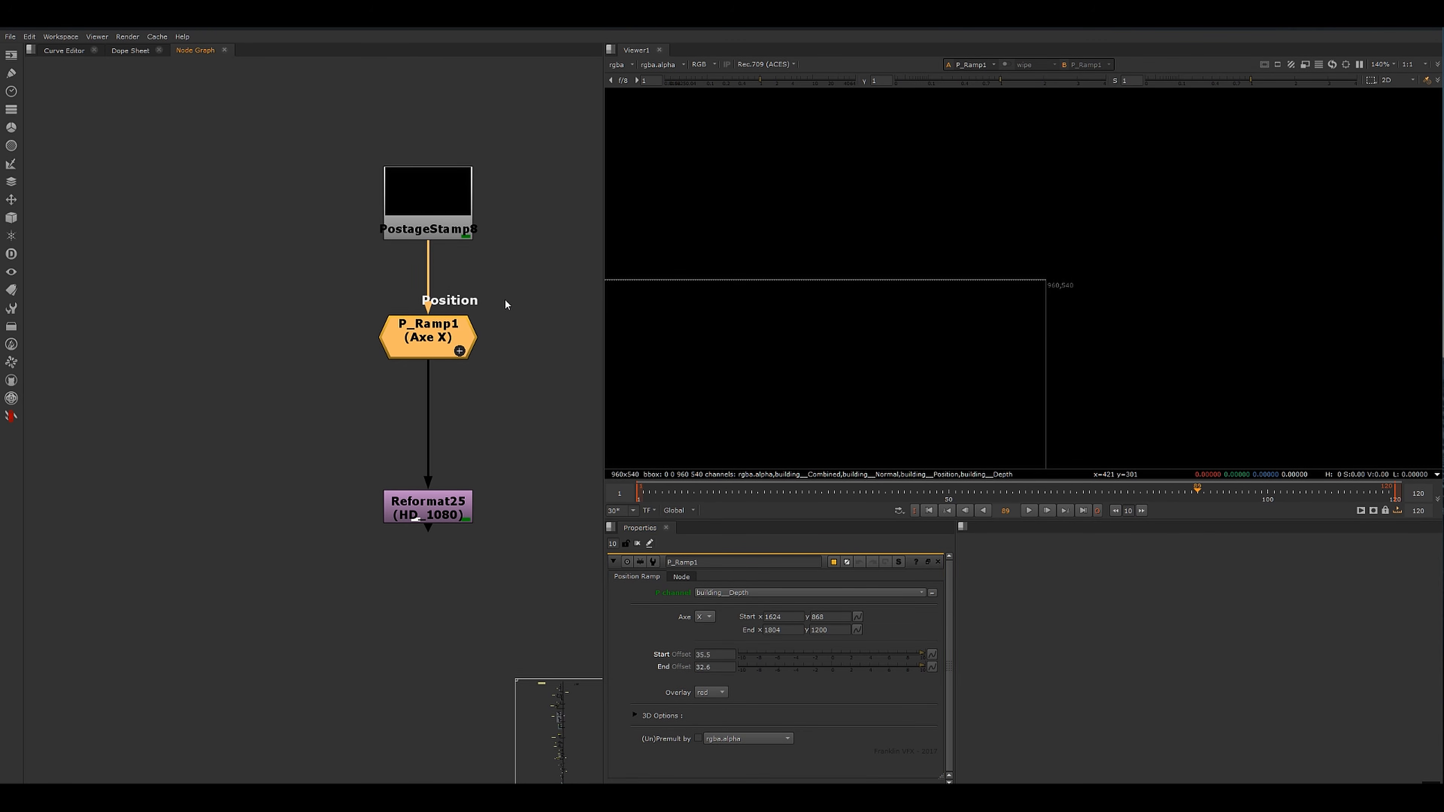
- Fit P_Ramp1's output in the viewer, show its alpha channel and raise the viewer gain to 46
{"action": "left_click", "coordinate": [509, 379]}
{"action": "key", "text": "f"}
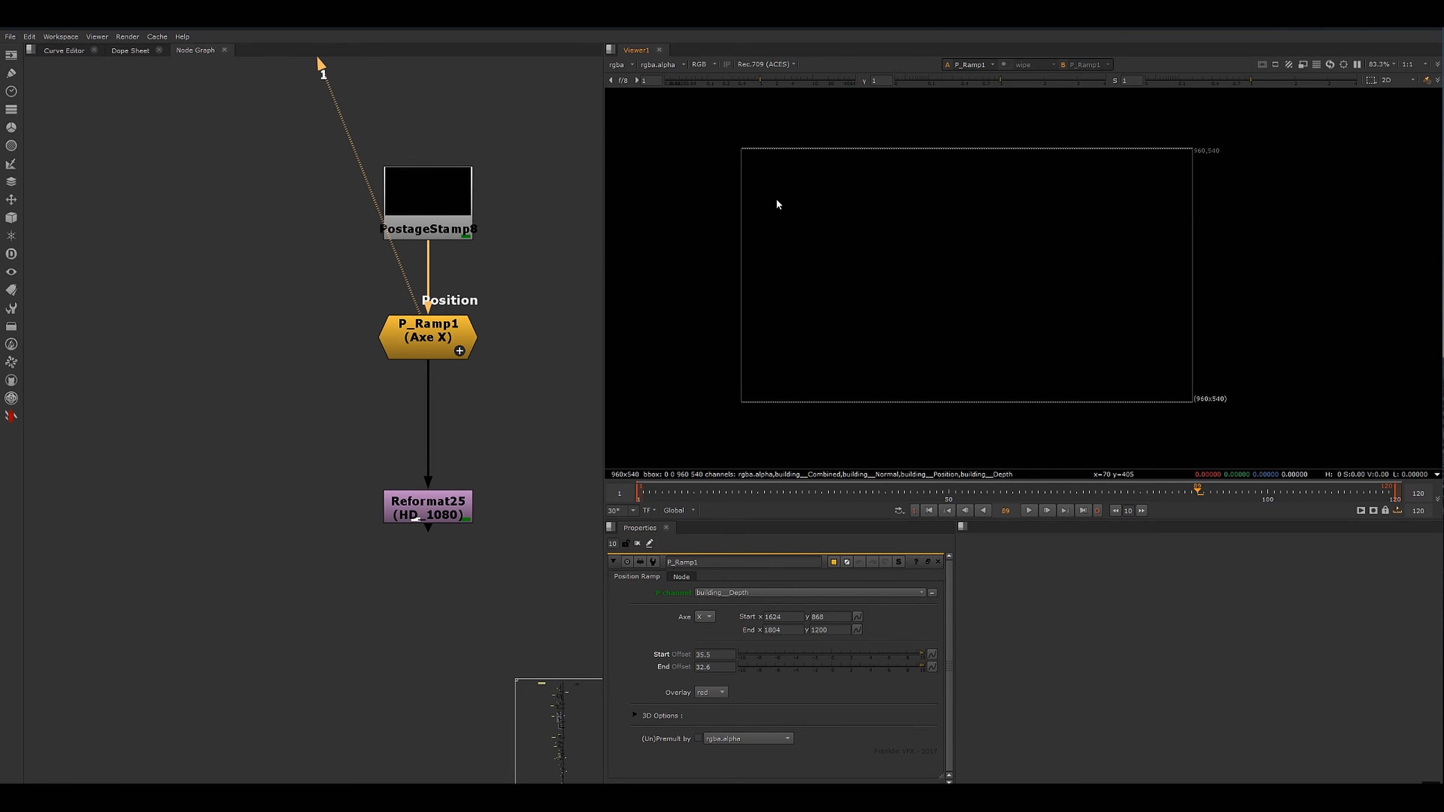
{"action": "key", "text": "a"}
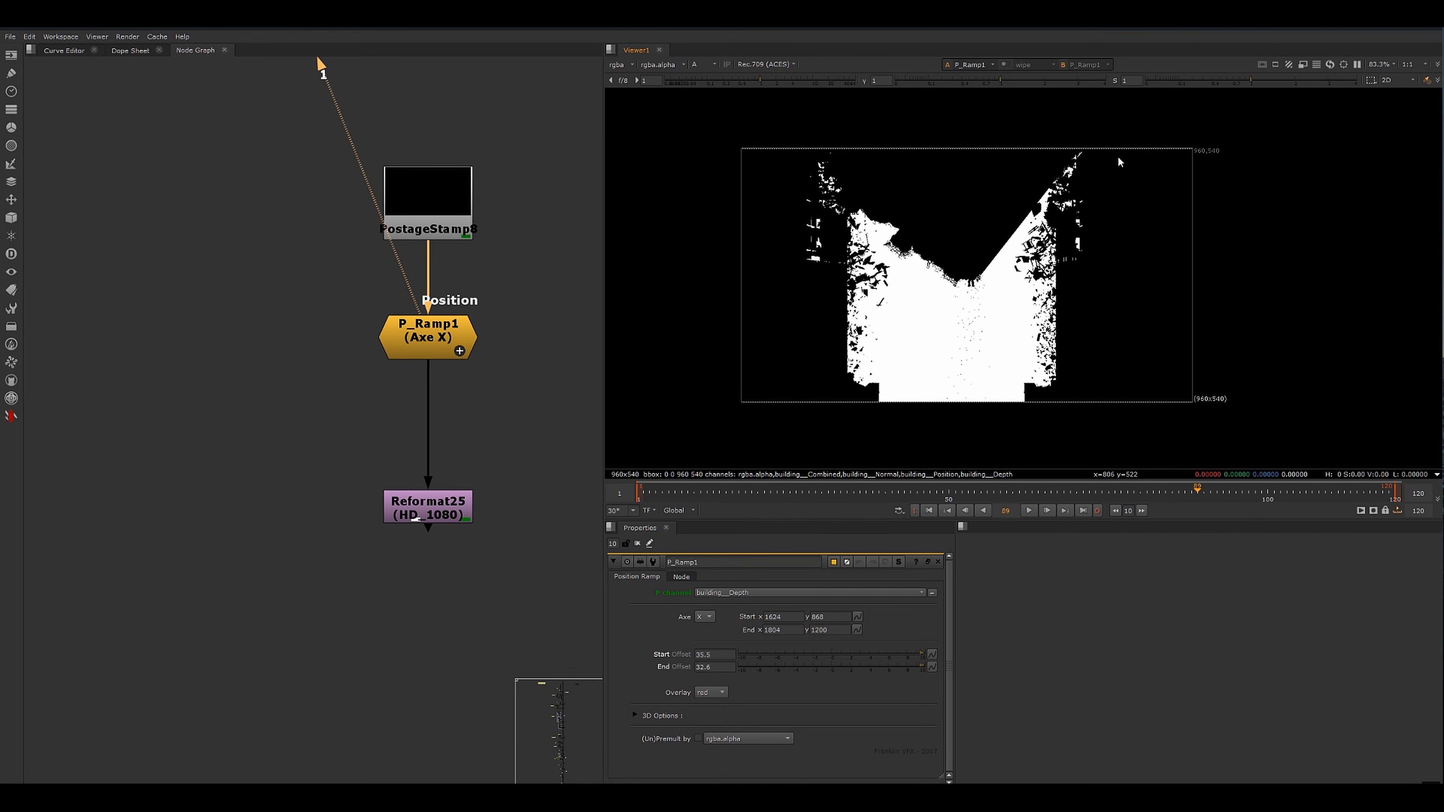
{"action": "left_click_drag", "start_coordinate": [761, 80], "coordinate": [844, 81]}
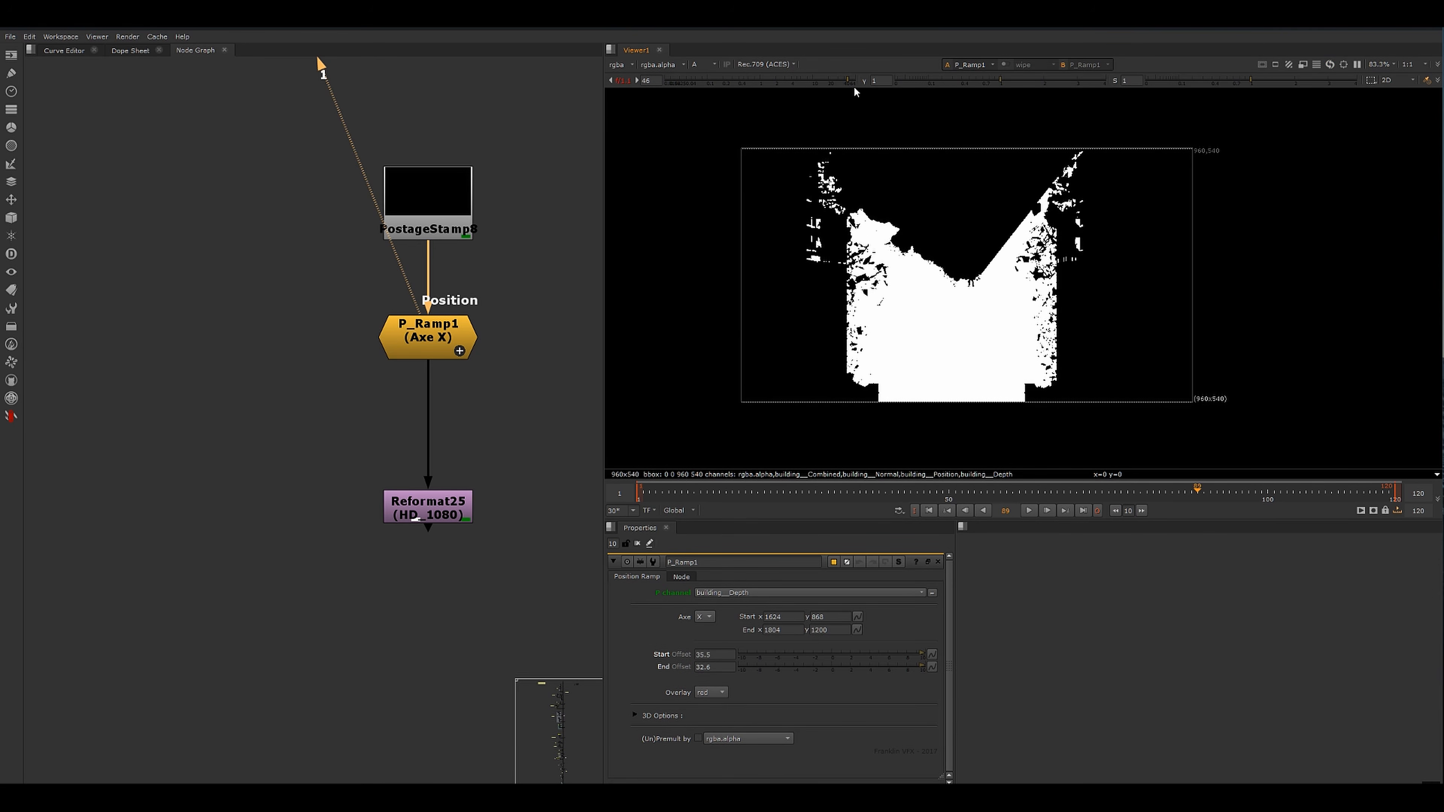
{"action": "left_click", "coordinate": [467, 318]}
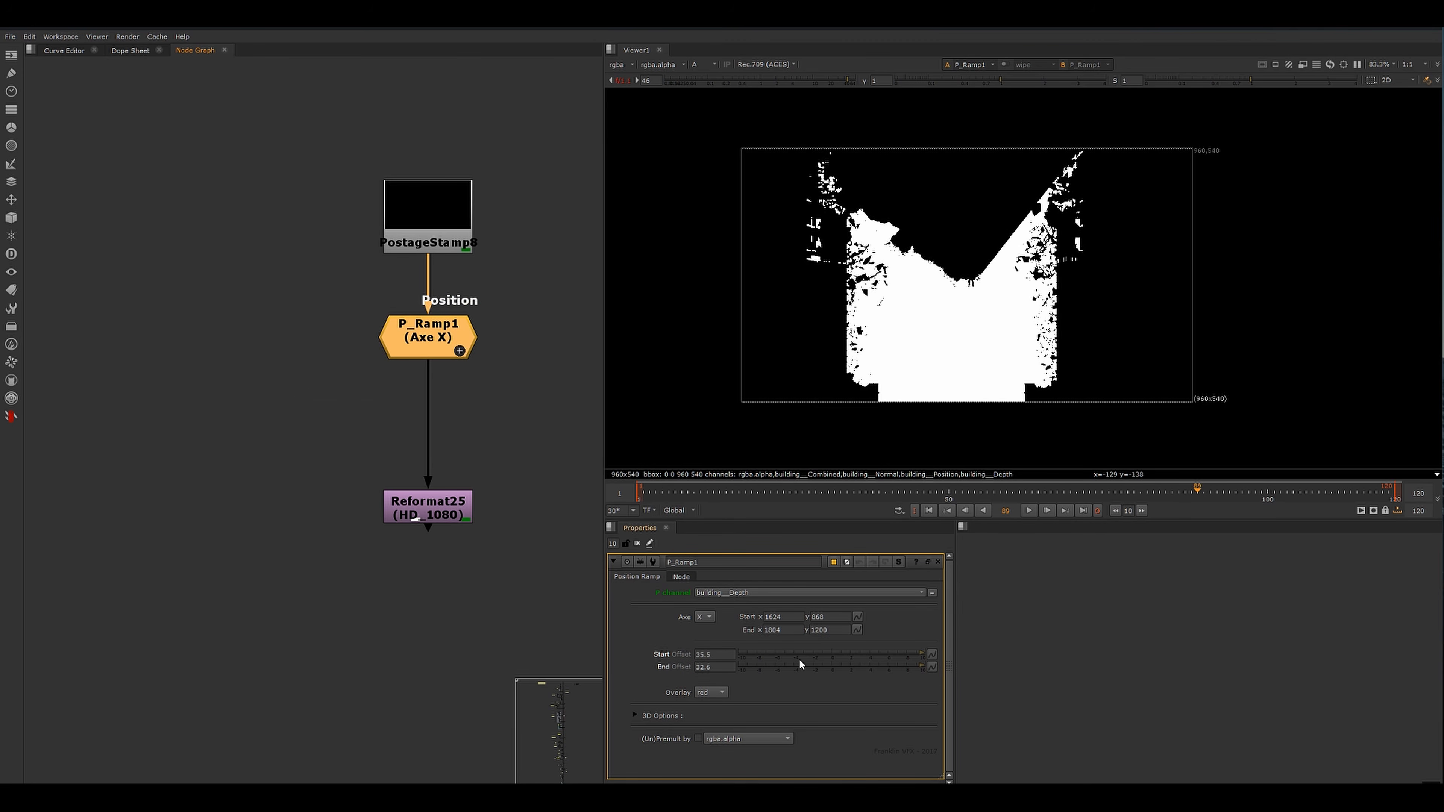
- Try a start offset of 21.8 and an end offset of 283.9 on P_Ramp1, and inspect the resulting depth matte
{"action": "mouse_move", "coordinate": [906, 654]}
{"action": "left_mouse_down"}
{"action": "mouse_move", "coordinate": [822, 654]}
{"action": "mouse_move", "coordinate": [920, 654]}
{"action": "left_mouse_up"}
{"action": "middle_click_drag", "start_coordinate": [720, 654], "coordinate": [890, 620]}
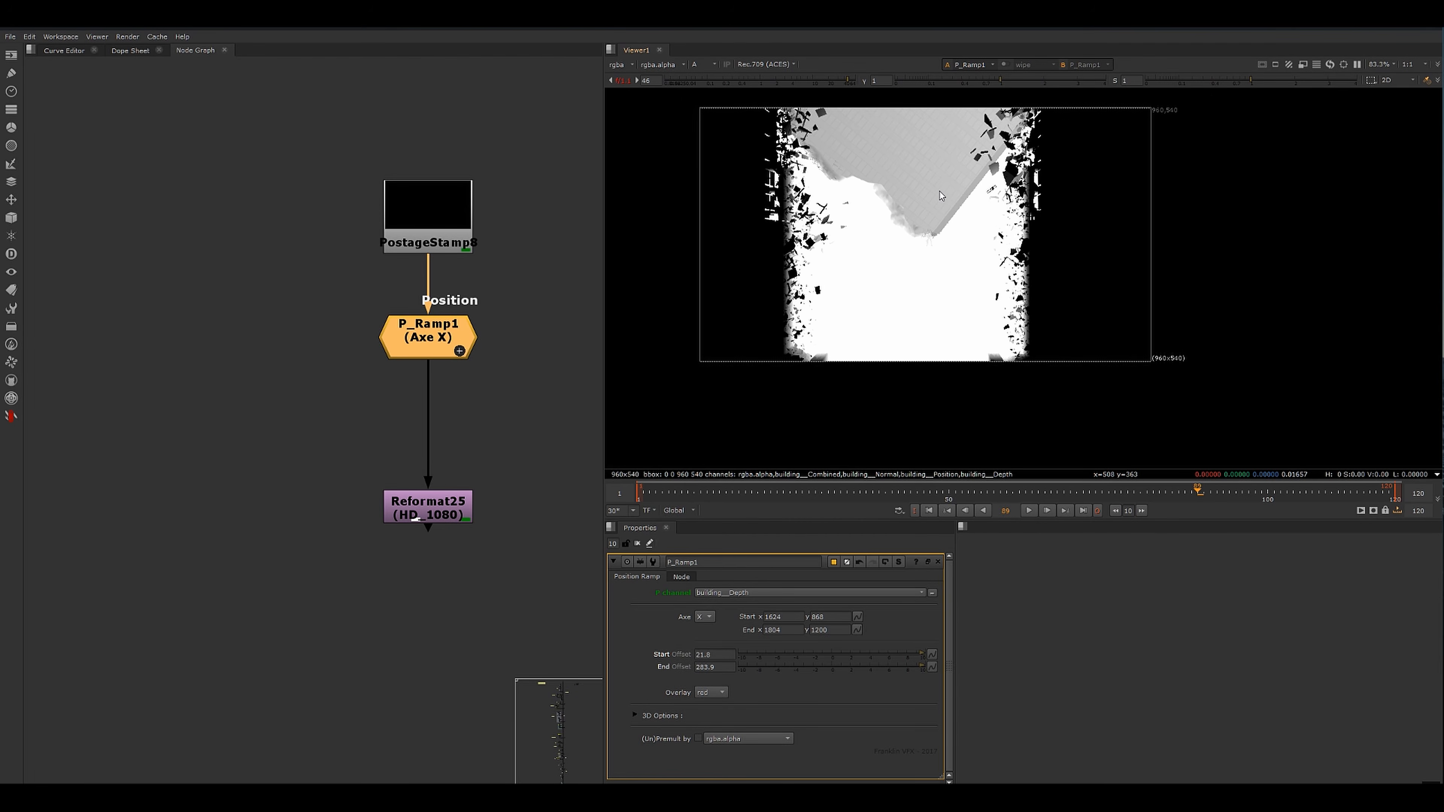
{"action": "scroll", "coordinate": [982, 224], "scroll_direction": "up", "scroll_amount": 4}
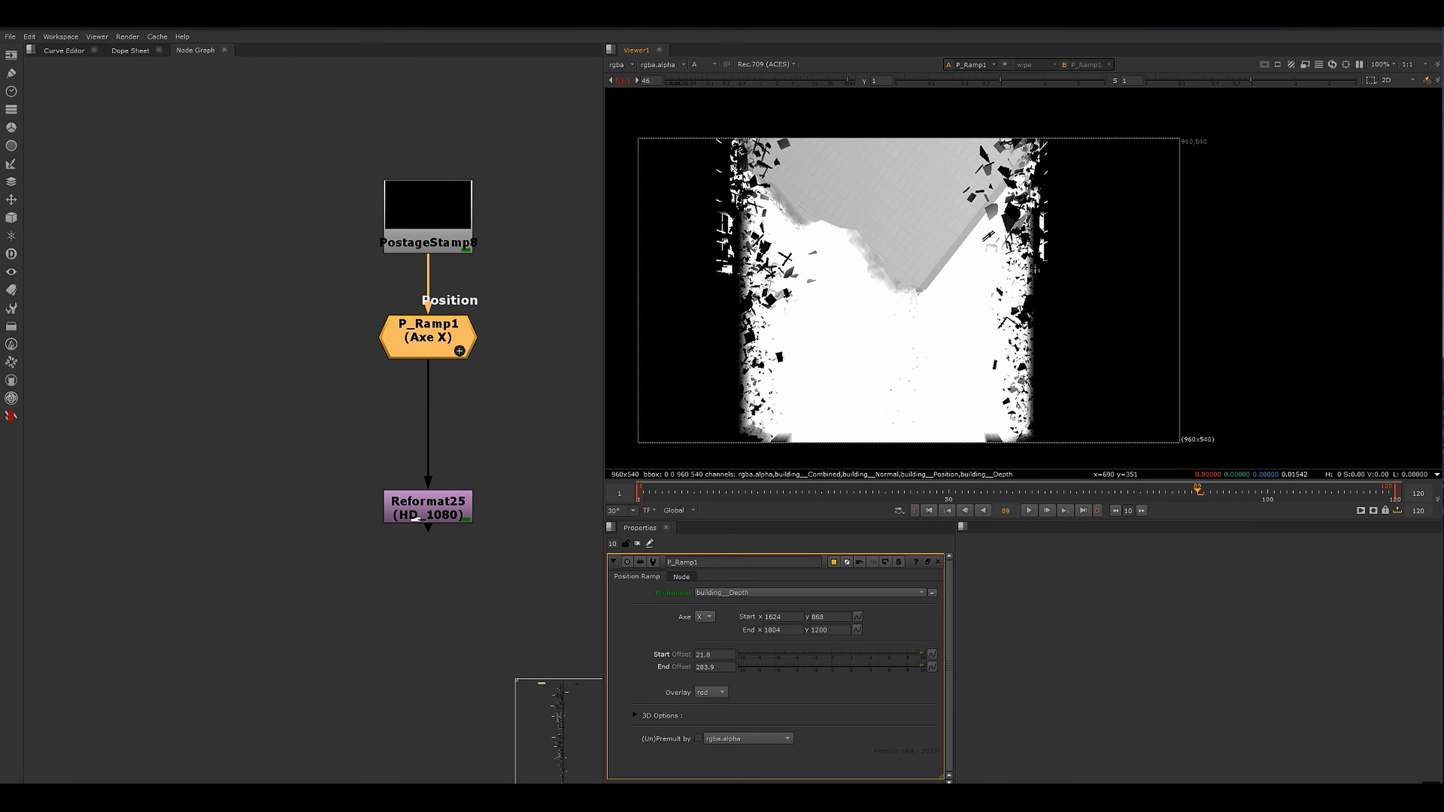
{"action": "scroll", "coordinate": [982, 223], "scroll_direction": "up", "scroll_amount": 1}
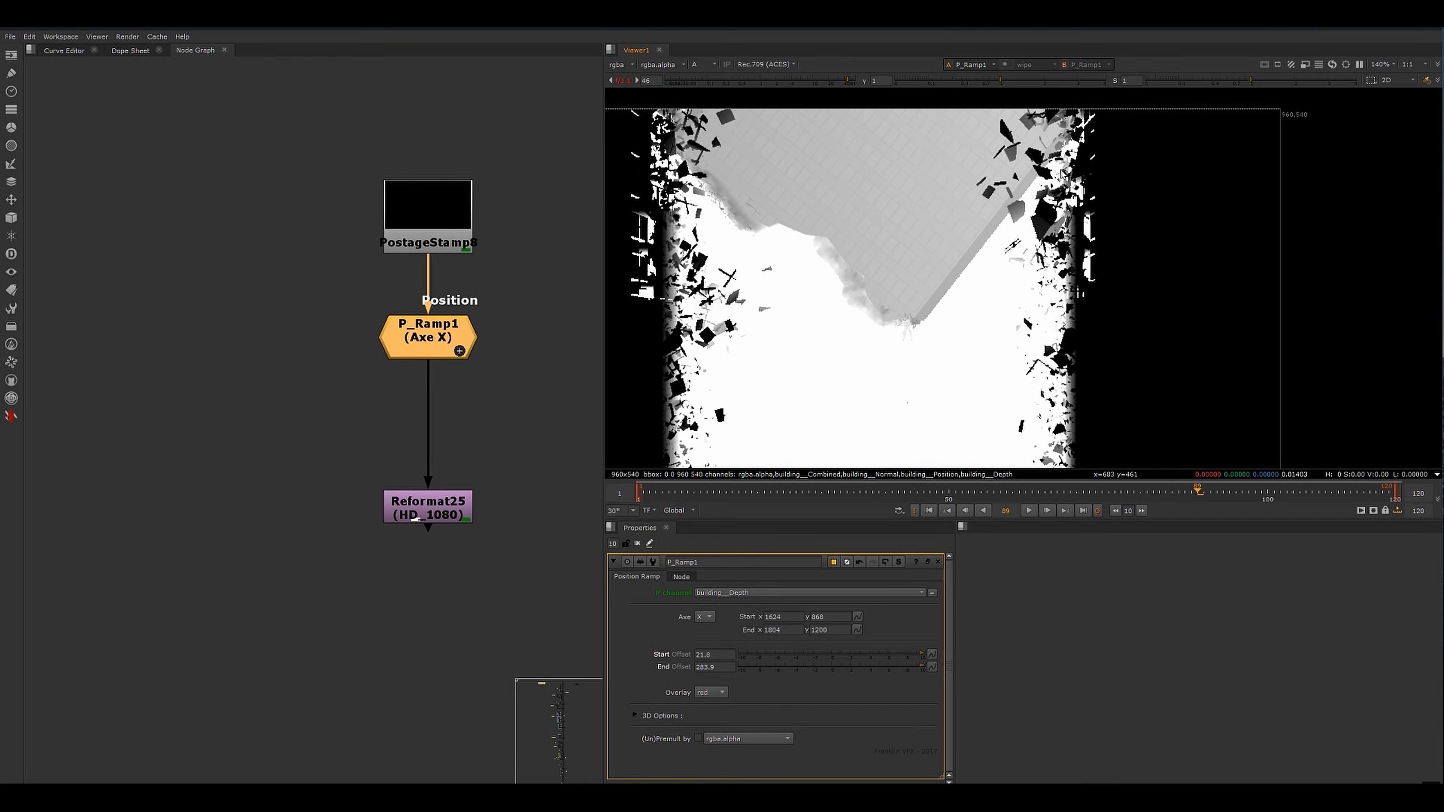
{"action": "middle_click_drag", "start_coordinate": [1060, 169], "coordinate": [985, 210]}
{"action": "scroll", "coordinate": [948, 223], "scroll_direction": "up", "scroll_amount": 2}
{"action": "scroll", "coordinate": [790, 255], "scroll_direction": "down", "scroll_amount": 3}
{"action": "middle_click_drag", "start_coordinate": [790, 255], "coordinate": [851, 267]}
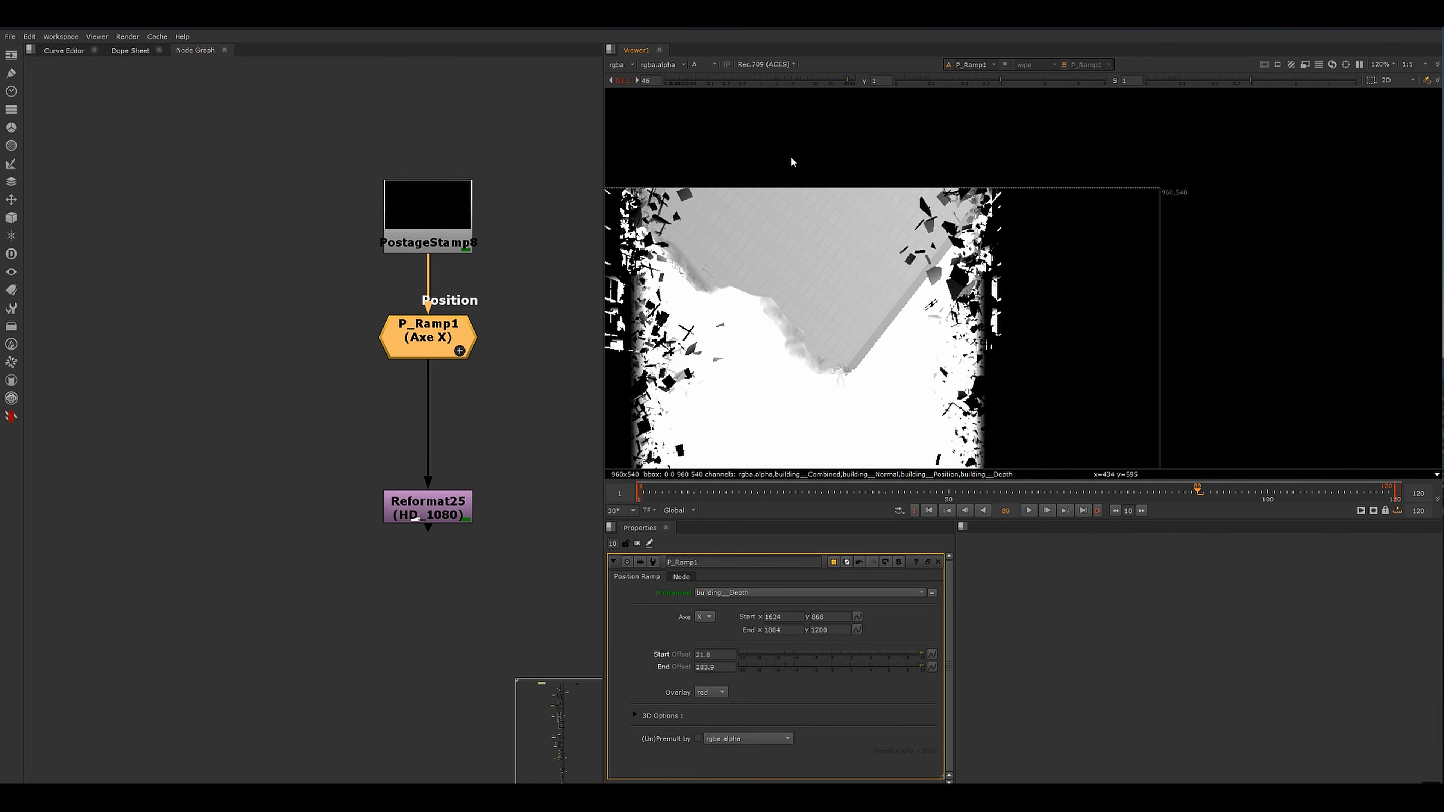
{"action": "middle_click_drag", "start_coordinate": [791, 158], "coordinate": [870, 140]}
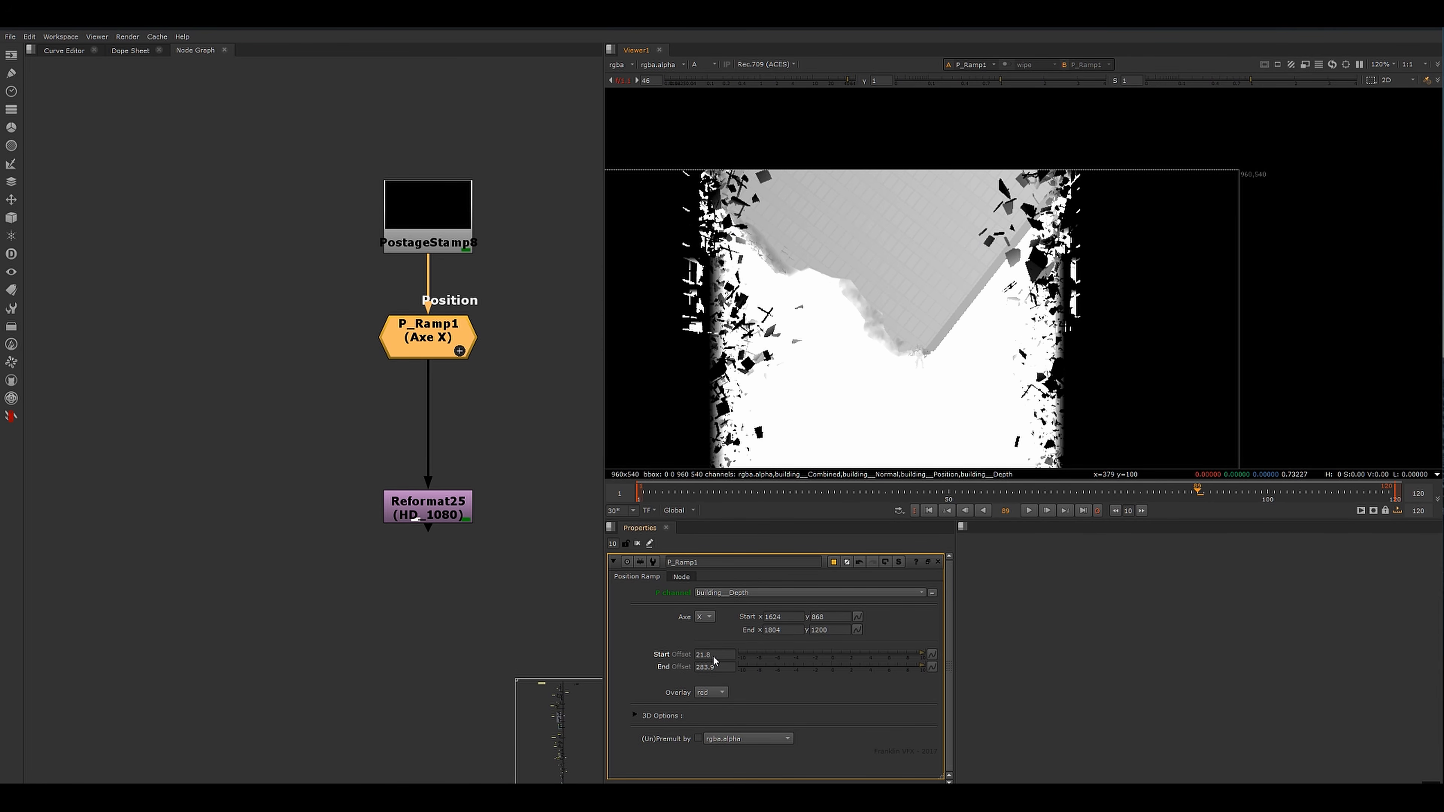
- Try a start offset of 30.4 on P_Ramp1 and inspect the matte's debris edges at several zoom levels
{"action": "middle_click_drag", "start_coordinate": [713, 656], "coordinate": [762, 649]}
{"action": "scroll", "coordinate": [1004, 310], "scroll_direction": "down", "scroll_amount": 1}
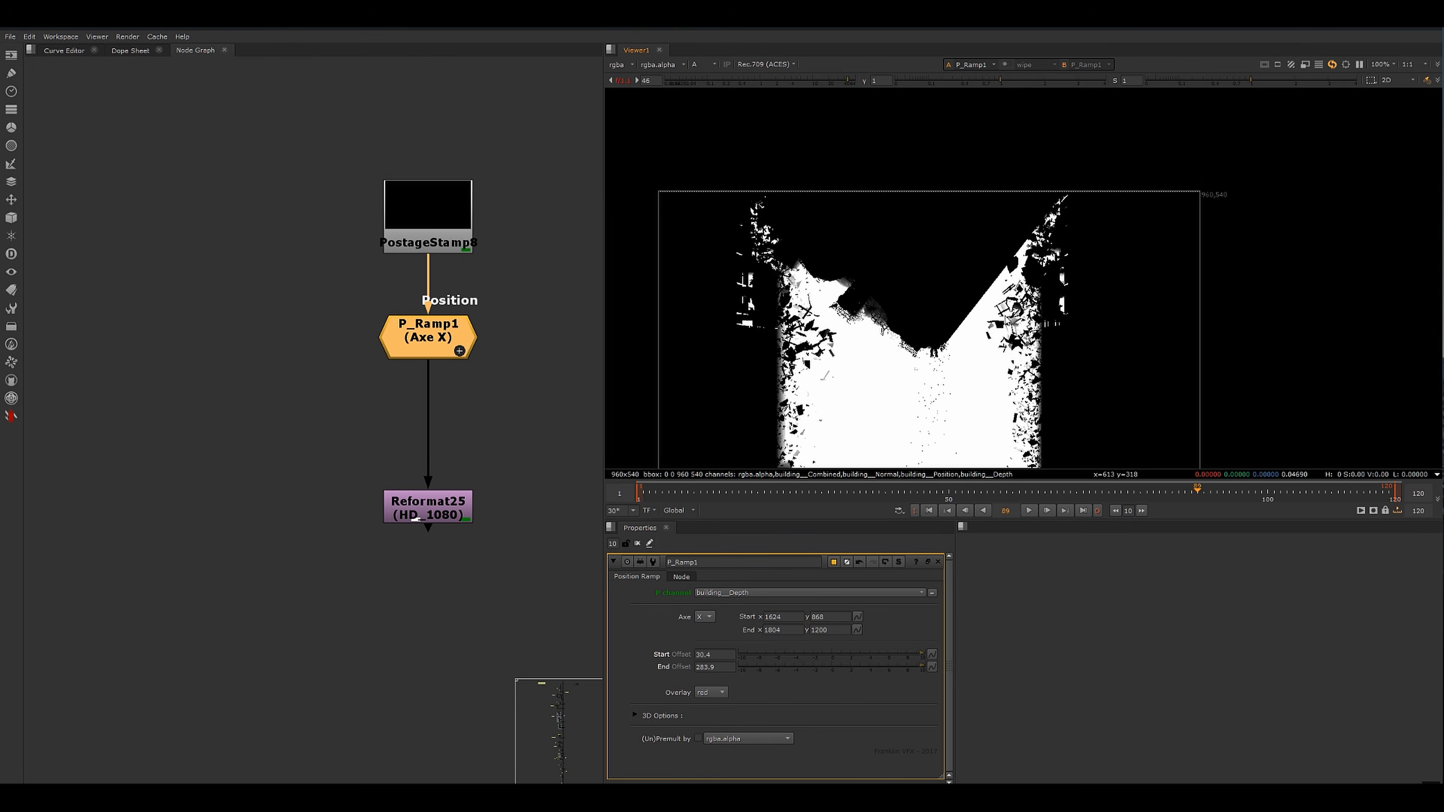
{"action": "scroll", "coordinate": [847, 418], "scroll_direction": "up", "scroll_amount": 2}
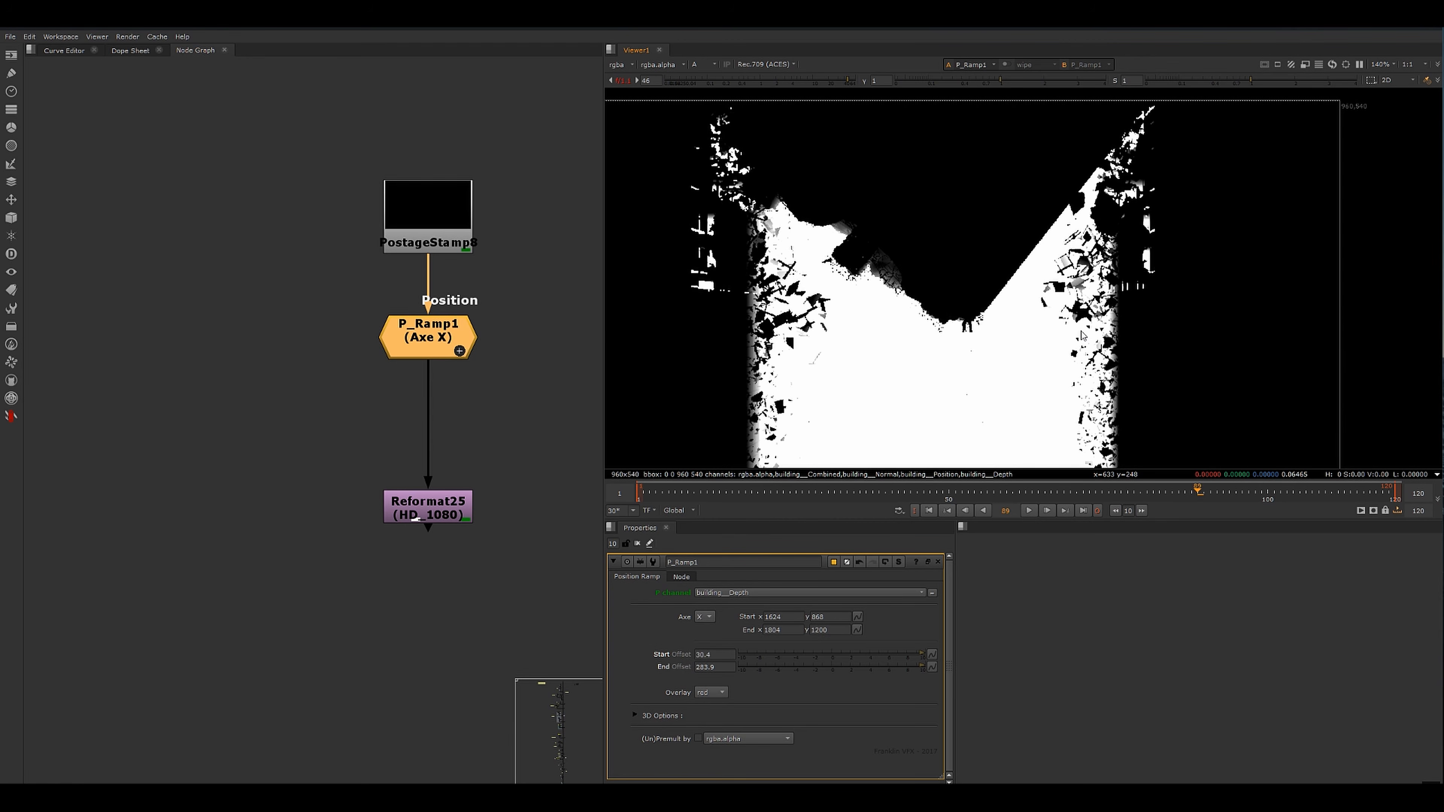
{"action": "scroll", "coordinate": [1074, 342], "scroll_direction": "up", "scroll_amount": 4}
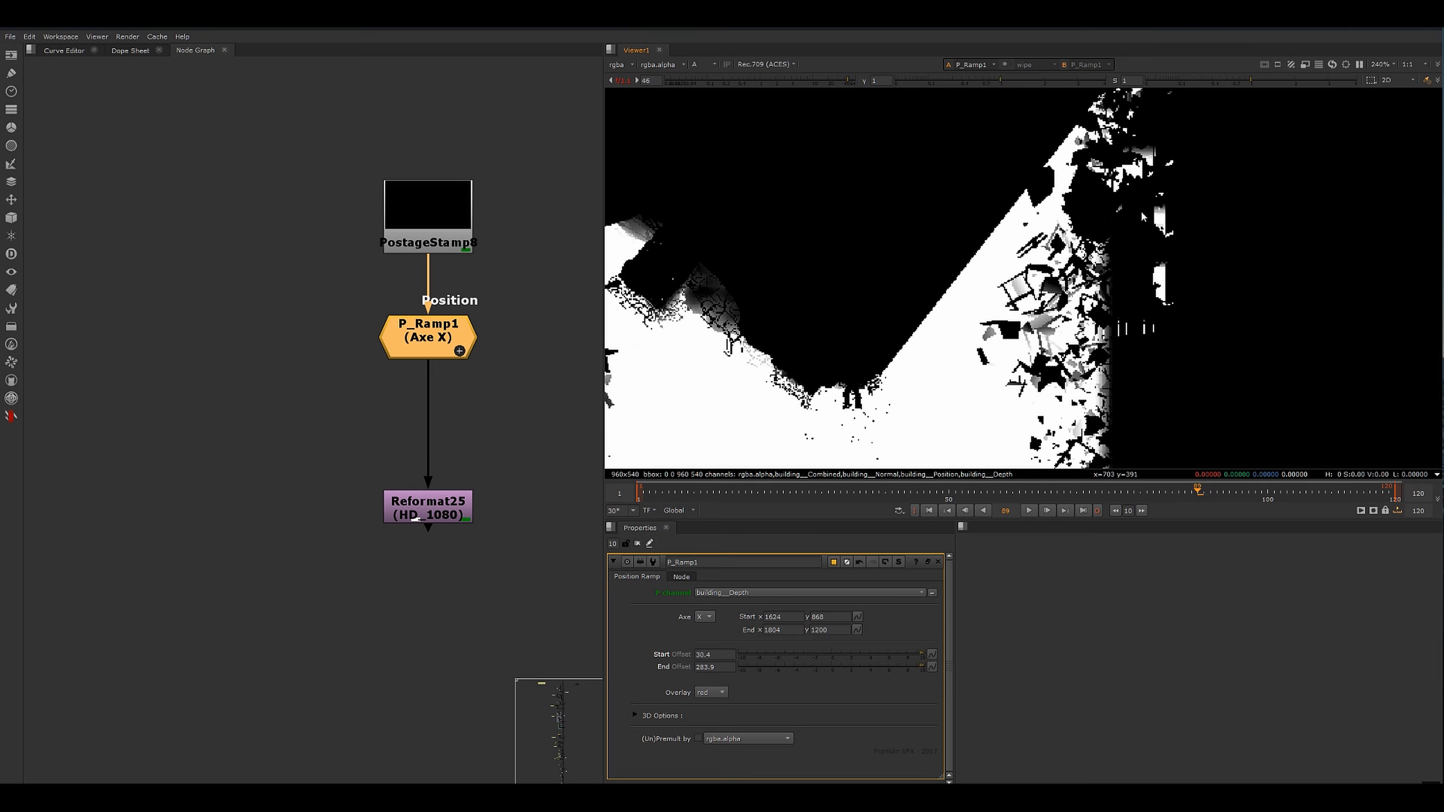
{"action": "middle_click_drag", "start_coordinate": [1209, 194], "coordinate": [1189, 234]}
{"action": "scroll", "coordinate": [1190, 234], "scroll_direction": "down", "scroll_amount": 1}
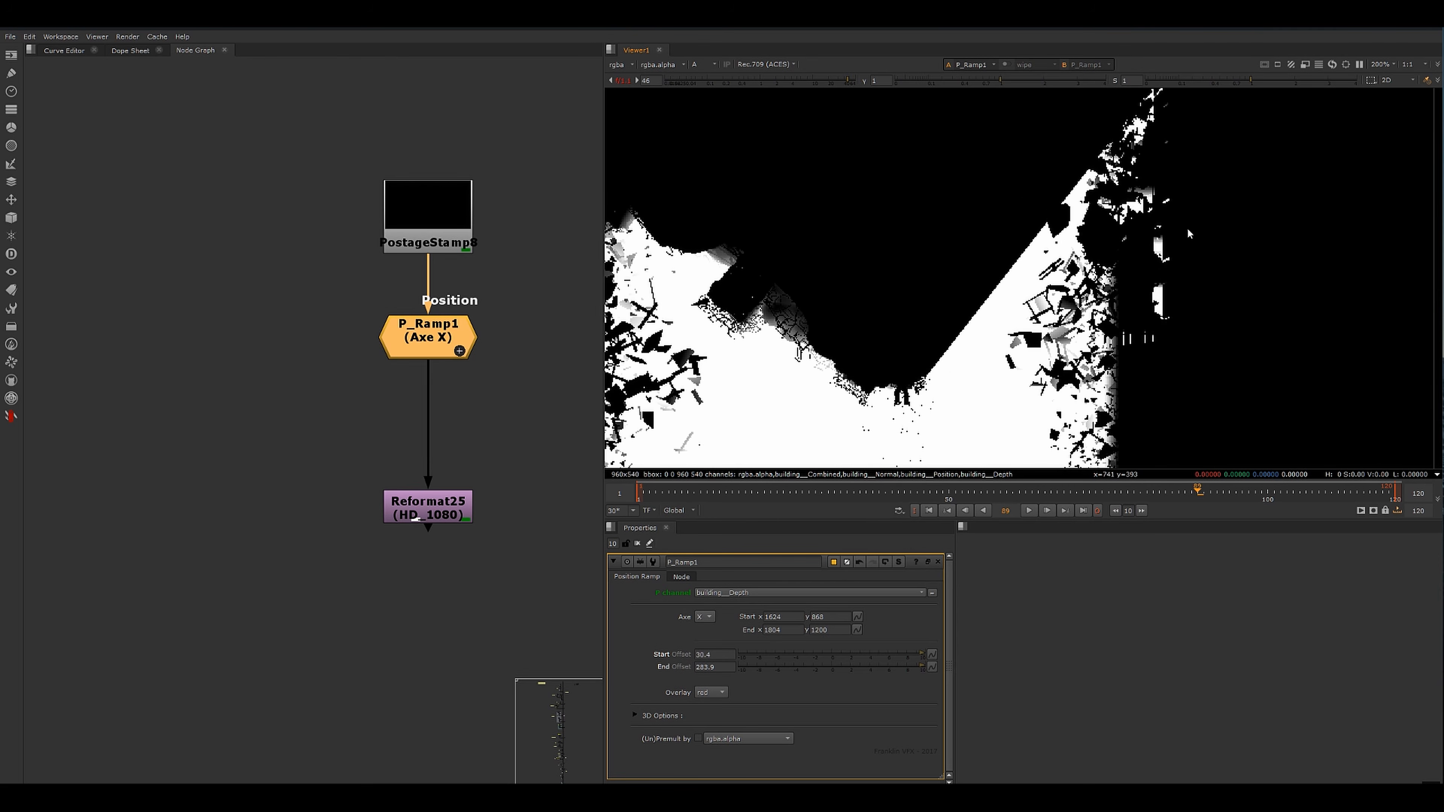
{"action": "middle_click_drag", "start_coordinate": [990, 369], "coordinate": [988, 238]}
{"action": "scroll", "coordinate": [932, 266], "scroll_direction": "down", "scroll_amount": 2}
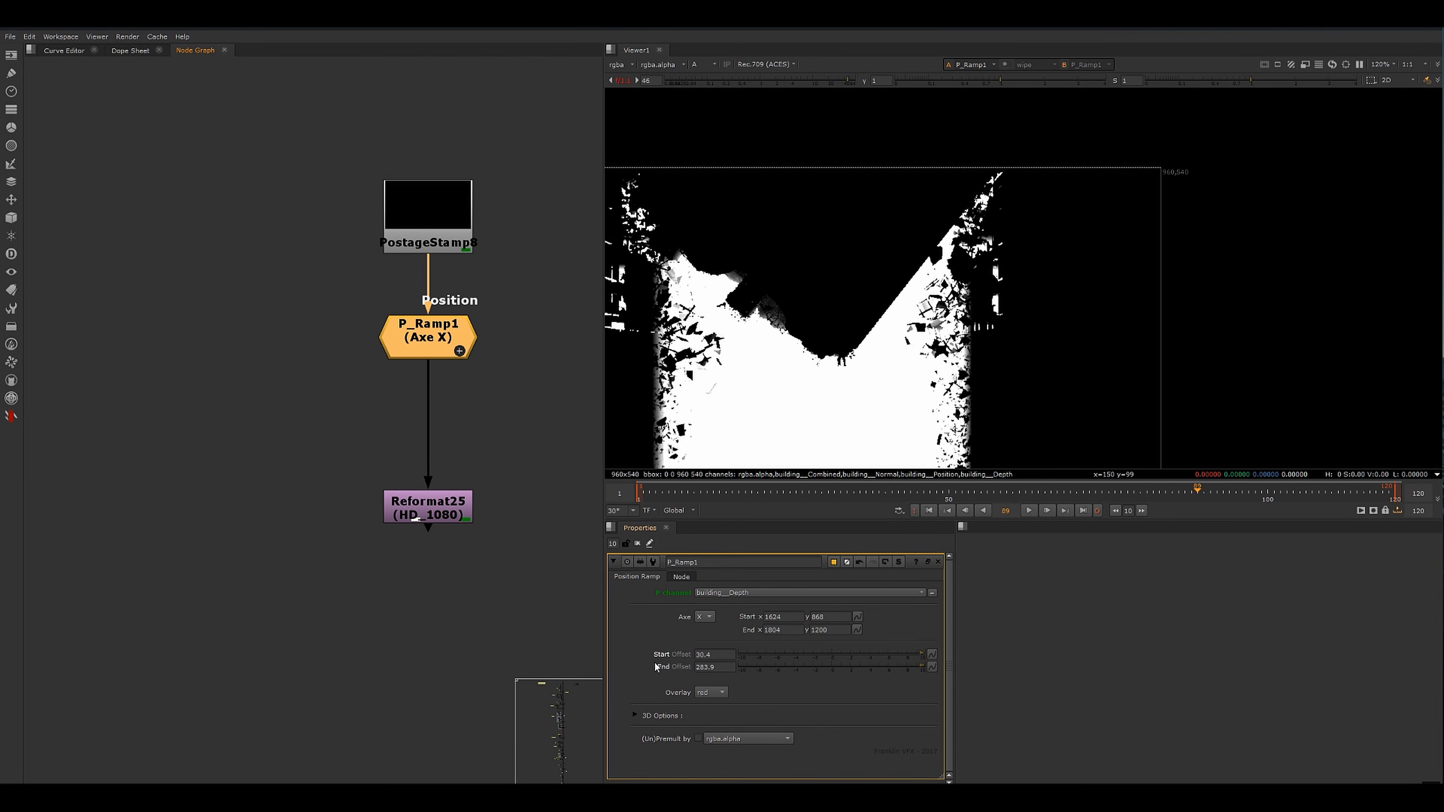
{"action": "scroll", "coordinate": [918, 349], "scroll_direction": "down", "scroll_amount": 1}
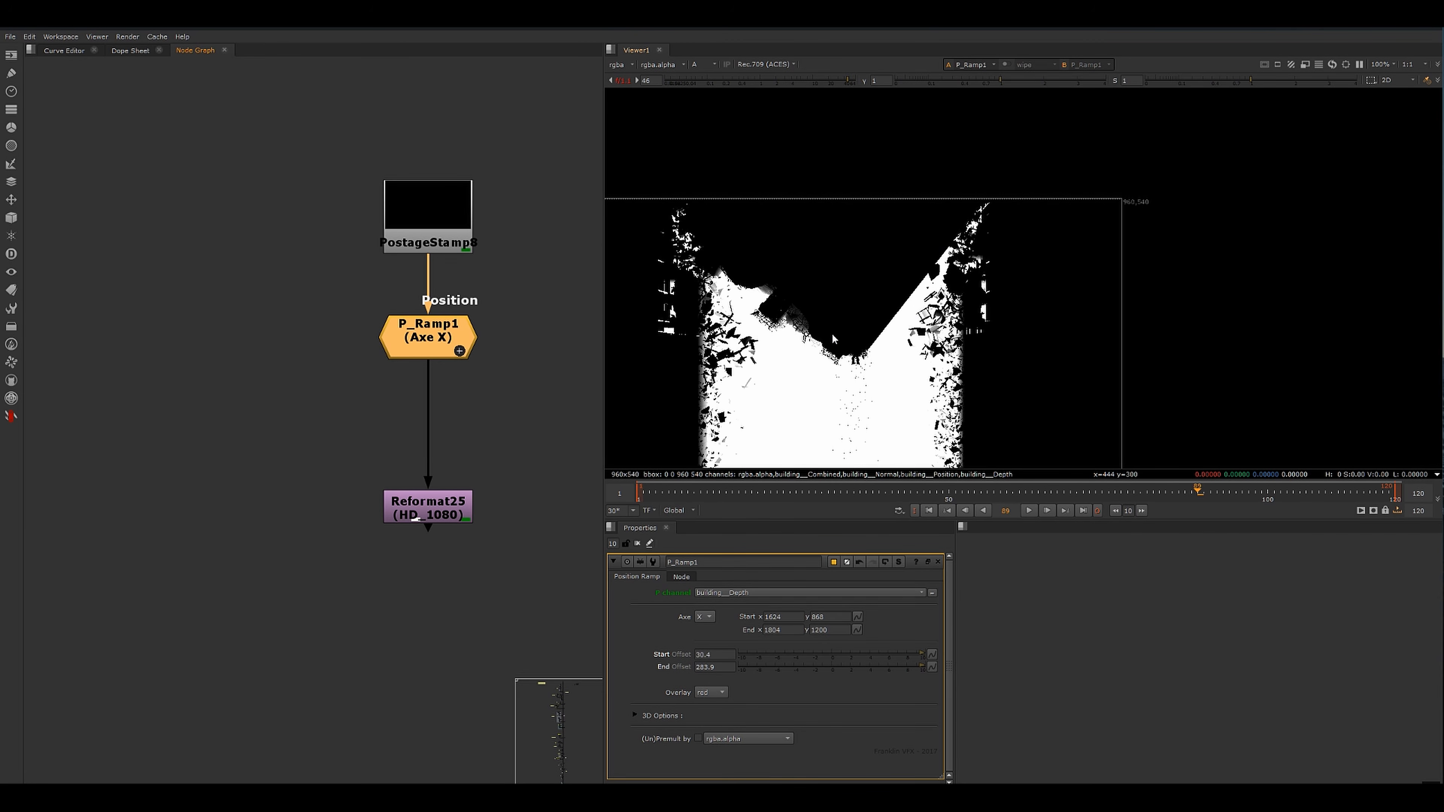
- Undo the trial changes to P_Ramp1's start and end offsets
{"action": "key", "text": "ctrl+z"}
{"action": "key", "text": "ctrl+z"}
{"action": "key", "text": "ctrl+z"}
{"action": "key", "text": "ctrl+z"}
{"action": "key", "text": "ctrl+z"}
{"action": "key", "text": "ctrl+z"}
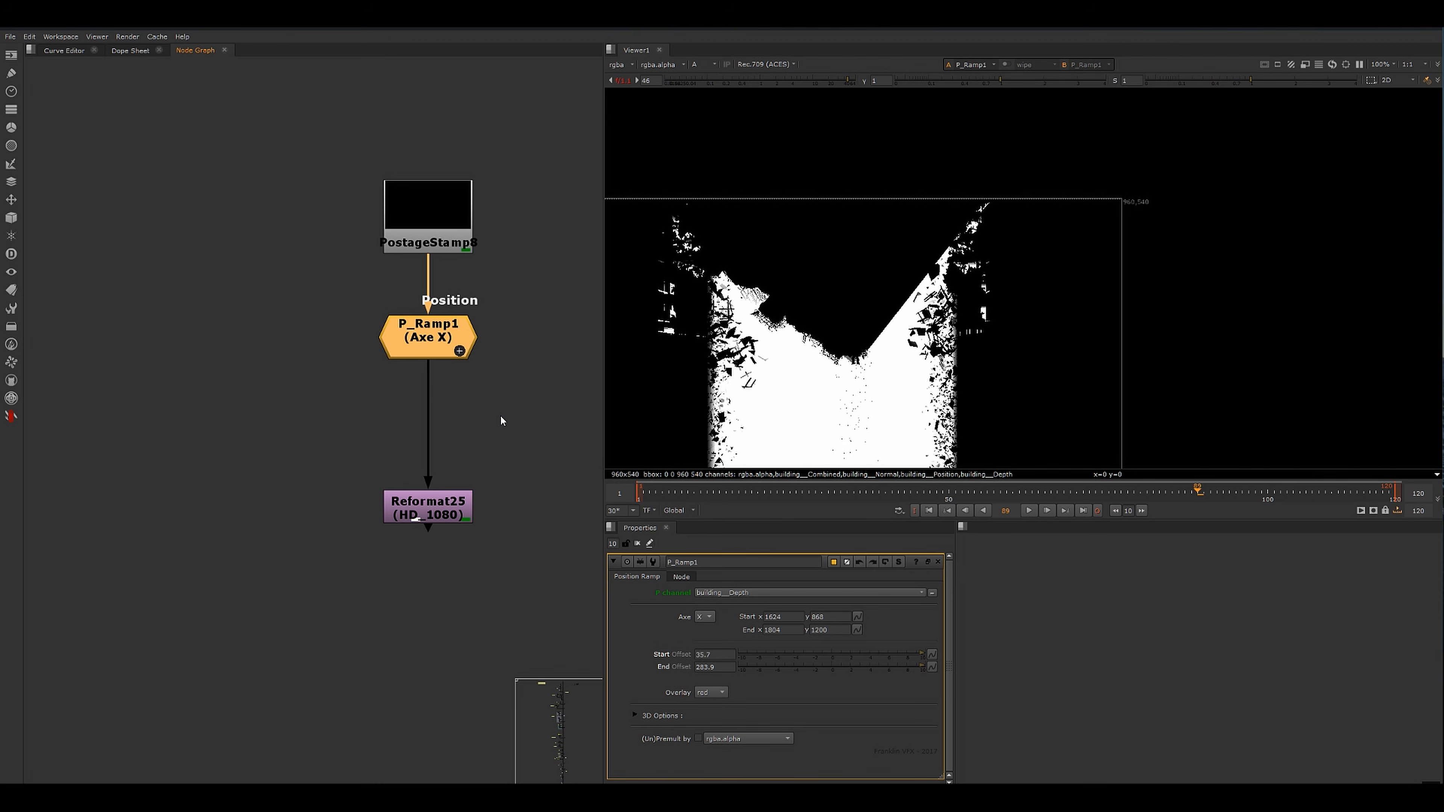
- Follow the P_Ramp1 branch down to Reformat25 and display its HD_1080 alpha matte
{"action": "scroll", "coordinate": [369, 502], "scroll_direction": "down", "scroll_amount": 4}
{"action": "middle_click_drag", "start_coordinate": [369, 501], "coordinate": [412, 497]}
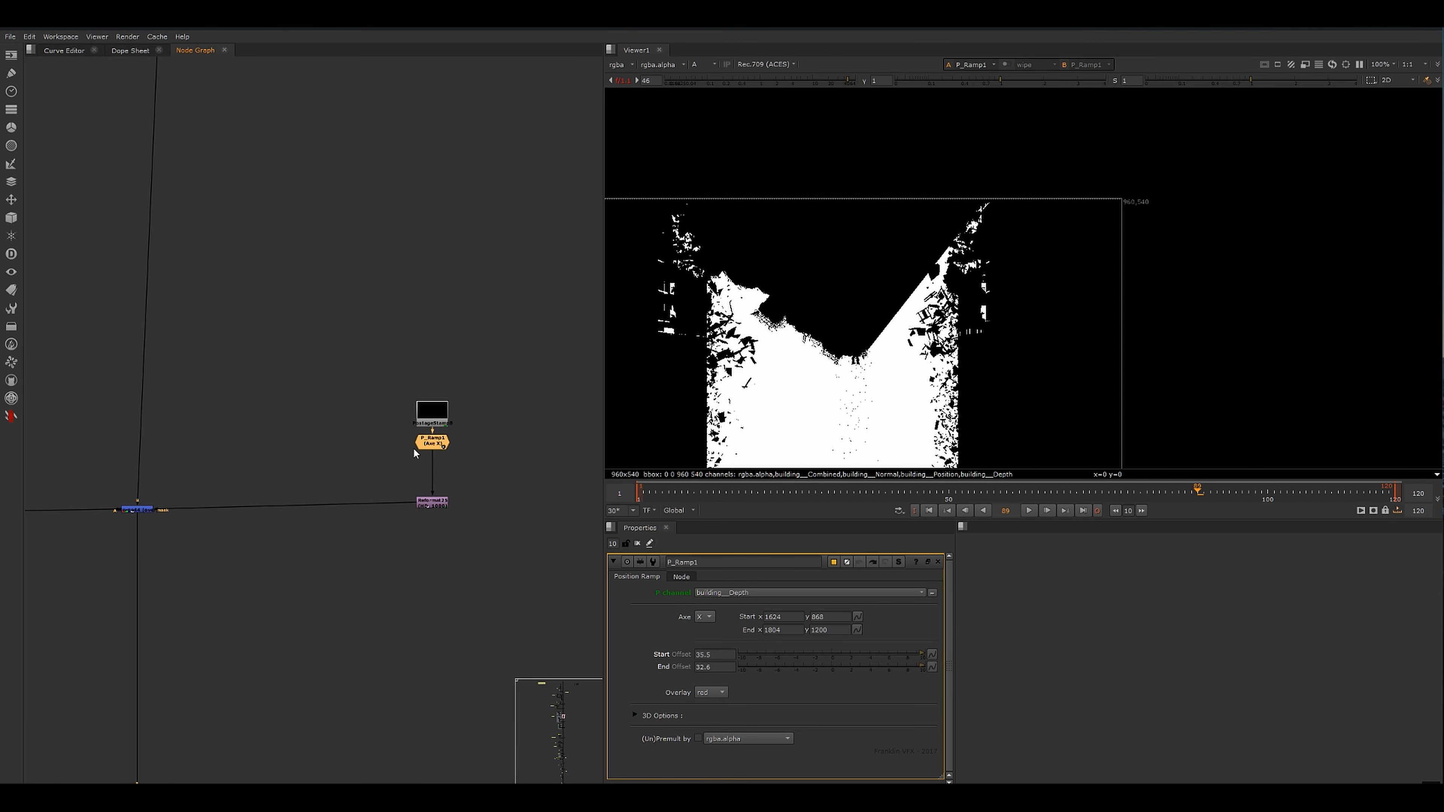
{"action": "scroll", "coordinate": [438, 405], "scroll_direction": "up", "scroll_amount": 2}
{"action": "left_click_drag", "start_coordinate": [432, 427], "coordinate": [432, 420]}
{"action": "scroll", "coordinate": [453, 555], "scroll_direction": "up", "scroll_amount": 2}
{"action": "left_click_drag", "start_coordinate": [450, 559], "coordinate": [422, 614]}
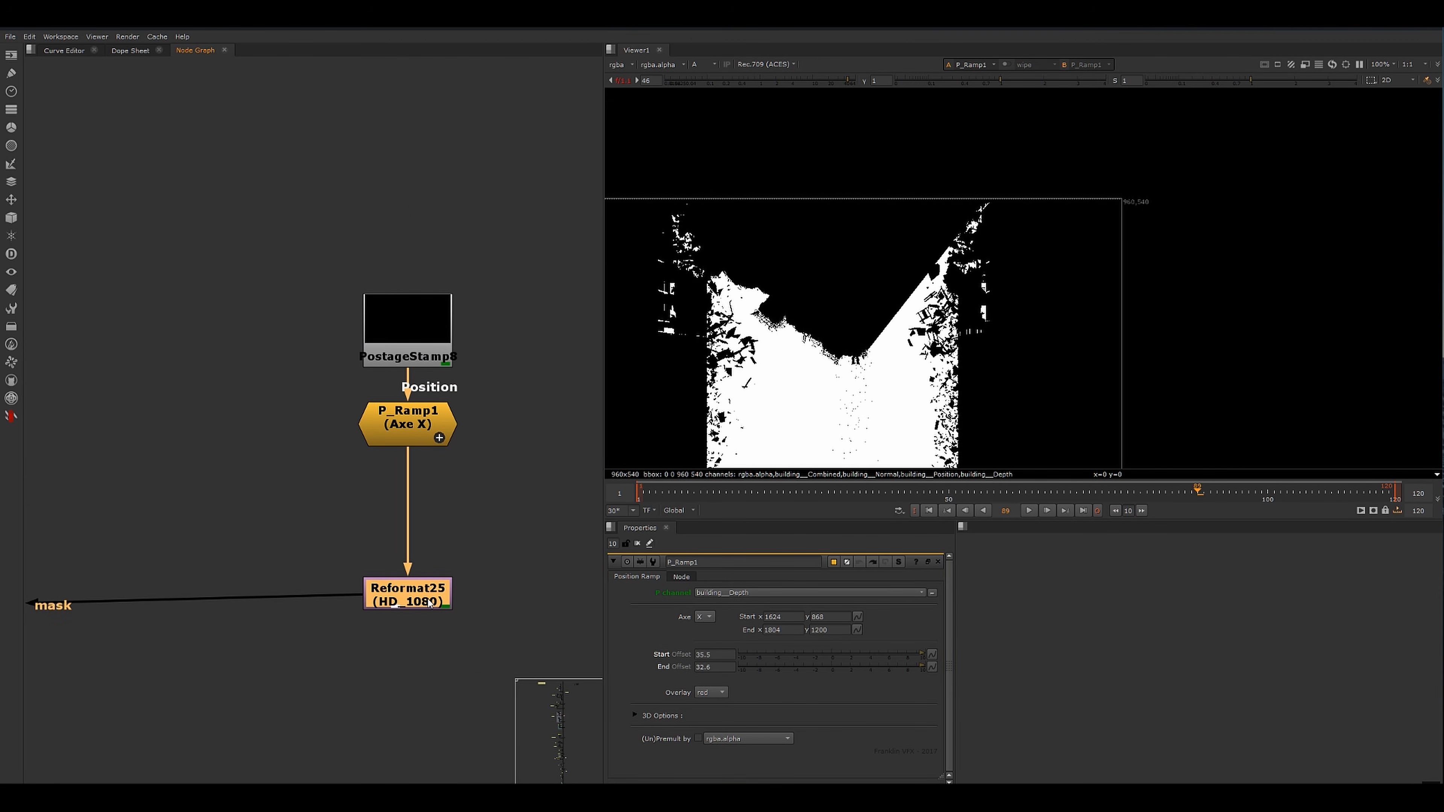
{"action": "scroll", "coordinate": [1081, 214], "scroll_direction": "down", "scroll_amount": 1}
{"action": "middle_click_drag", "start_coordinate": [1081, 214], "coordinate": [1146, 194]}
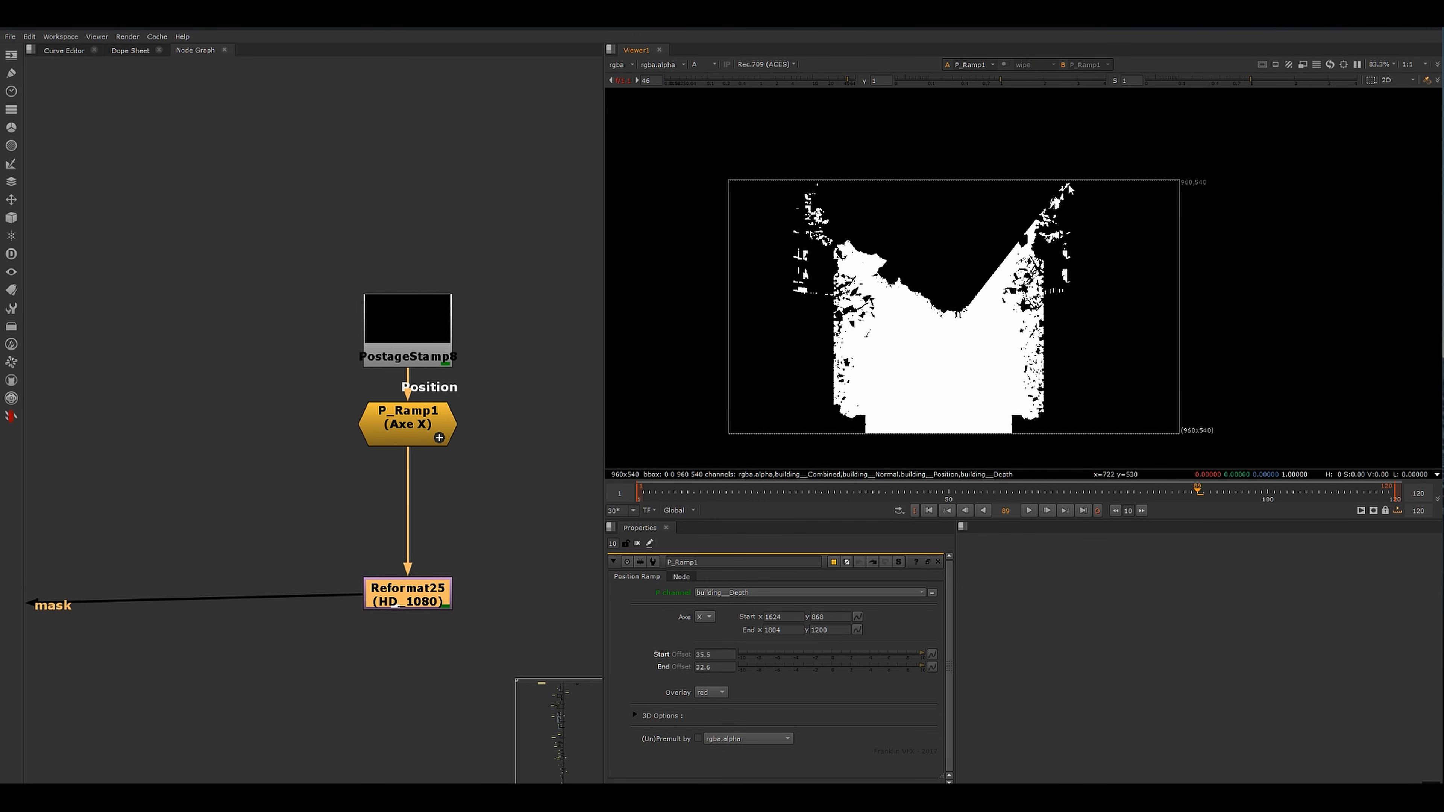
{"action": "key", "text": "1"}
{"action": "left_click", "coordinate": [360, 640]}
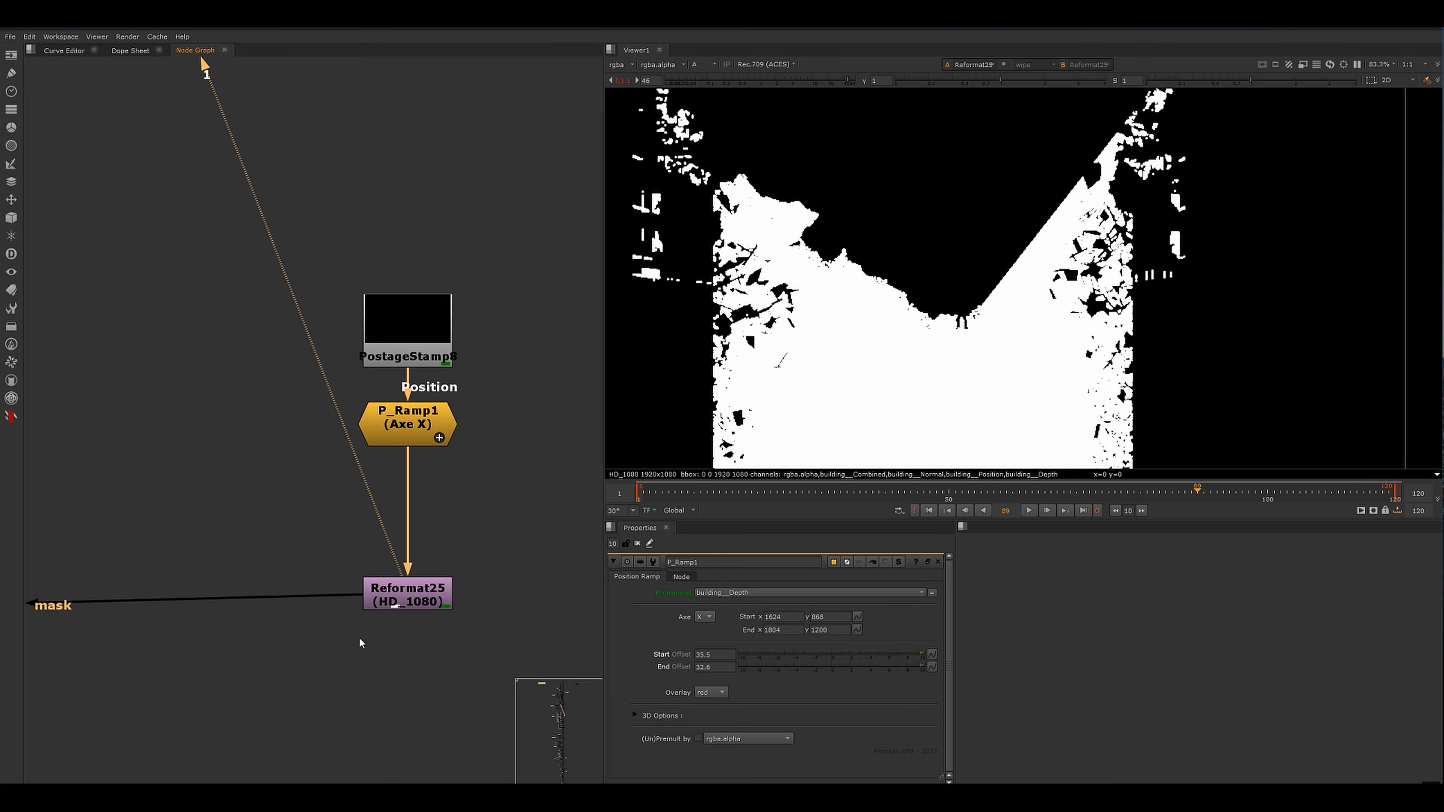
- Trace the matte to Merge44's mask input and display Merge44 in RGB with the viewer gain reset
{"action": "middle_click_drag", "start_coordinate": [360, 640], "coordinate": [421, 607]}
{"action": "scroll", "coordinate": [966, 290], "scroll_direction": "down", "scroll_amount": 5}
{"action": "scroll", "coordinate": [956, 323], "scroll_direction": "up", "scroll_amount": 1}
{"action": "middle_click_drag", "start_coordinate": [141, 643], "coordinate": [390, 599]}
{"action": "middle_click_drag", "start_coordinate": [238, 495], "coordinate": [510, 452]}
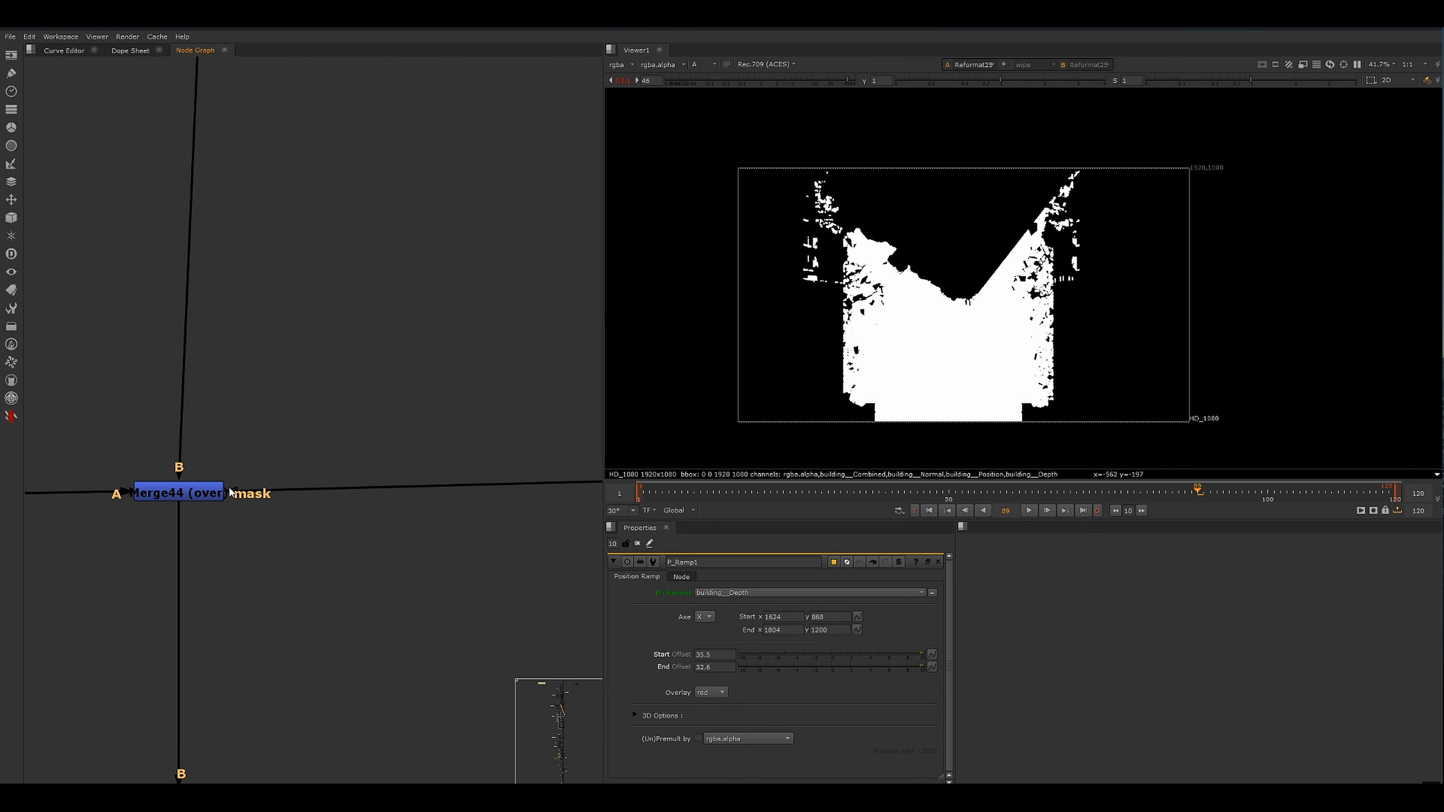
{"action": "left_click", "coordinate": [188, 493]}
{"action": "key", "text": "1"}
{"action": "left_click_drag", "start_coordinate": [296, 441], "coordinate": [39, 547]}
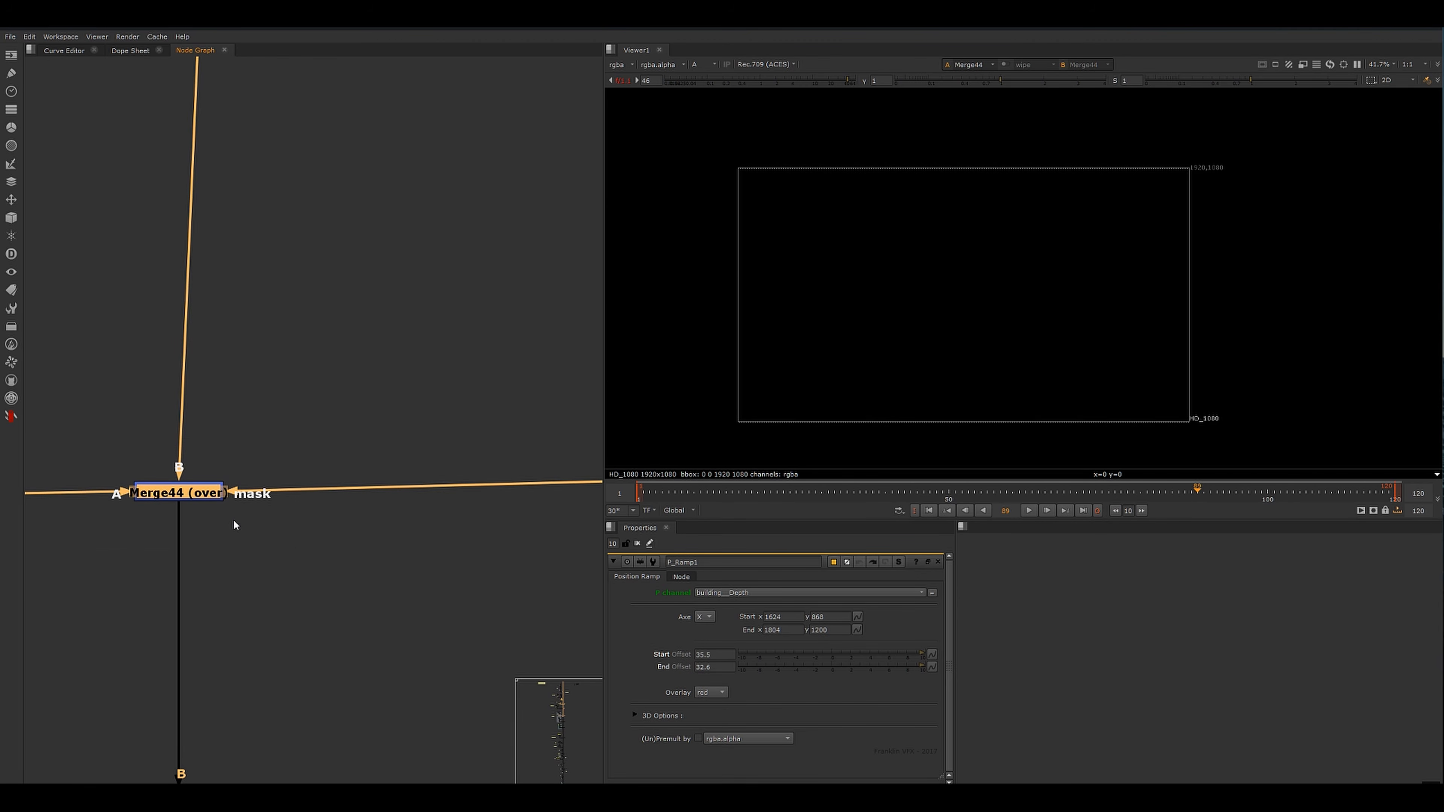
{"action": "scroll", "coordinate": [233, 519], "scroll_direction": "down", "scroll_amount": 3}
{"action": "scroll", "coordinate": [929, 230], "scroll_direction": "up", "scroll_amount": 3}
{"action": "key", "text": "a"}
{"action": "left_click", "coordinate": [621, 81]}
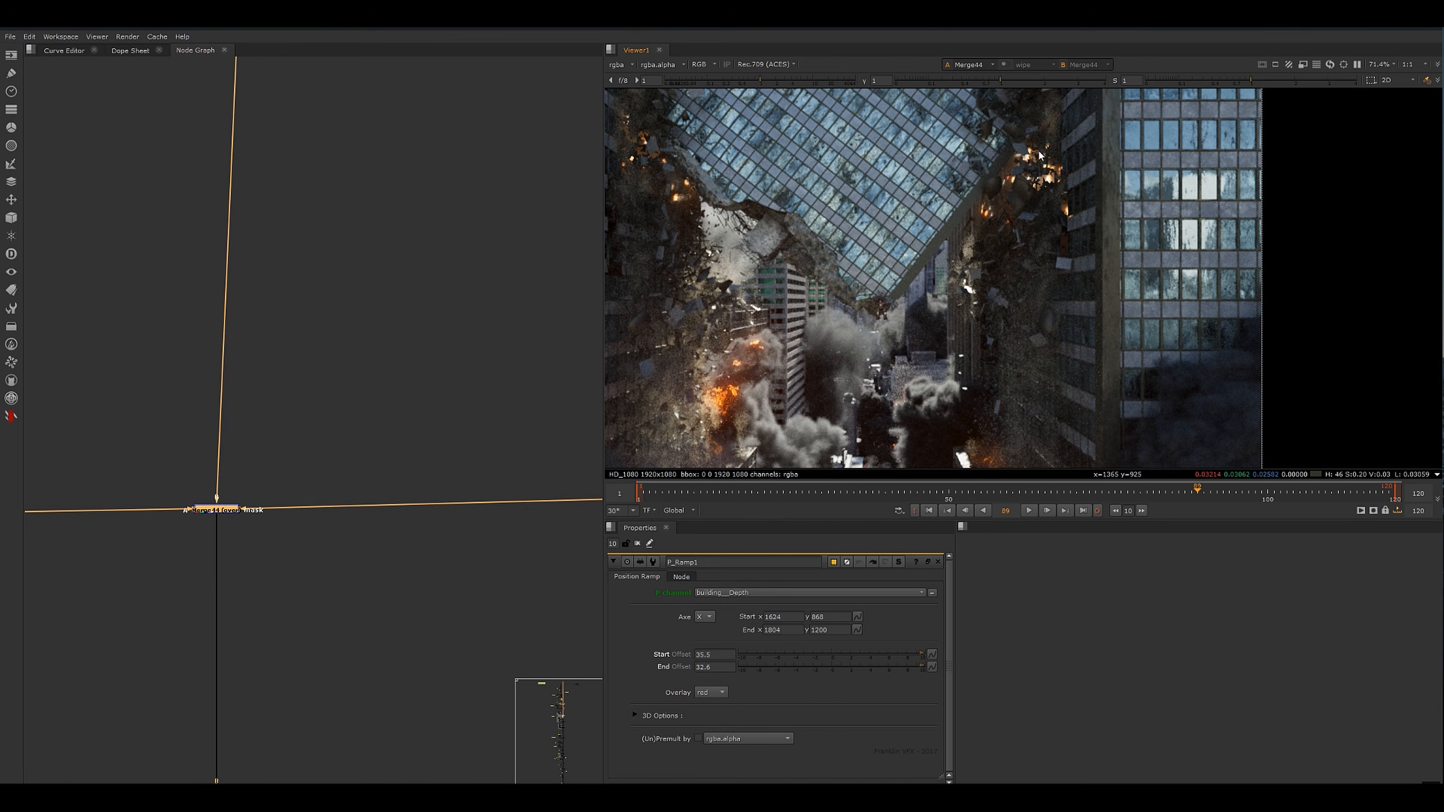
- Inspect the debris at Merge44 close up, then disable the PostageStamp8, P_Ramp1 and Reformat25 nodes feeding its mask
{"action": "scroll", "coordinate": [998, 182], "scroll_direction": "up", "scroll_amount": 8}
{"action": "scroll", "coordinate": [946, 188], "scroll_direction": "down", "scroll_amount": 2}
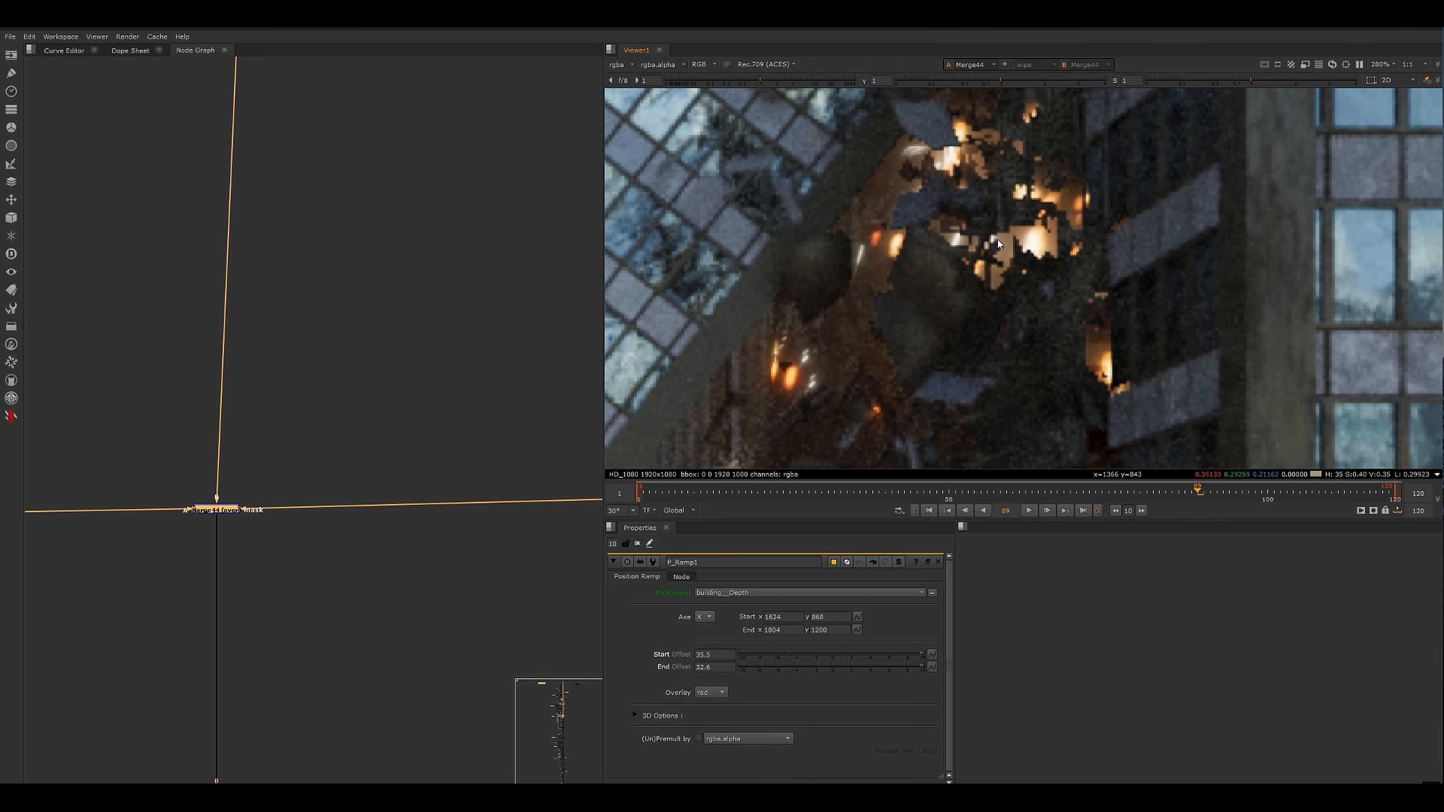
{"action": "middle_click_drag", "start_coordinate": [296, 514], "coordinate": [192, 511]}
{"action": "scroll", "coordinate": [191, 511], "scroll_direction": "down", "scroll_amount": 3}
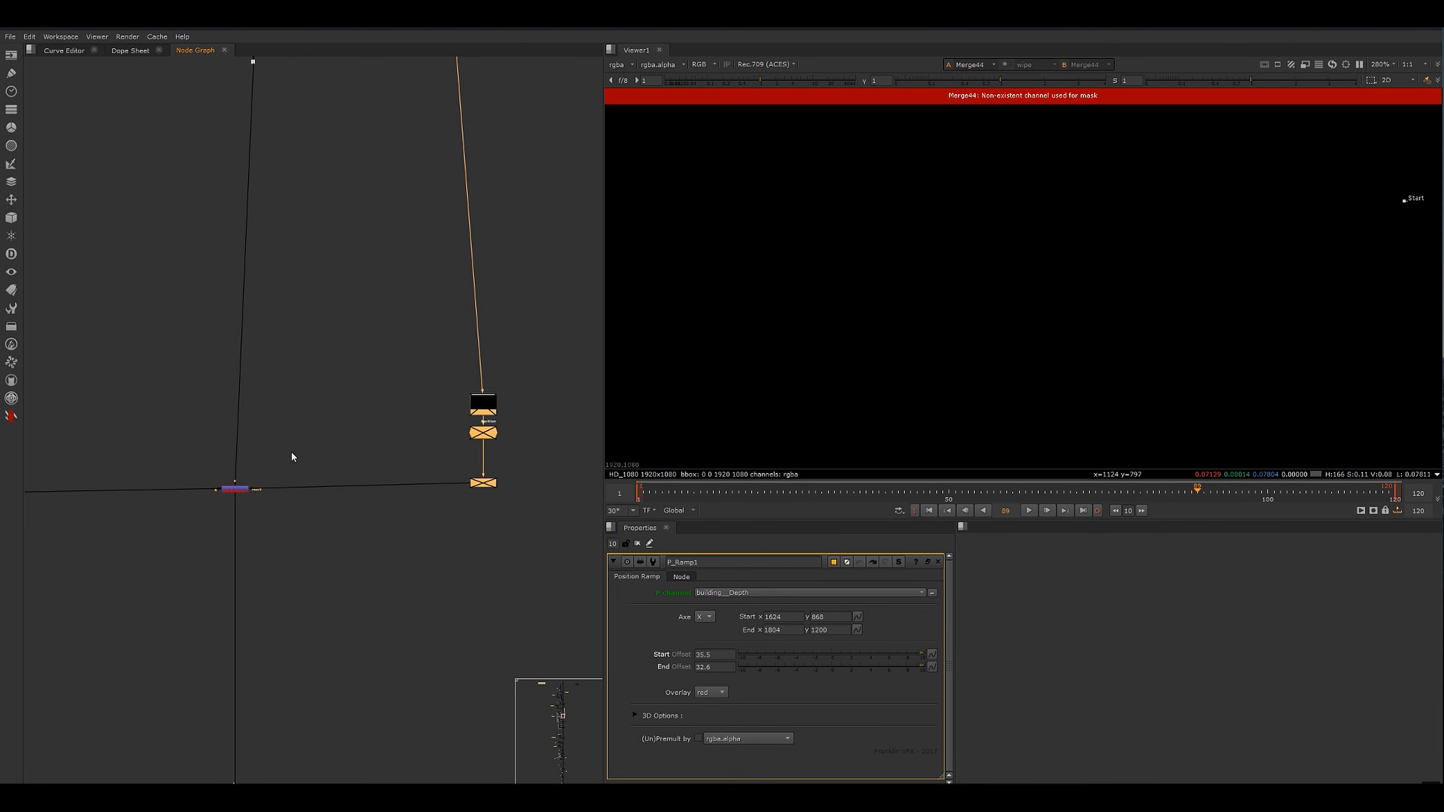
- Disconnect Merge44's mask input to view the sparks unmasked, and reconnect the mask to Reformat25
{"action": "scroll", "coordinate": [290, 493], "scroll_direction": "up", "scroll_amount": 1}
{"action": "scroll", "coordinate": [230, 491], "scroll_direction": "up", "scroll_amount": 2}
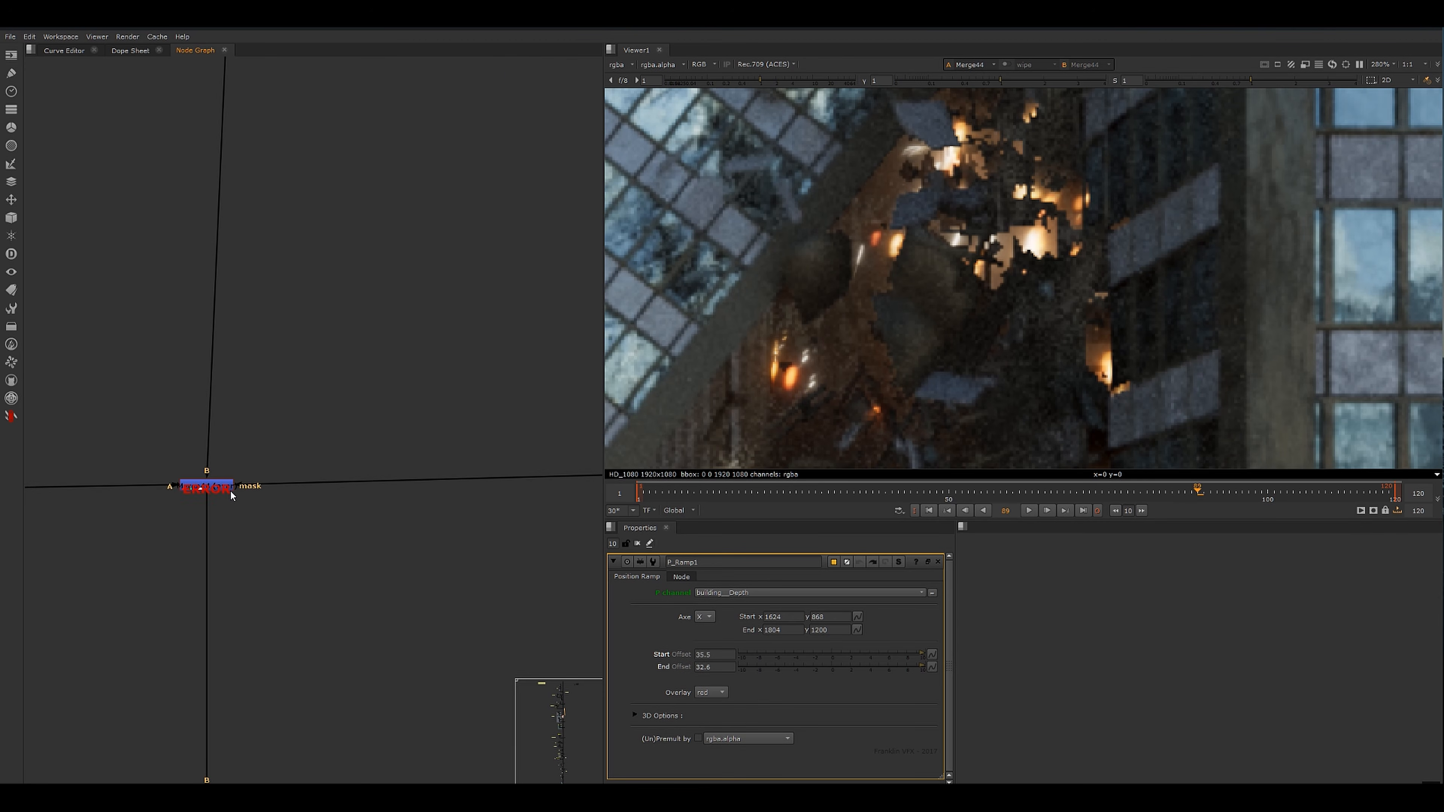
{"action": "left_click_drag", "start_coordinate": [244, 487], "coordinate": [291, 504]}
{"action": "scroll", "coordinate": [767, 314], "scroll_direction": "down", "scroll_amount": 2}
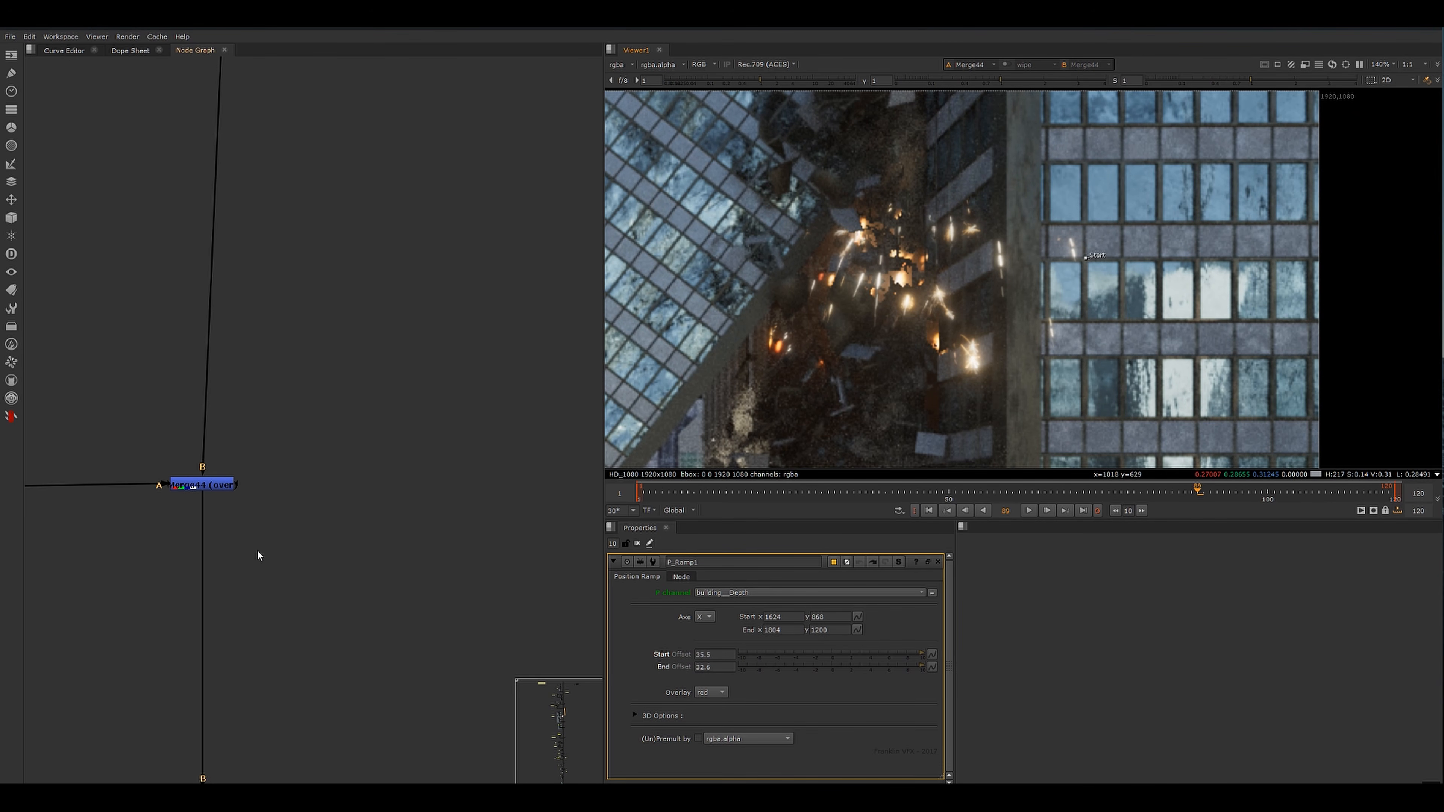
{"action": "scroll", "coordinate": [303, 541], "scroll_direction": "down", "scroll_amount": 2}
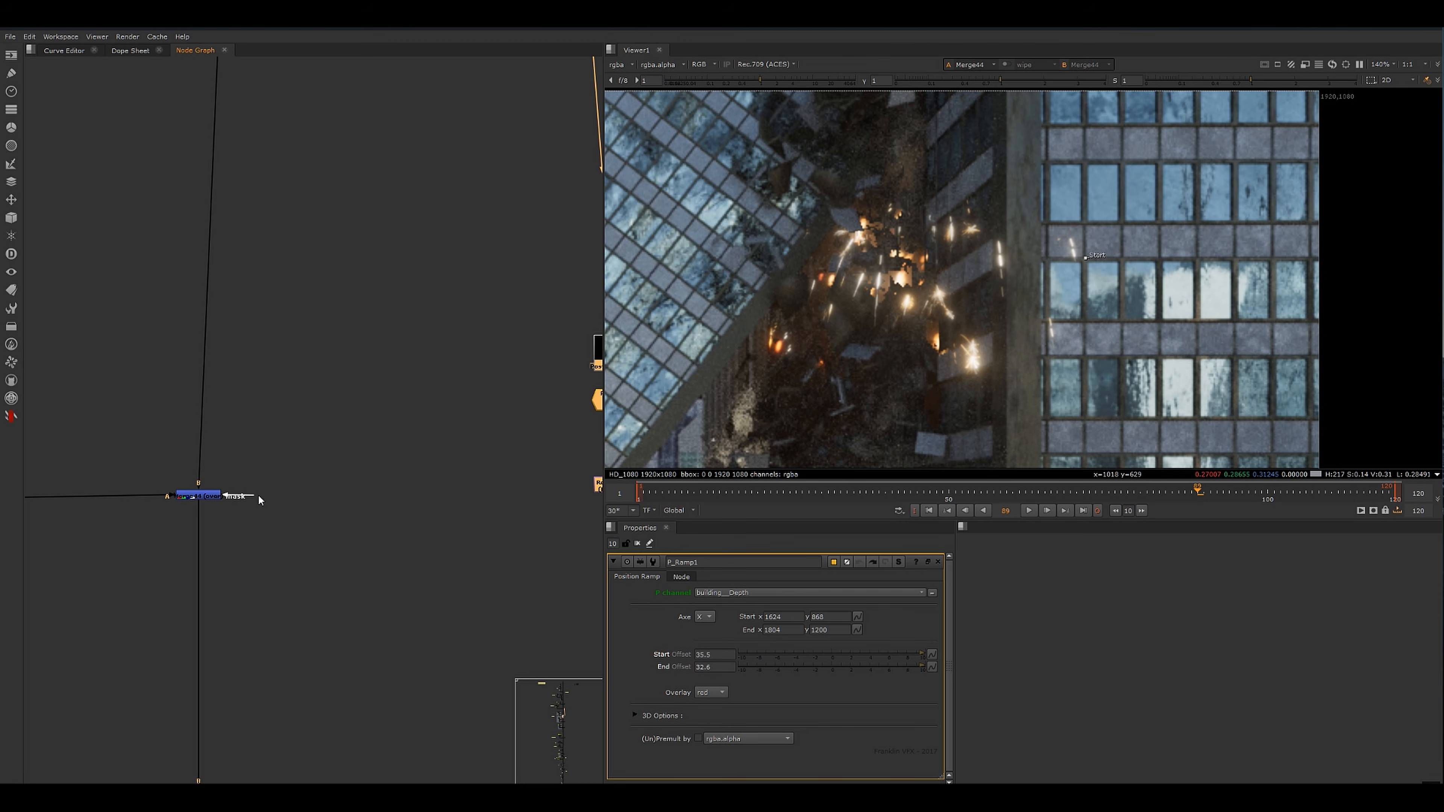
{"action": "left_click_drag", "start_coordinate": [258, 499], "coordinate": [596, 485]}
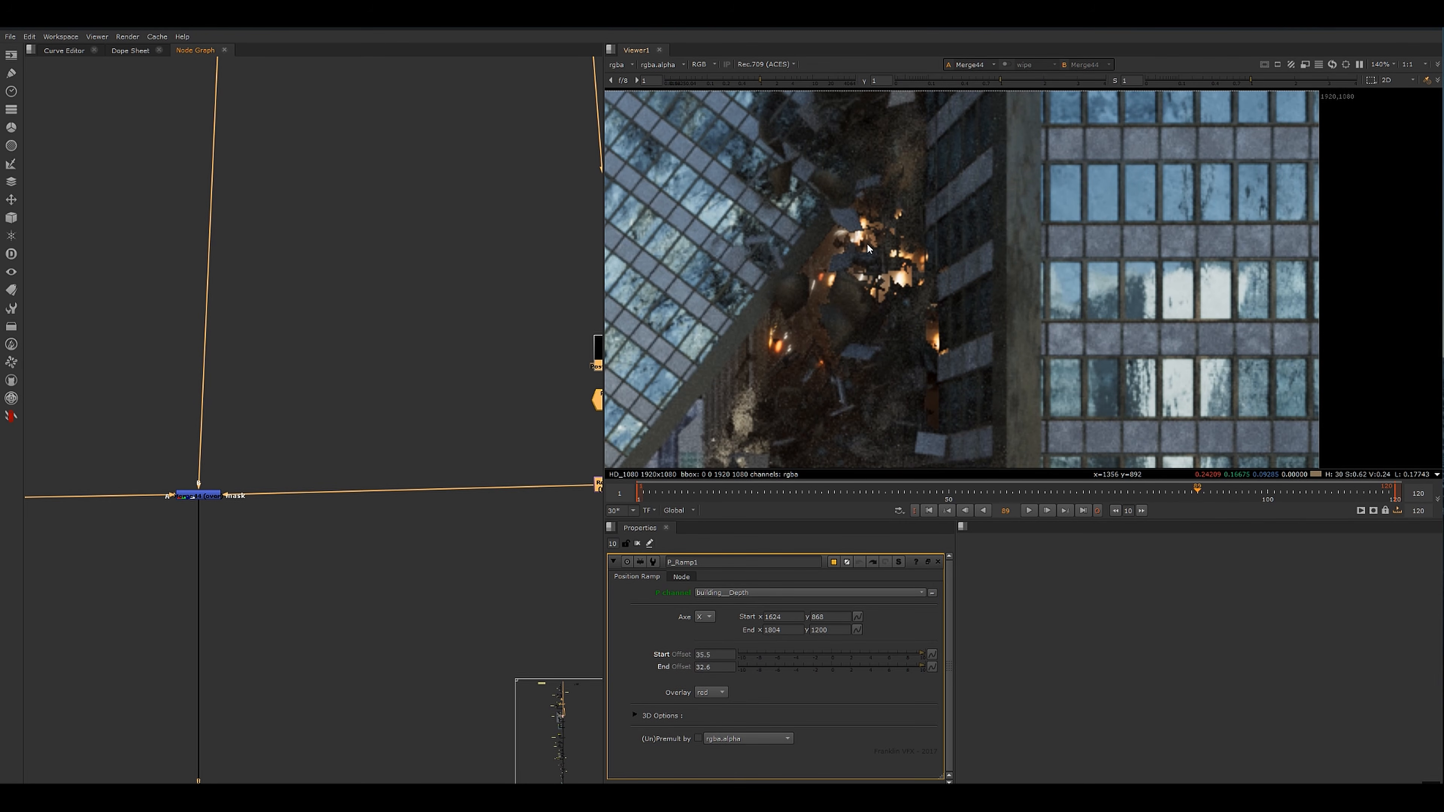
- Toggle Merge44 off and on repeatedly to compare the debris area with and without the masked sparks
{"action": "left_click", "coordinate": [211, 495]}
{"action": "key", "text": "d"}
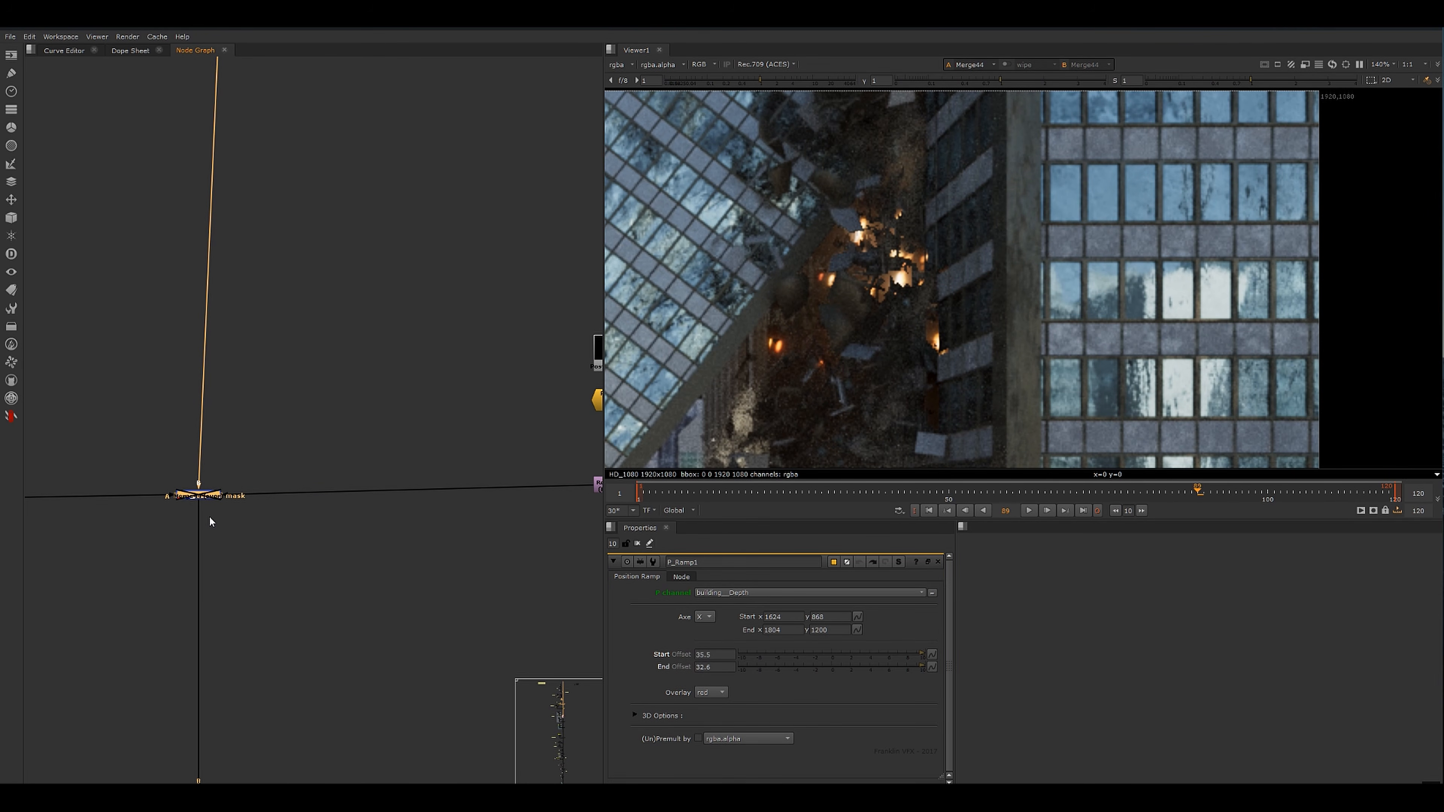
{"action": "key", "text": "d"}
{"action": "key", "text": "d"}
{"action": "key", "text": "d"}
{"action": "scroll", "coordinate": [855, 215], "scroll_direction": "up", "scroll_amount": 1}
{"action": "scroll", "coordinate": [841, 237], "scroll_direction": "up", "scroll_amount": 1}
{"action": "key", "text": "d"}
{"action": "key", "text": "d"}
{"action": "middle_click_drag", "start_coordinate": [849, 279], "coordinate": [928, 210]}
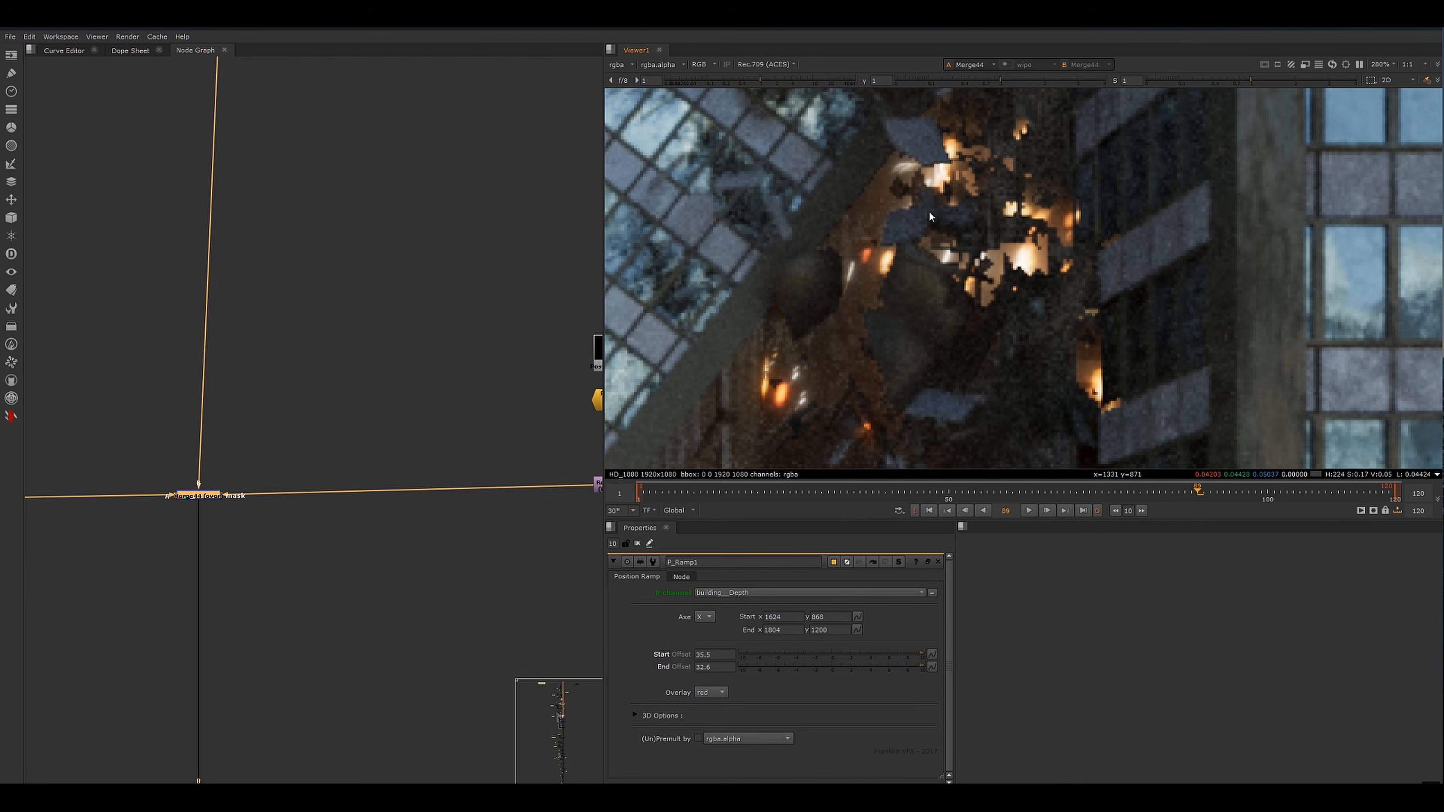
{"action": "key", "text": "d"}
{"action": "key", "text": "d"}
- Examine Merge44's sparks close up among the falling debris on both sides of the building and in the full frame
{"action": "scroll", "coordinate": [1011, 284], "scroll_direction": "down", "scroll_amount": 3}
{"action": "scroll", "coordinate": [1036, 267], "scroll_direction": "up", "scroll_amount": 3}
{"action": "scroll", "coordinate": [1036, 266], "scroll_direction": "up", "scroll_amount": 2}
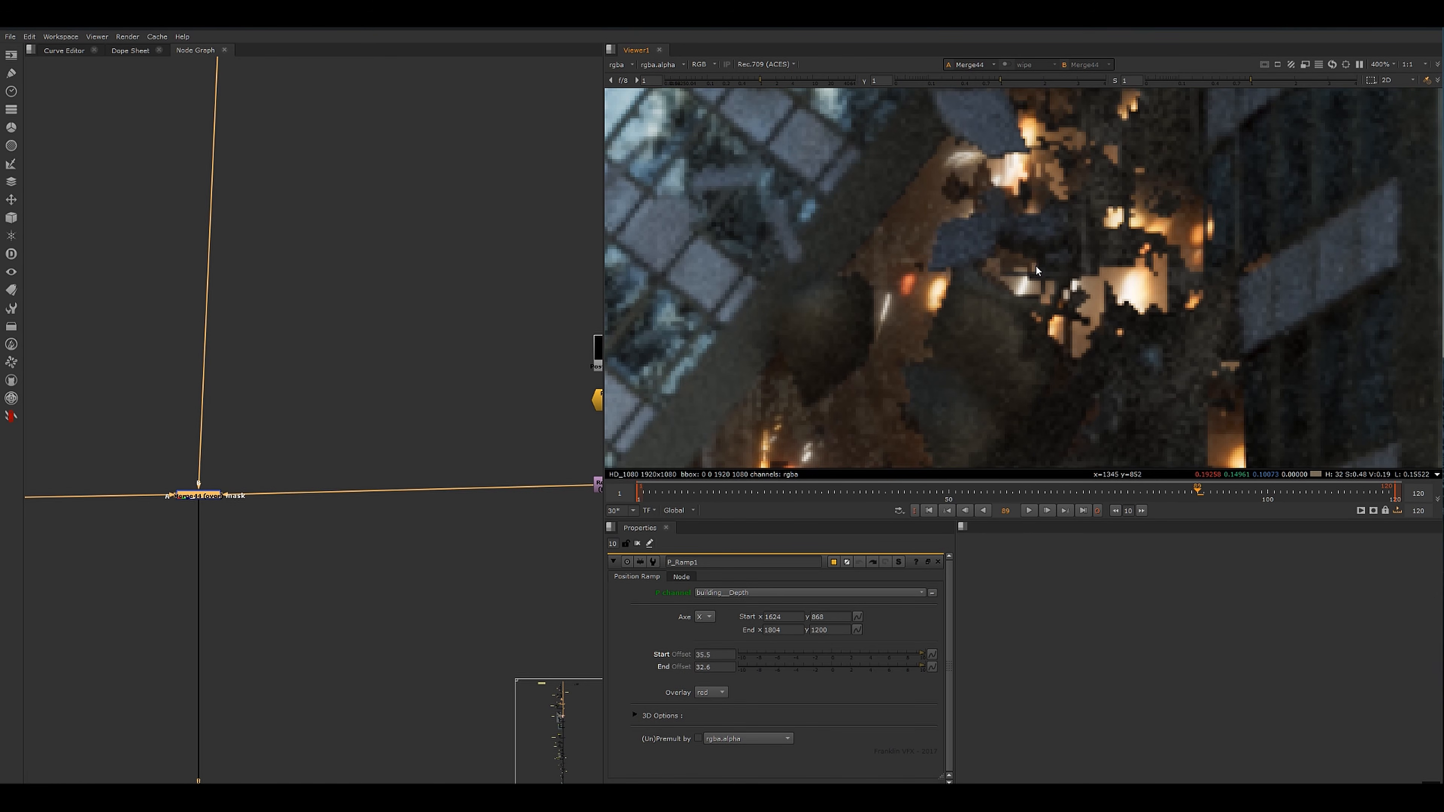
{"action": "scroll", "coordinate": [1036, 267], "scroll_direction": "down", "scroll_amount": 3}
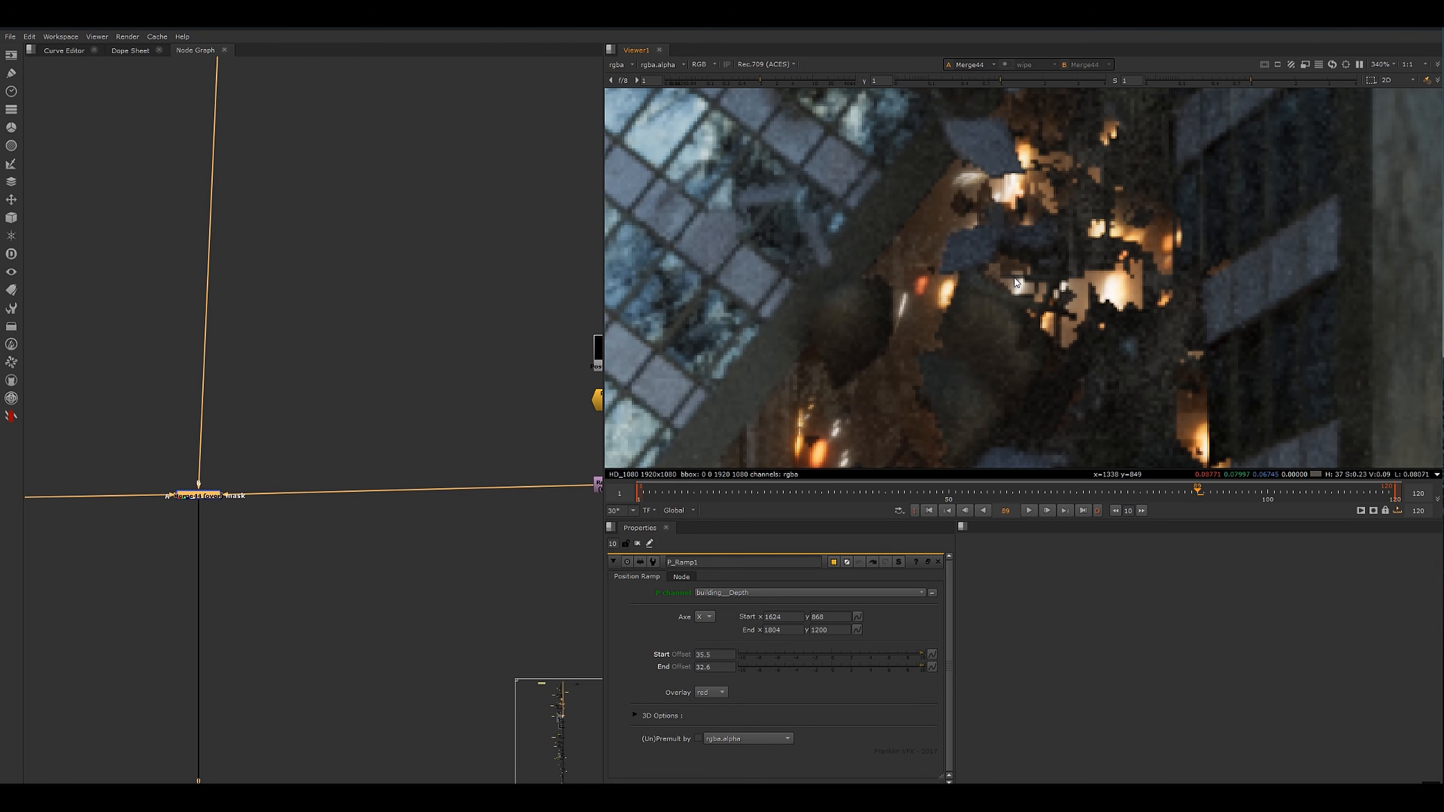
{"action": "scroll", "coordinate": [327, 437], "scroll_direction": "down", "scroll_amount": 1}
{"action": "middle_click_drag", "start_coordinate": [327, 437], "coordinate": [395, 422]}
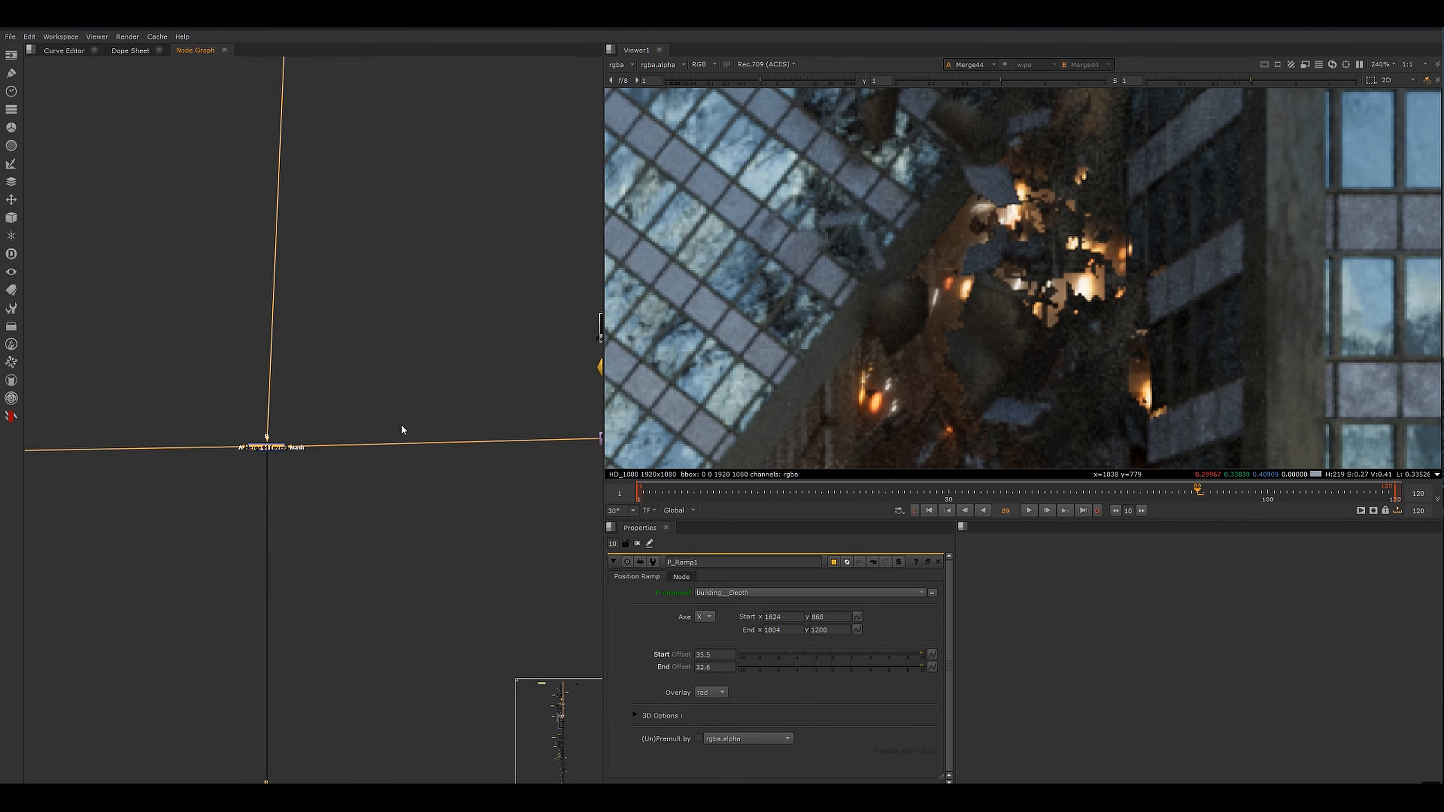
{"action": "scroll", "coordinate": [415, 504], "scroll_direction": "down", "scroll_amount": 1}
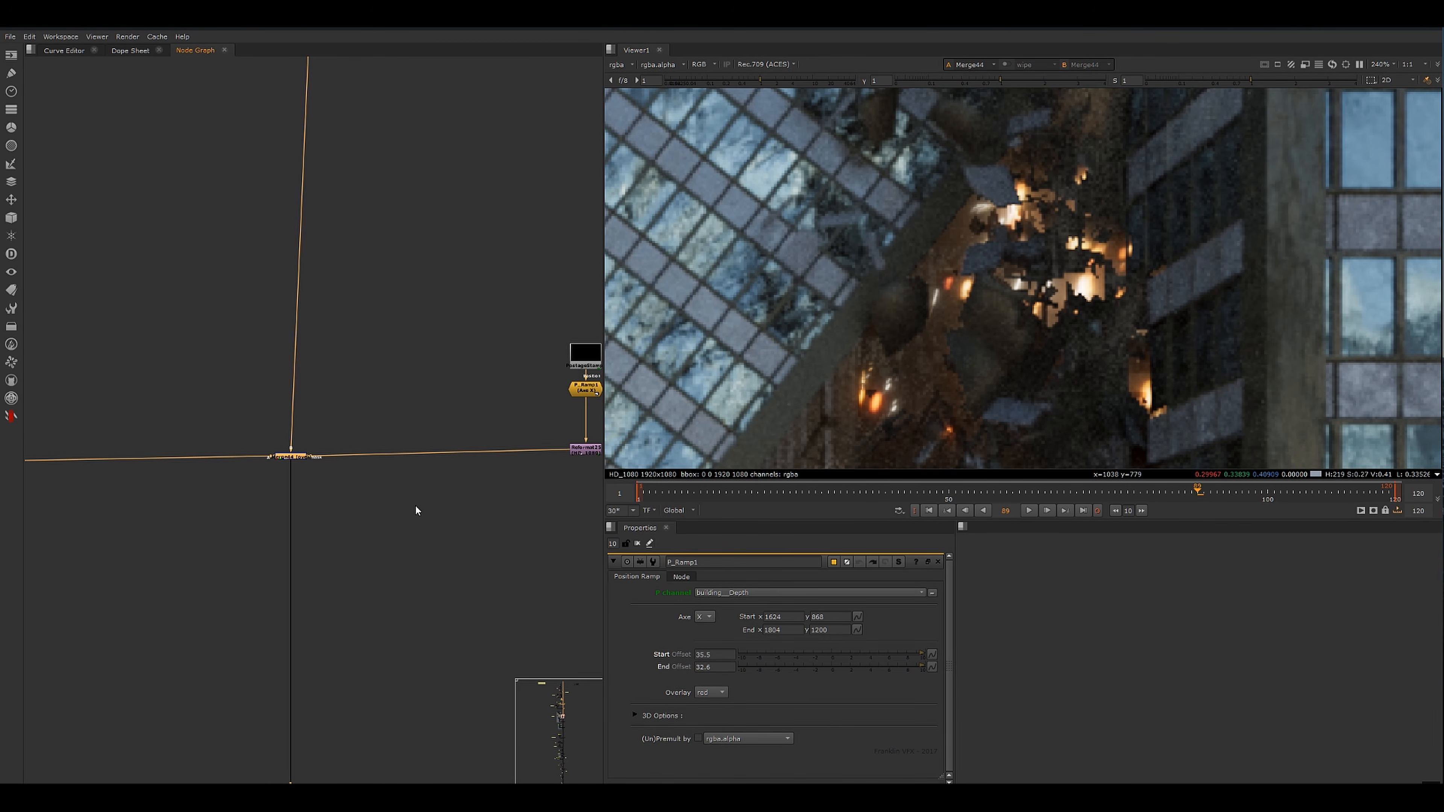
{"action": "middle_click_drag", "start_coordinate": [294, 503], "coordinate": [348, 499]}
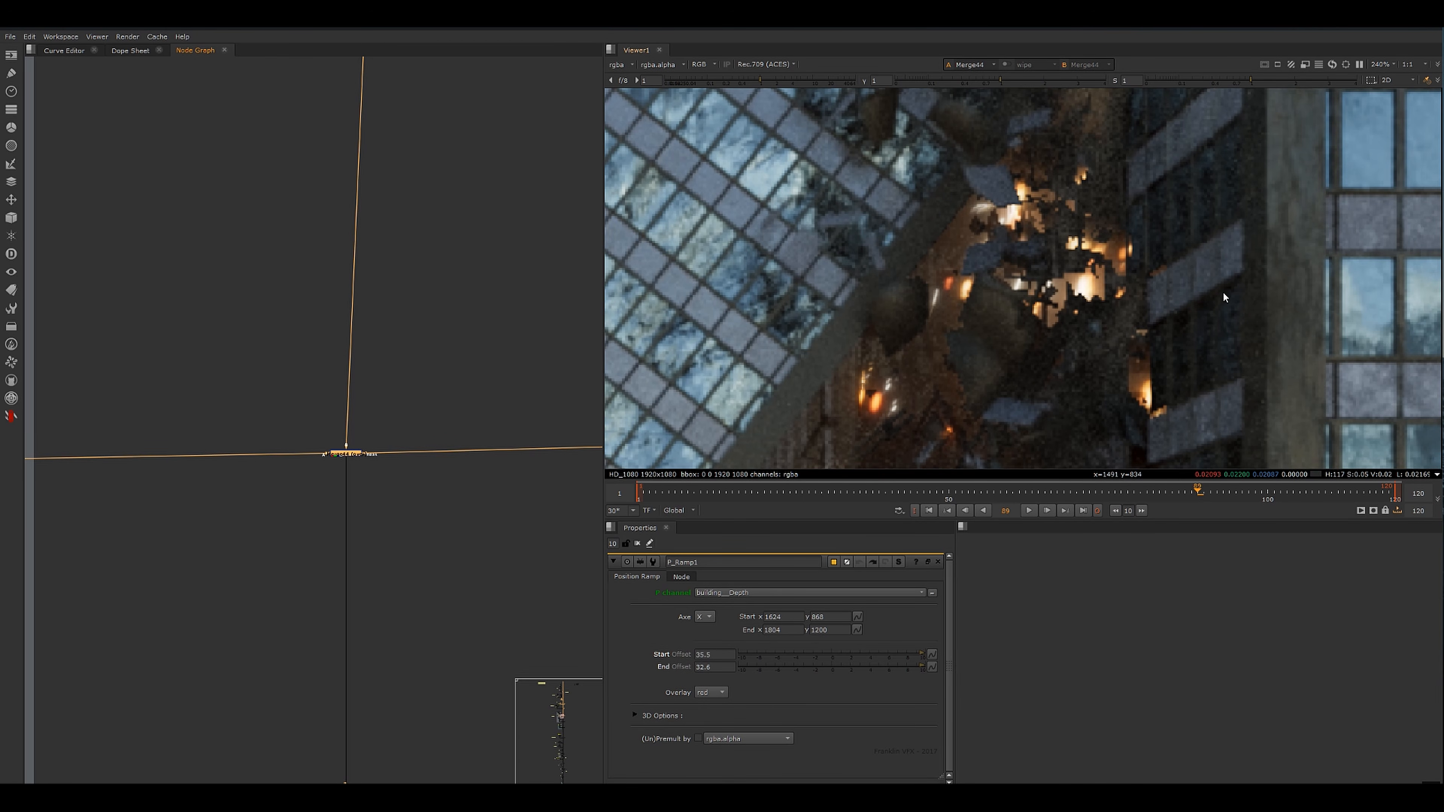
{"action": "scroll", "coordinate": [1223, 291], "scroll_direction": "down", "scroll_amount": 4}
{"action": "scroll", "coordinate": [1099, 229], "scroll_direction": "up", "scroll_amount": 4}
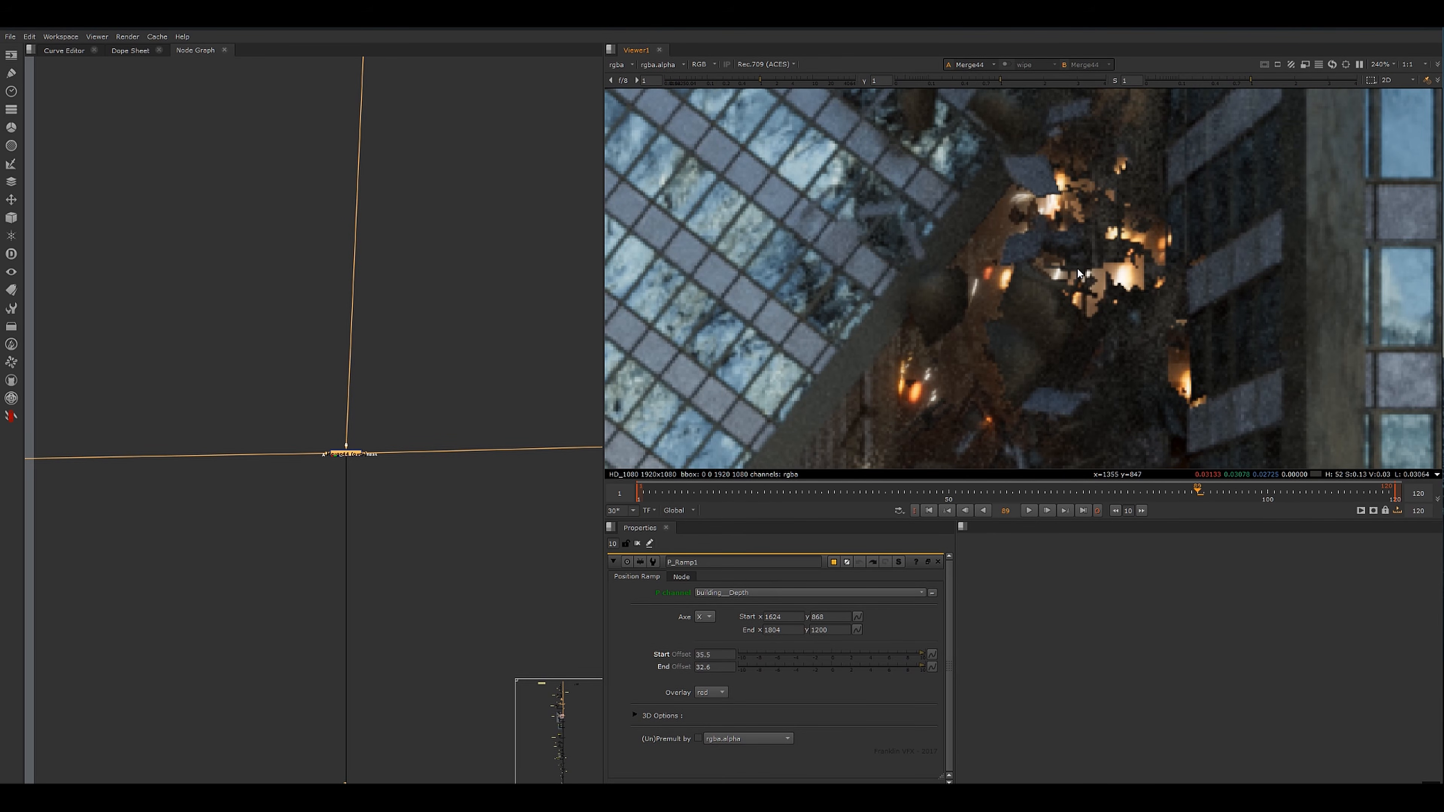
{"action": "scroll", "coordinate": [1053, 319], "scroll_direction": "down", "scroll_amount": 5}
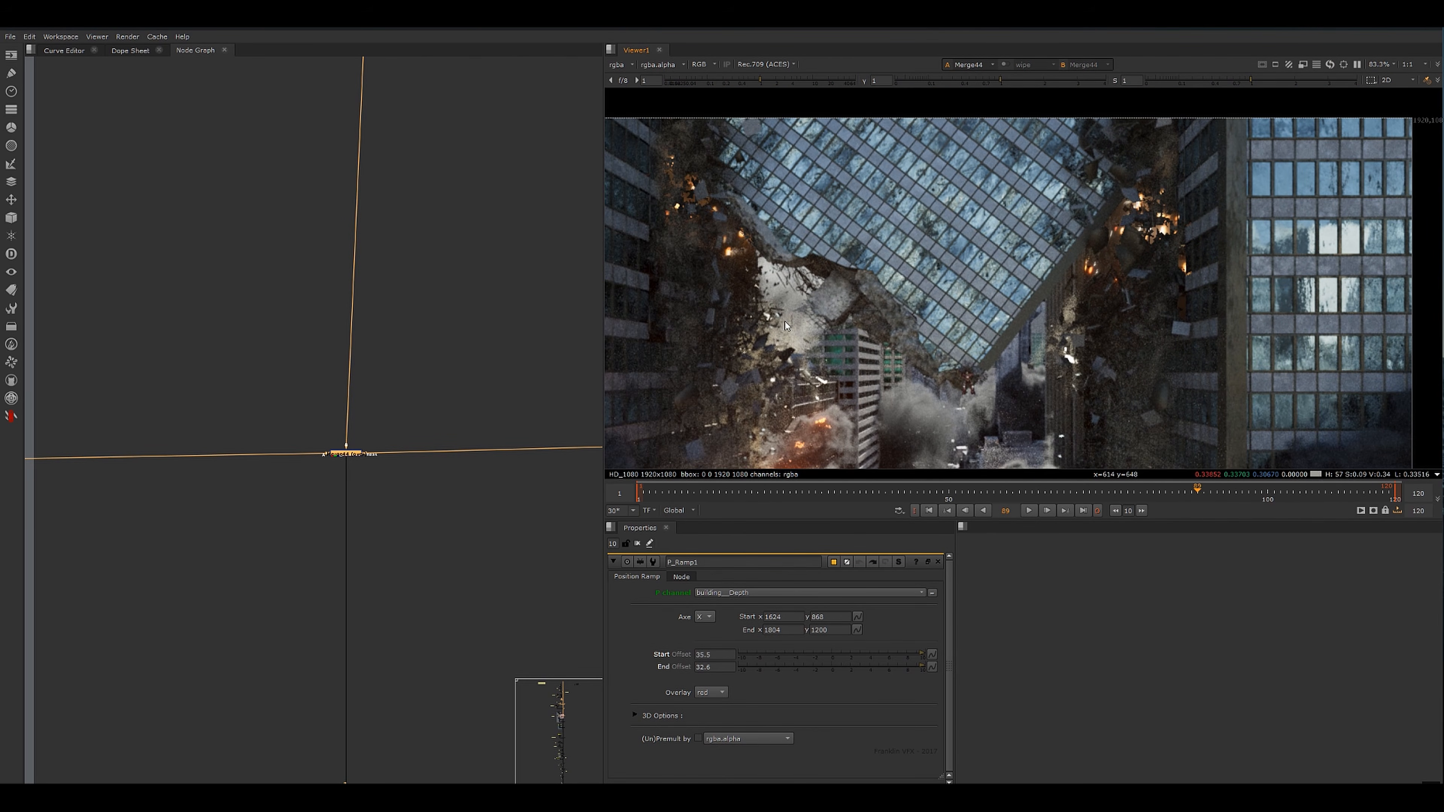
{"action": "scroll", "coordinate": [702, 228], "scroll_direction": "up", "scroll_amount": 4}
{"action": "scroll", "coordinate": [801, 295], "scroll_direction": "down", "scroll_amount": 2}
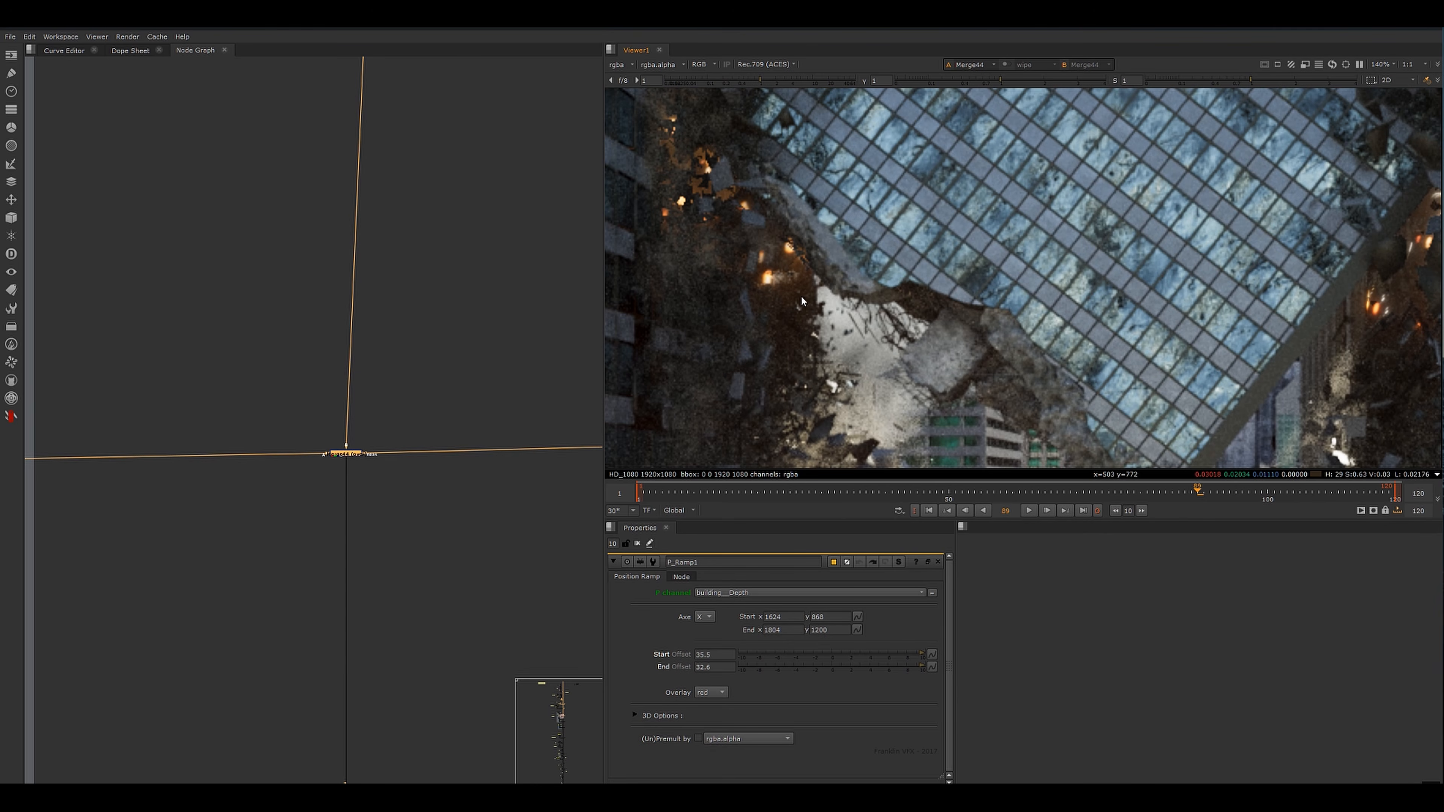
{"action": "scroll", "coordinate": [944, 296], "scroll_direction": "down", "scroll_amount": 1}
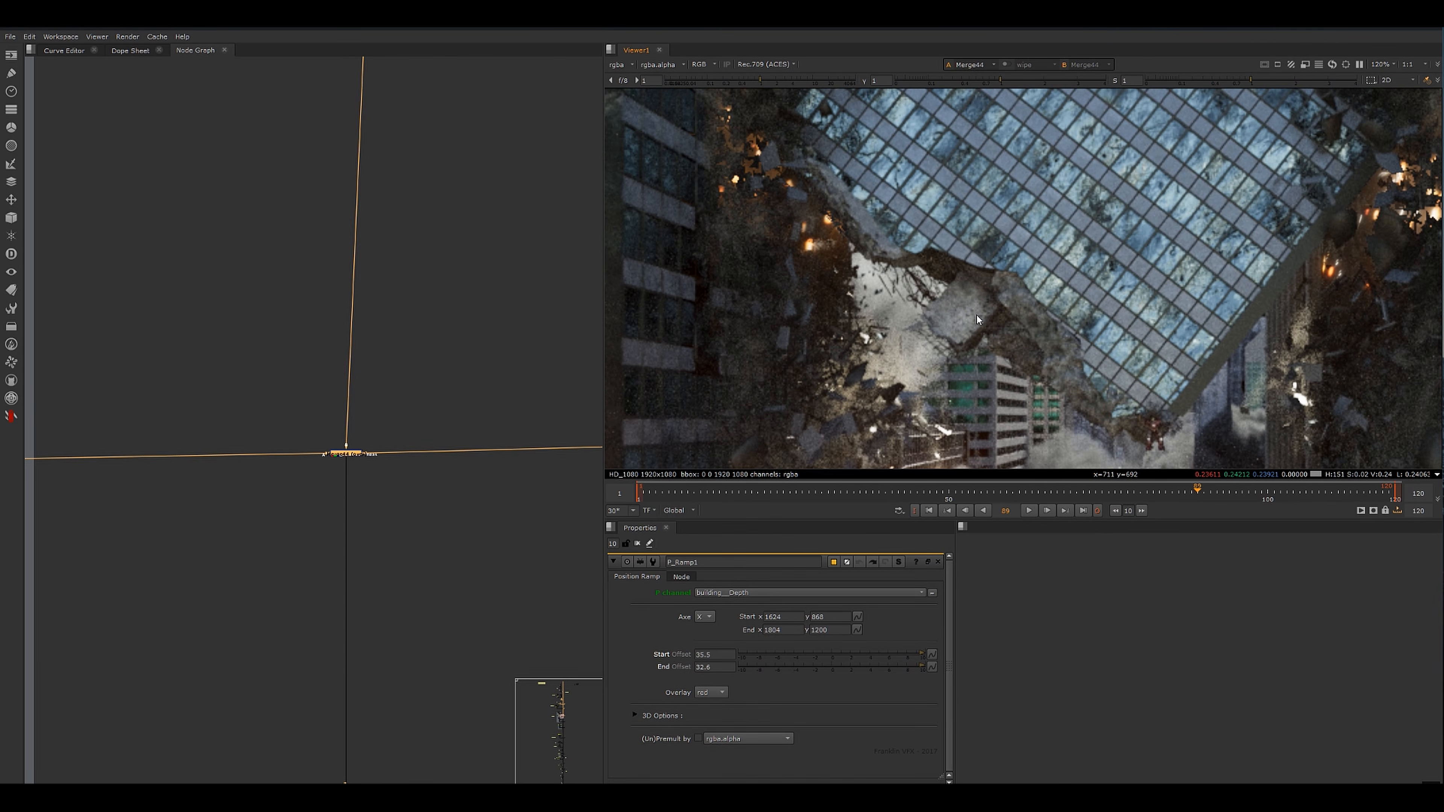
{"action": "scroll", "coordinate": [1239, 293], "scroll_direction": "down", "scroll_amount": 4}
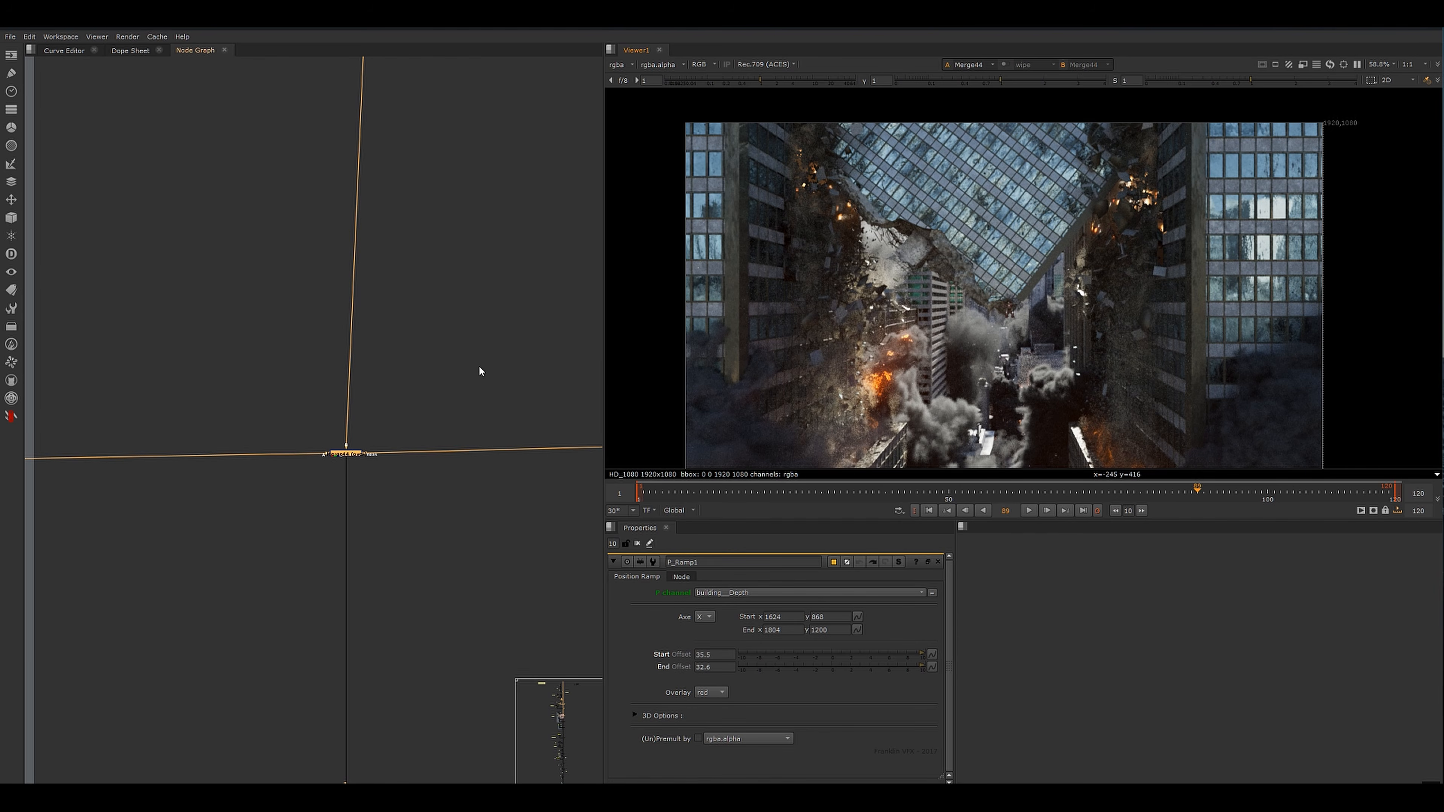
- Find the lower retimed spark branch in the grey group, display its Retime2 node and scrub to frame 91
{"action": "scroll", "coordinate": [371, 472], "scroll_direction": "down", "scroll_amount": 6}
{"action": "scroll", "coordinate": [390, 422], "scroll_direction": "up", "scroll_amount": 3}
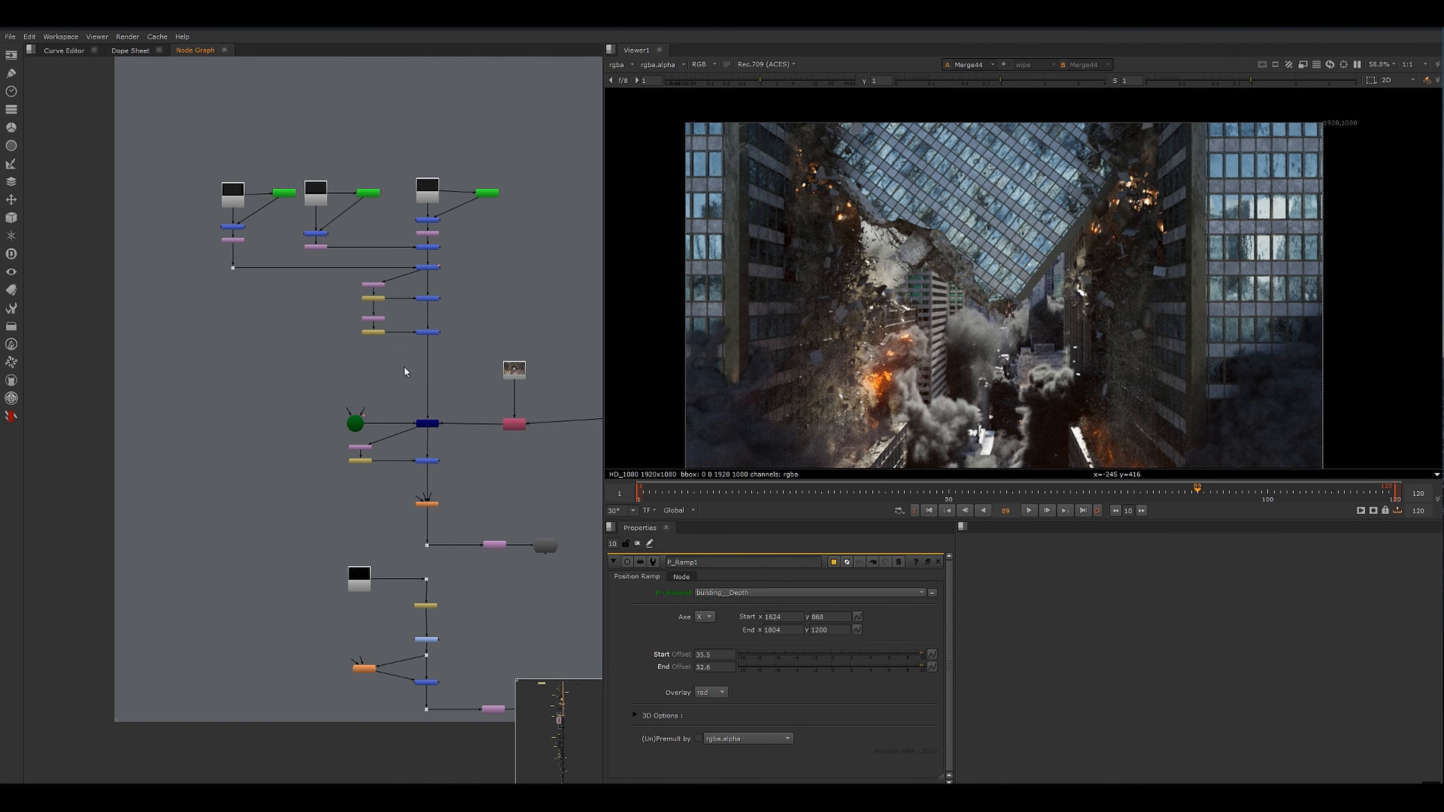
{"action": "scroll", "coordinate": [418, 432], "scroll_direction": "up", "scroll_amount": 3}
{"action": "middle_click_drag", "start_coordinate": [422, 443], "coordinate": [295, 266]}
{"action": "left_click", "coordinate": [299, 544]}
{"action": "key", "text": "1"}
{"action": "scroll", "coordinate": [1114, 299], "scroll_direction": "down", "scroll_amount": 3}
{"action": "scroll", "coordinate": [1109, 301], "scroll_direction": "up", "scroll_amount": 2}
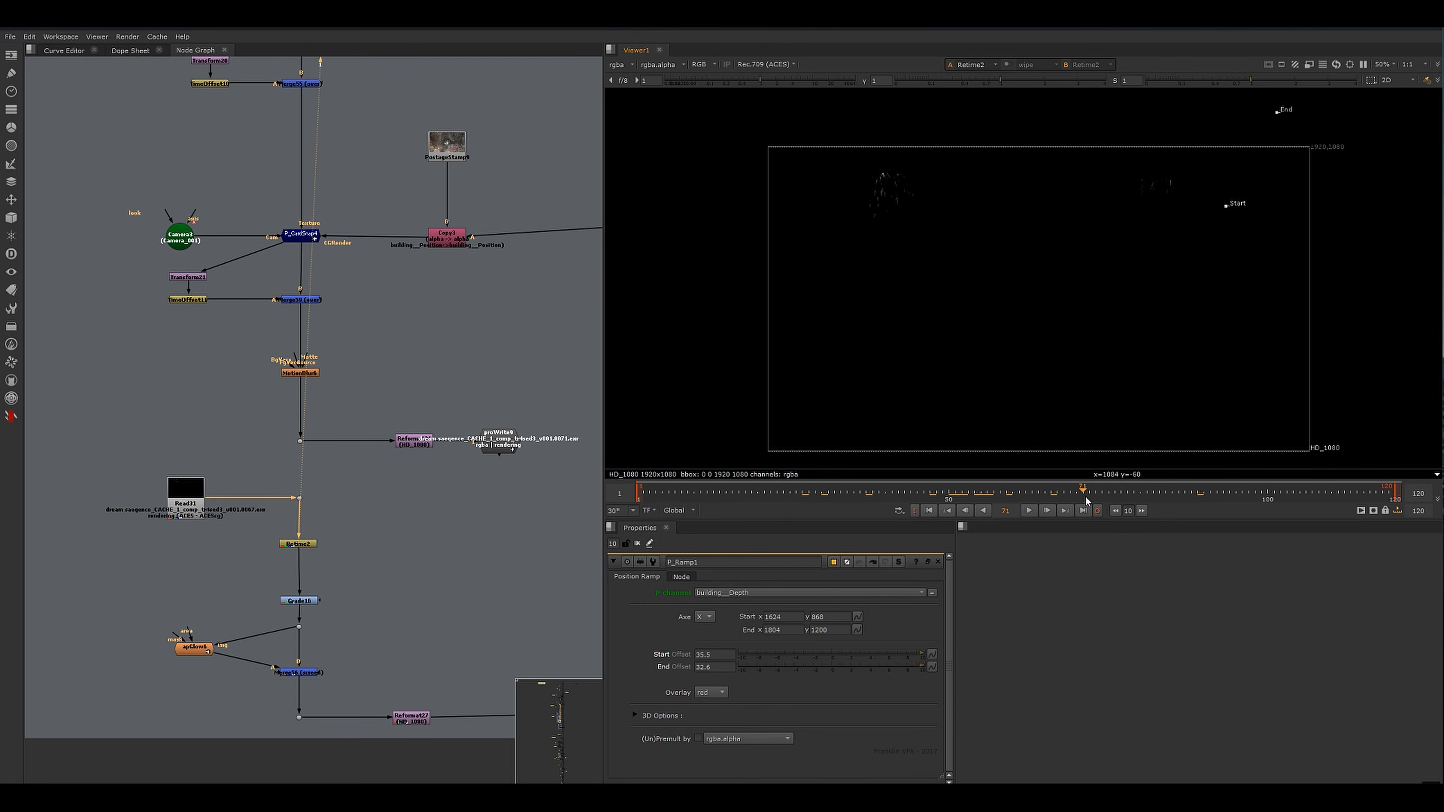
{"action": "scroll", "coordinate": [1079, 220], "scroll_direction": "up", "scroll_amount": 3}
{"action": "middle_click_drag", "start_coordinate": [707, 177], "coordinate": [750, 189]}
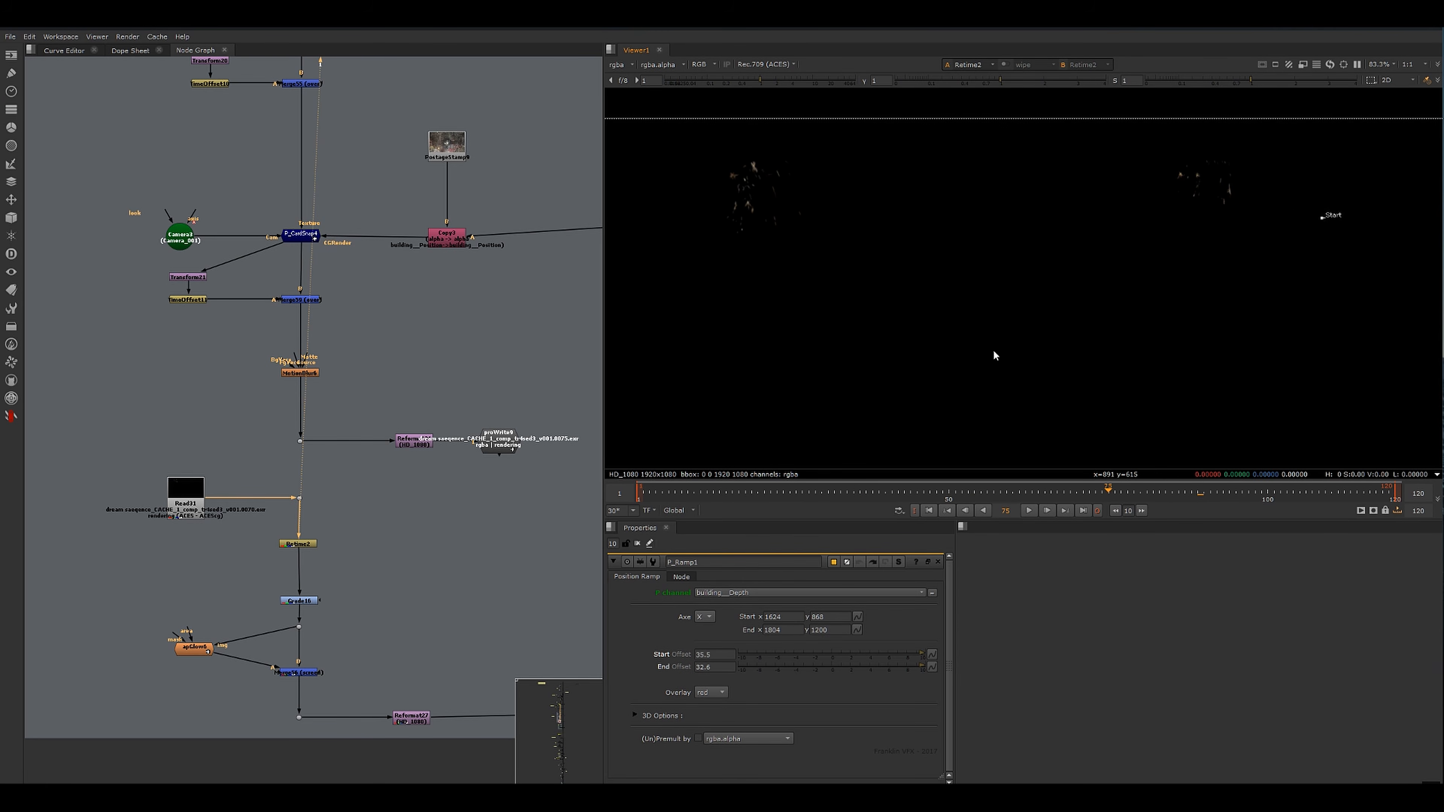
{"action": "left_click_drag", "start_coordinate": [1103, 494], "coordinate": [1210, 492]}
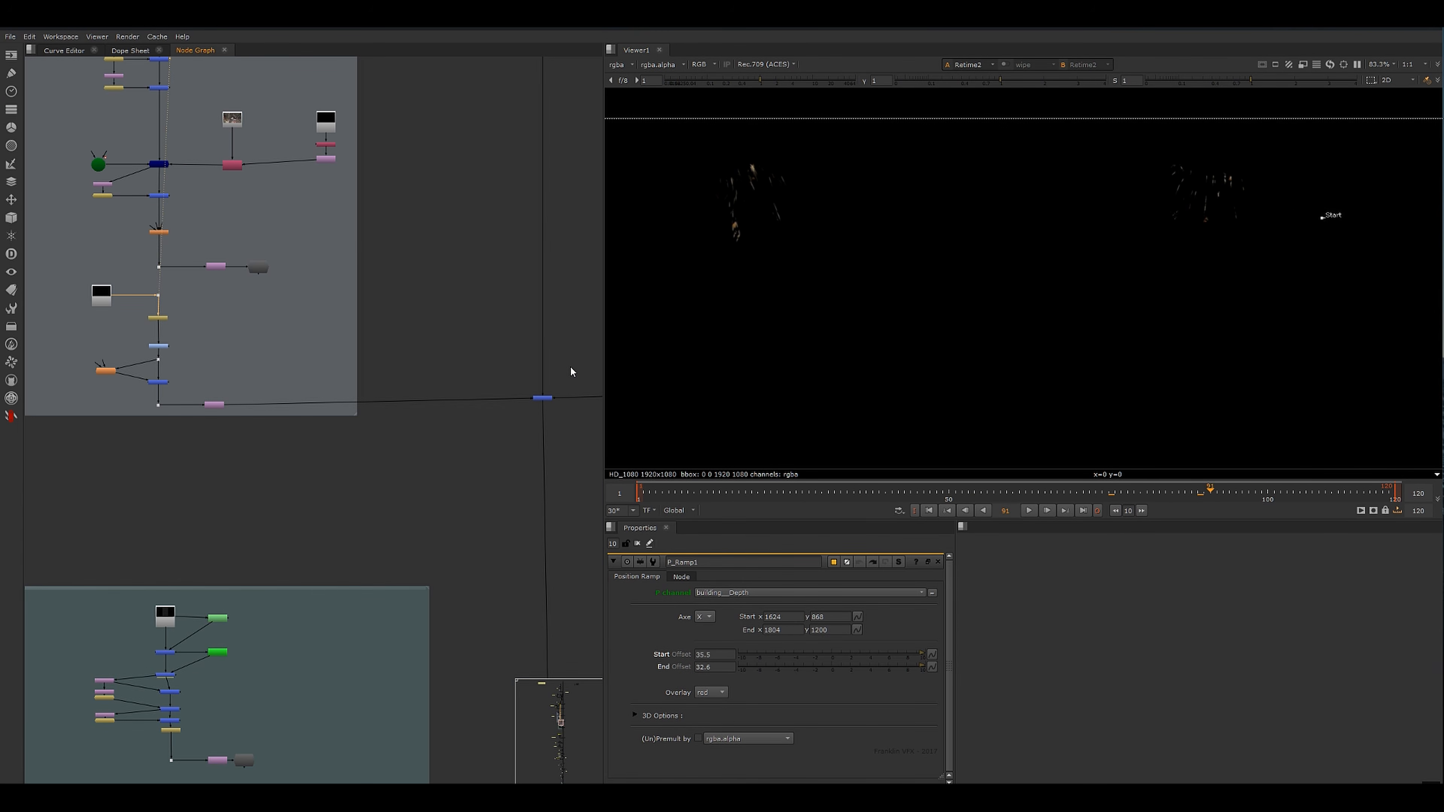
- Display the merge fed by the Retime2 branch and examine its sparks among the debris on both sides of the building
{"action": "left_click", "coordinate": [542, 398]}
{"action": "key", "text": "1"}
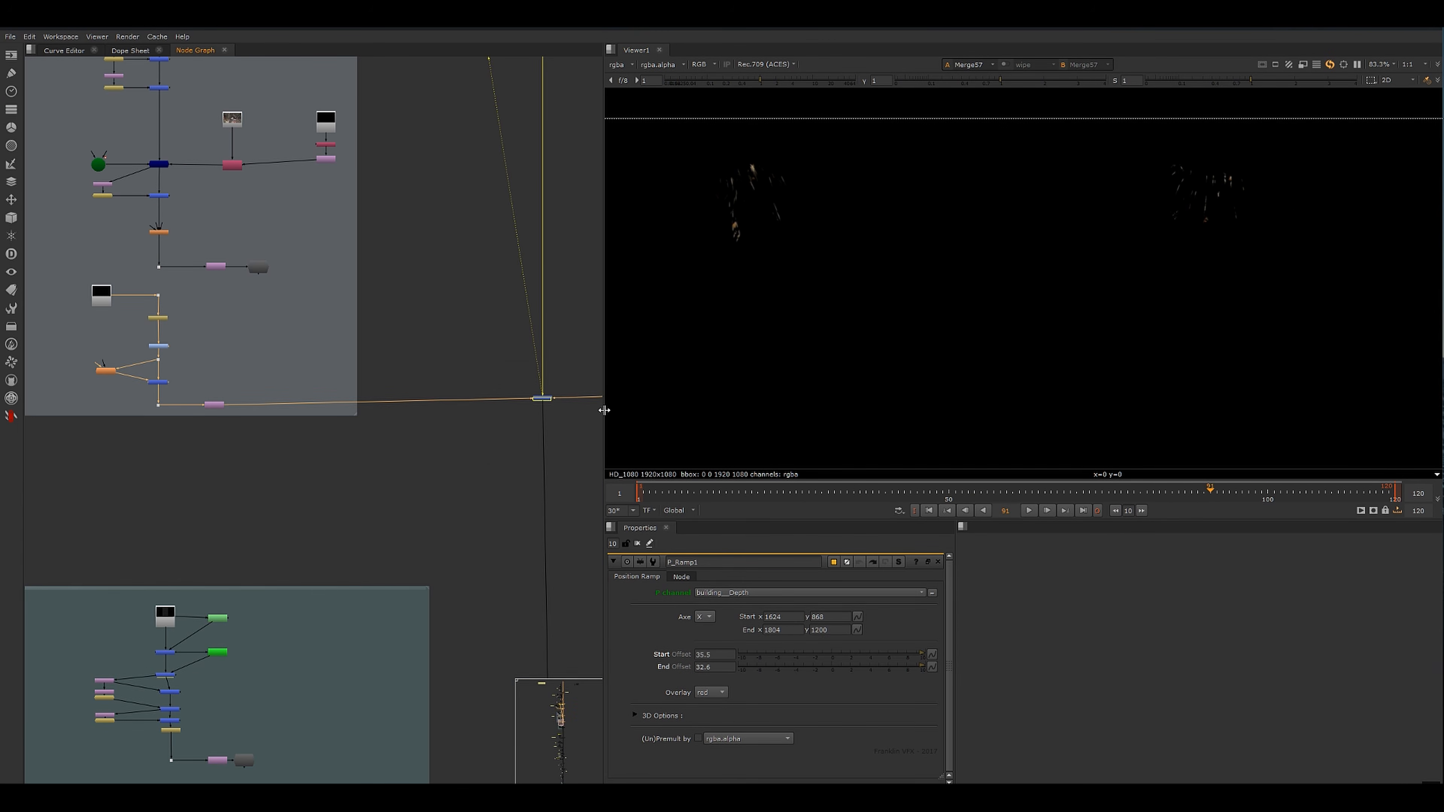
{"action": "scroll", "coordinate": [978, 295], "scroll_direction": "down", "scroll_amount": 2}
{"action": "scroll", "coordinate": [853, 253], "scroll_direction": "up", "scroll_amount": 2}
{"action": "scroll", "coordinate": [801, 202], "scroll_direction": "up", "scroll_amount": 5}
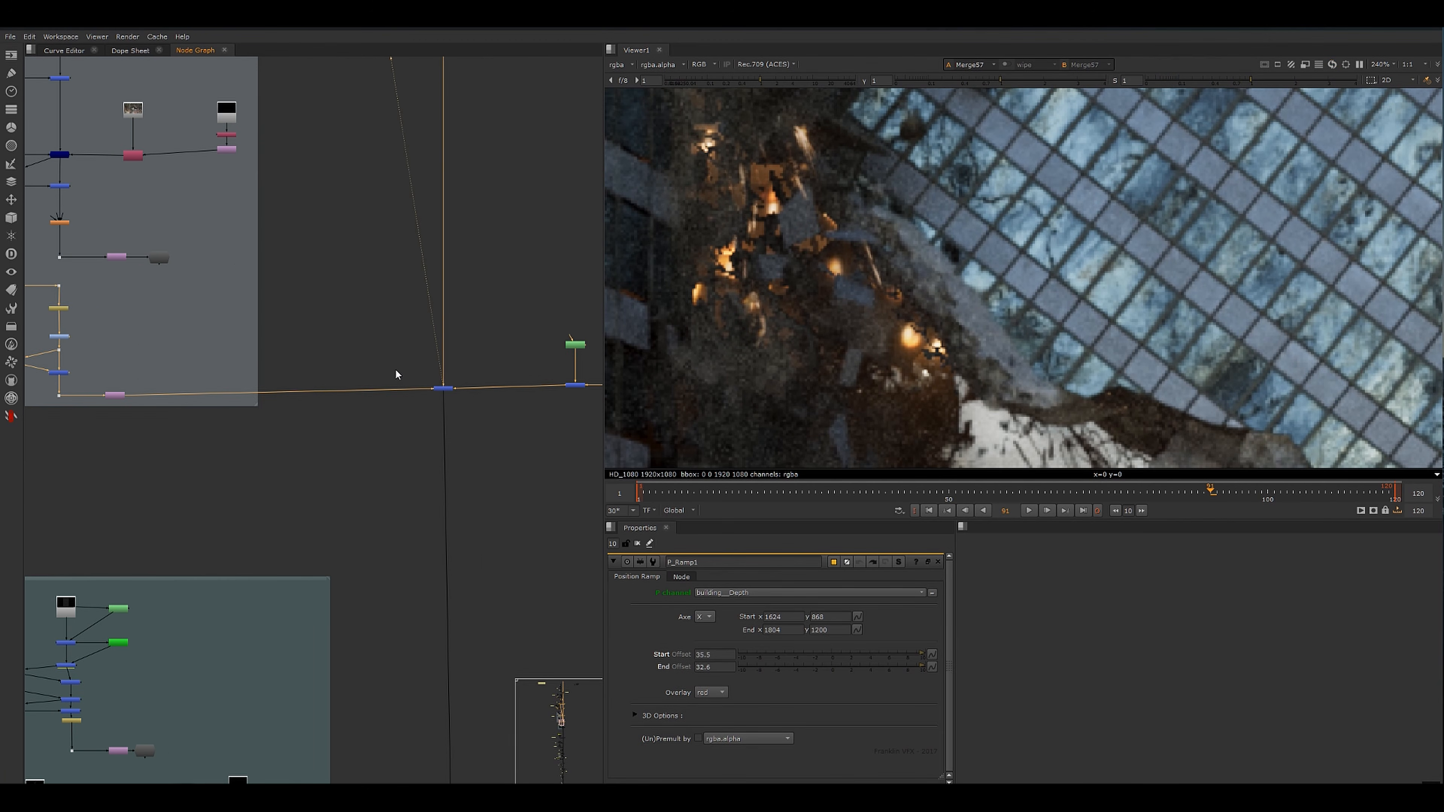
{"action": "scroll", "coordinate": [982, 354], "scroll_direction": "down", "scroll_amount": 2}
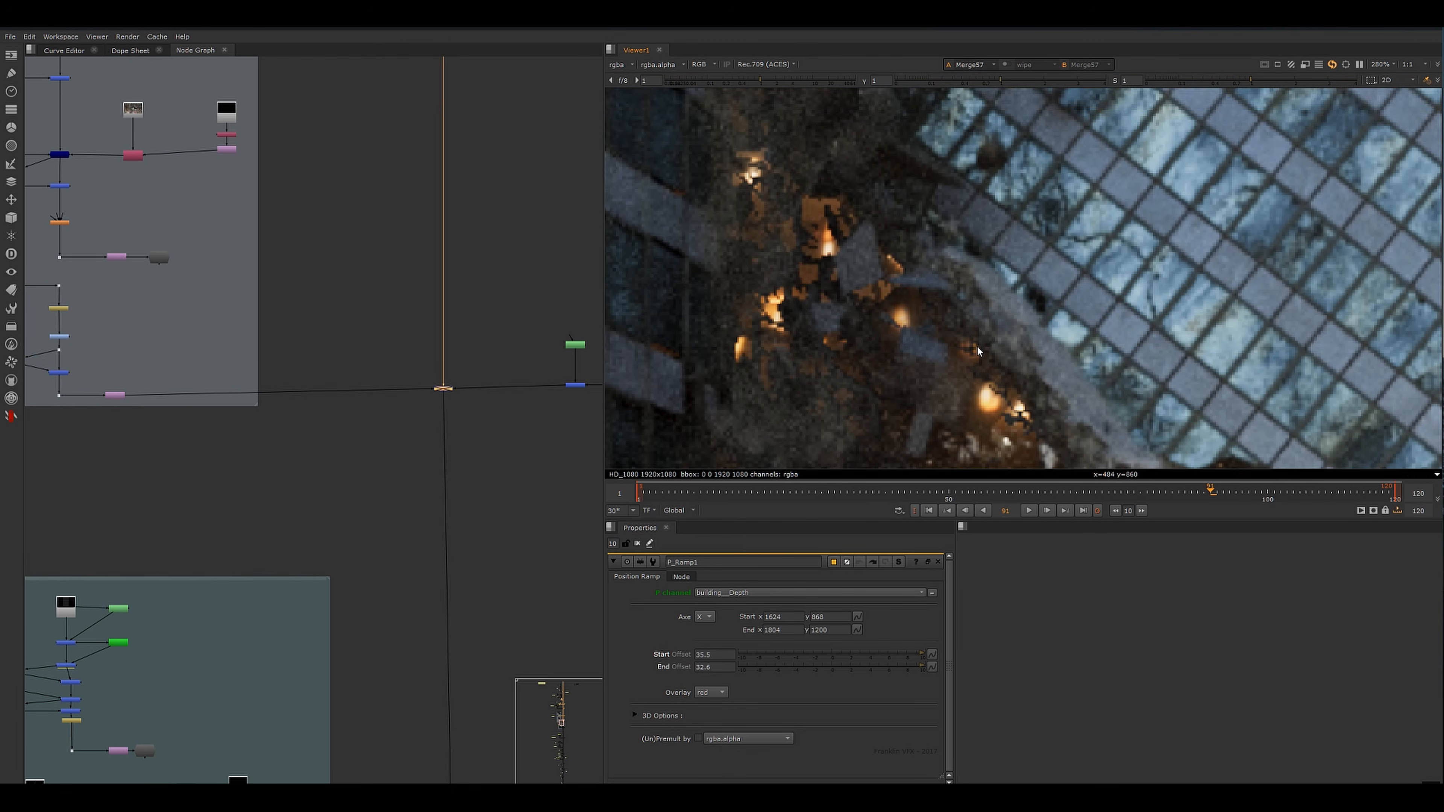
{"action": "scroll", "coordinate": [869, 230], "scroll_direction": "down", "scroll_amount": 2}
{"action": "scroll", "coordinate": [869, 230], "scroll_direction": "down", "scroll_amount": 4}
{"action": "middle_click_drag", "start_coordinate": [869, 231], "coordinate": [673, 250]}
{"action": "scroll", "coordinate": [1058, 258], "scroll_direction": "up", "scroll_amount": 3}
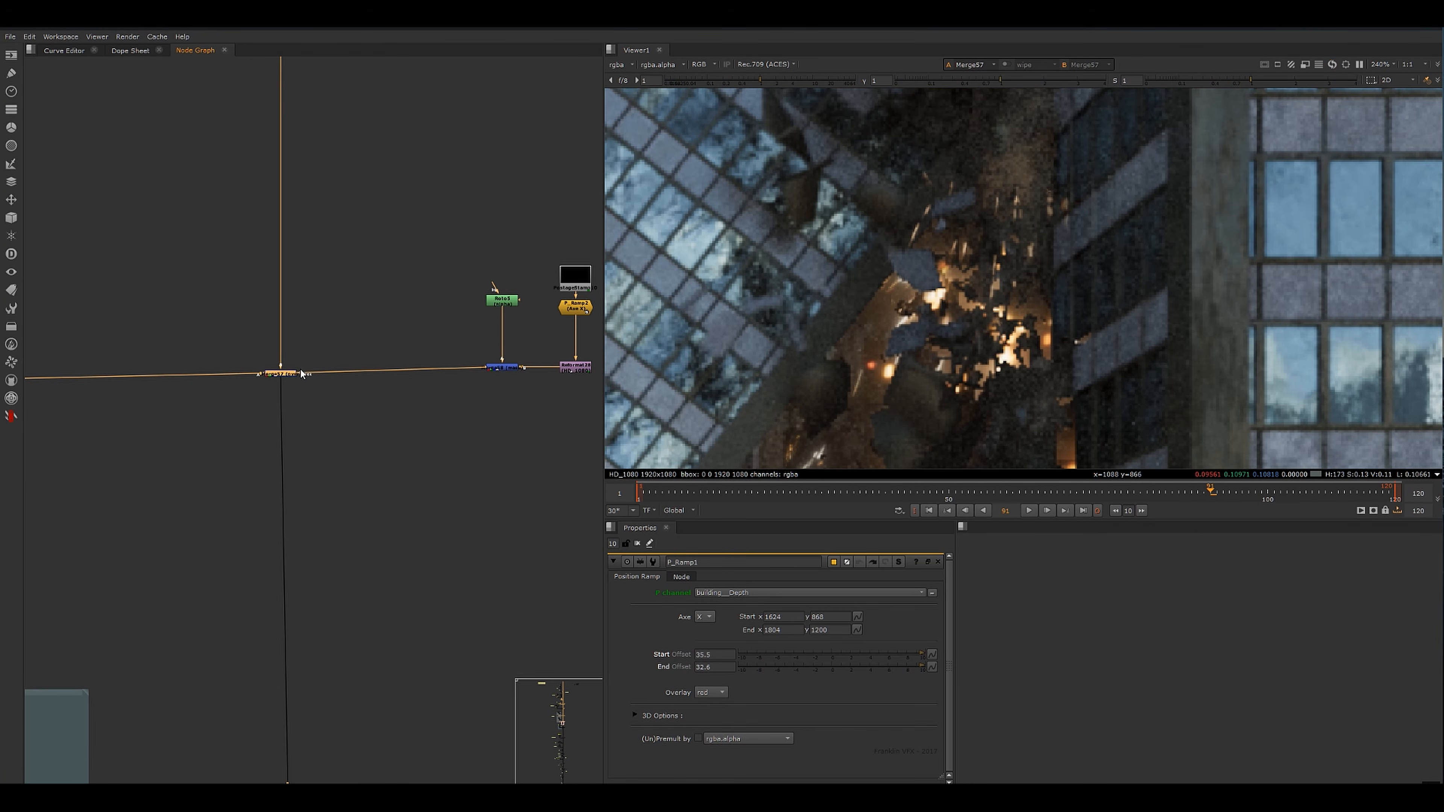
- Try disconnecting the mask from the retimed spark branch's merge to compare, and undo the disconnection
{"action": "left_click_drag", "start_coordinate": [301, 373], "coordinate": [320, 385]}
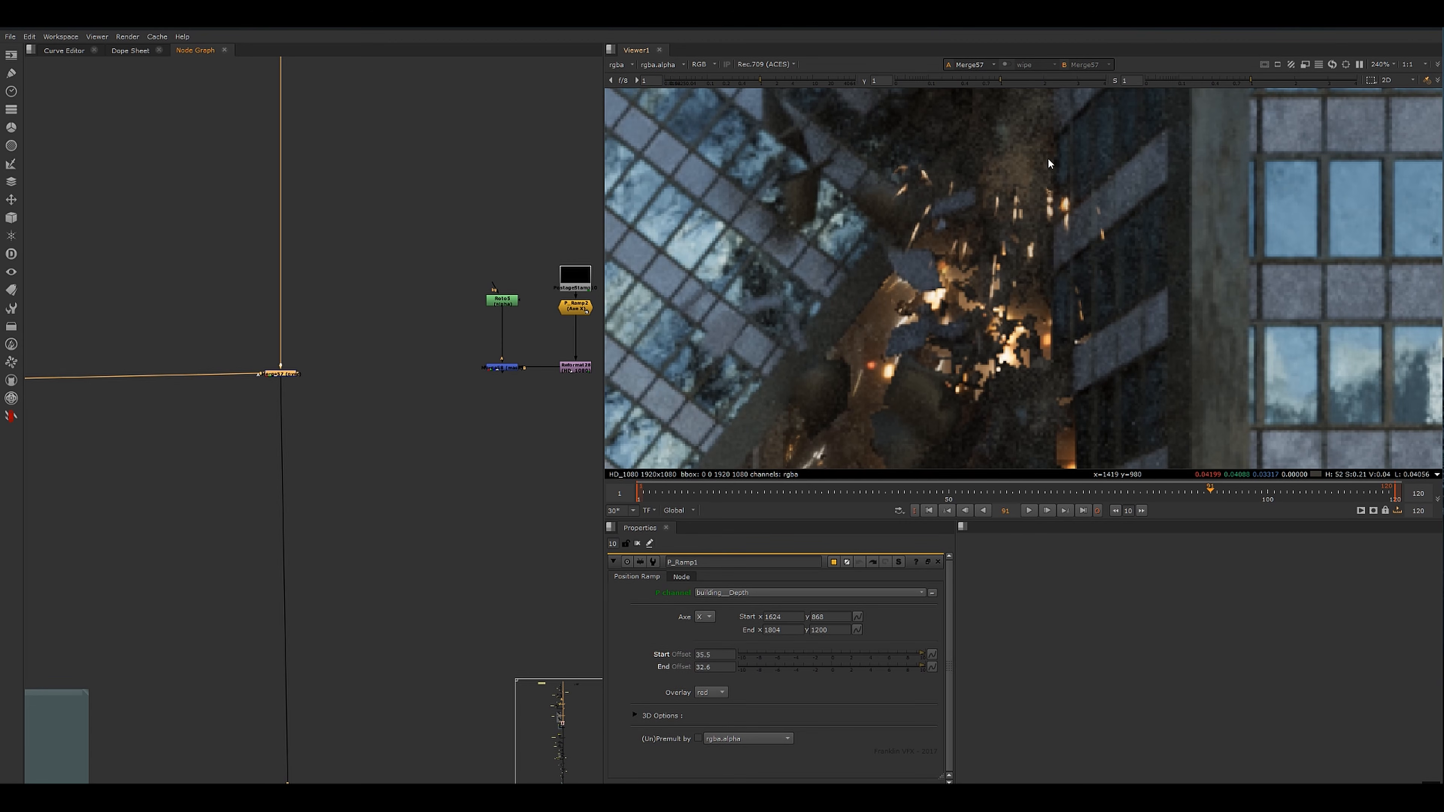
{"action": "key", "text": "ctrl+z"}
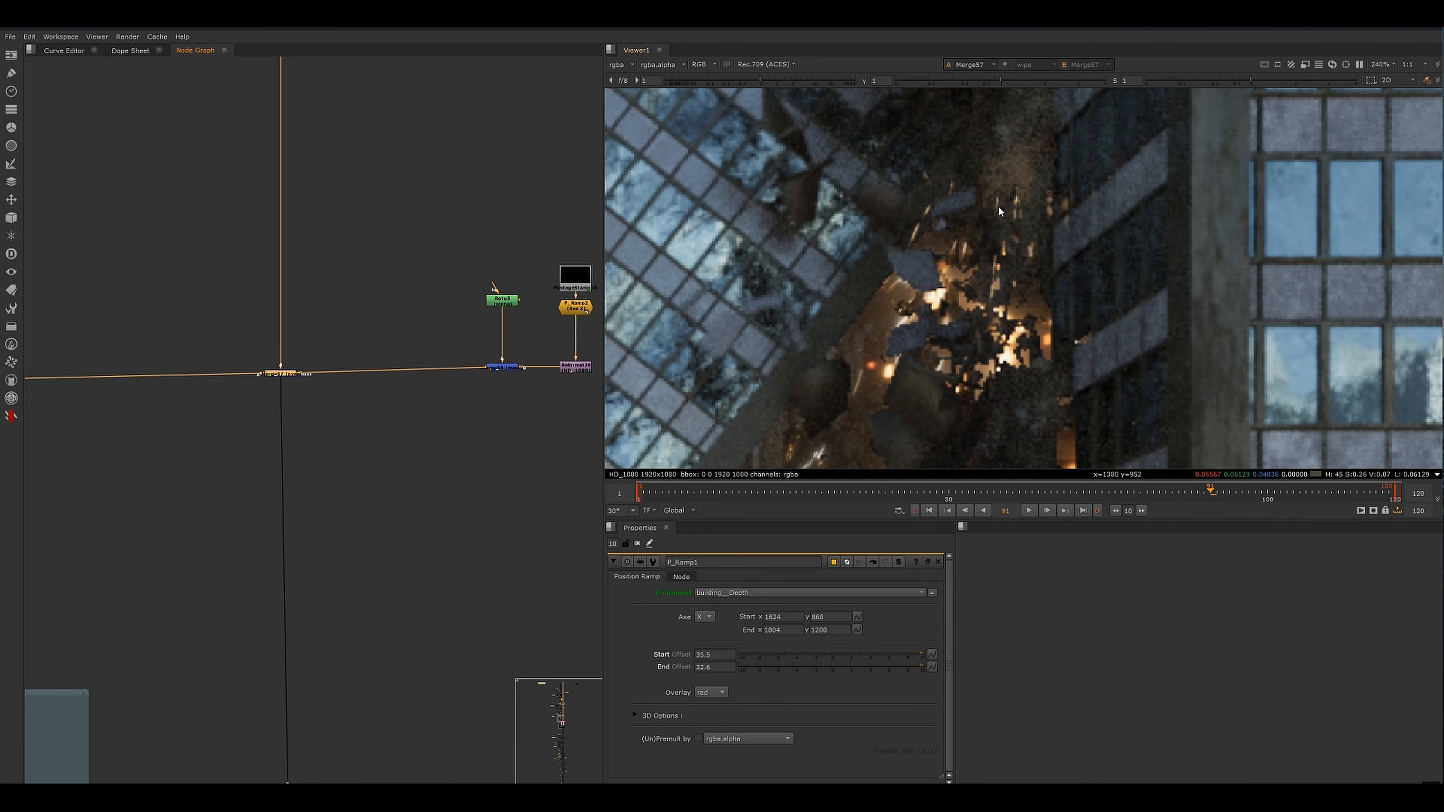
{"action": "scroll", "coordinate": [1023, 208], "scroll_direction": "up", "scroll_amount": 2}
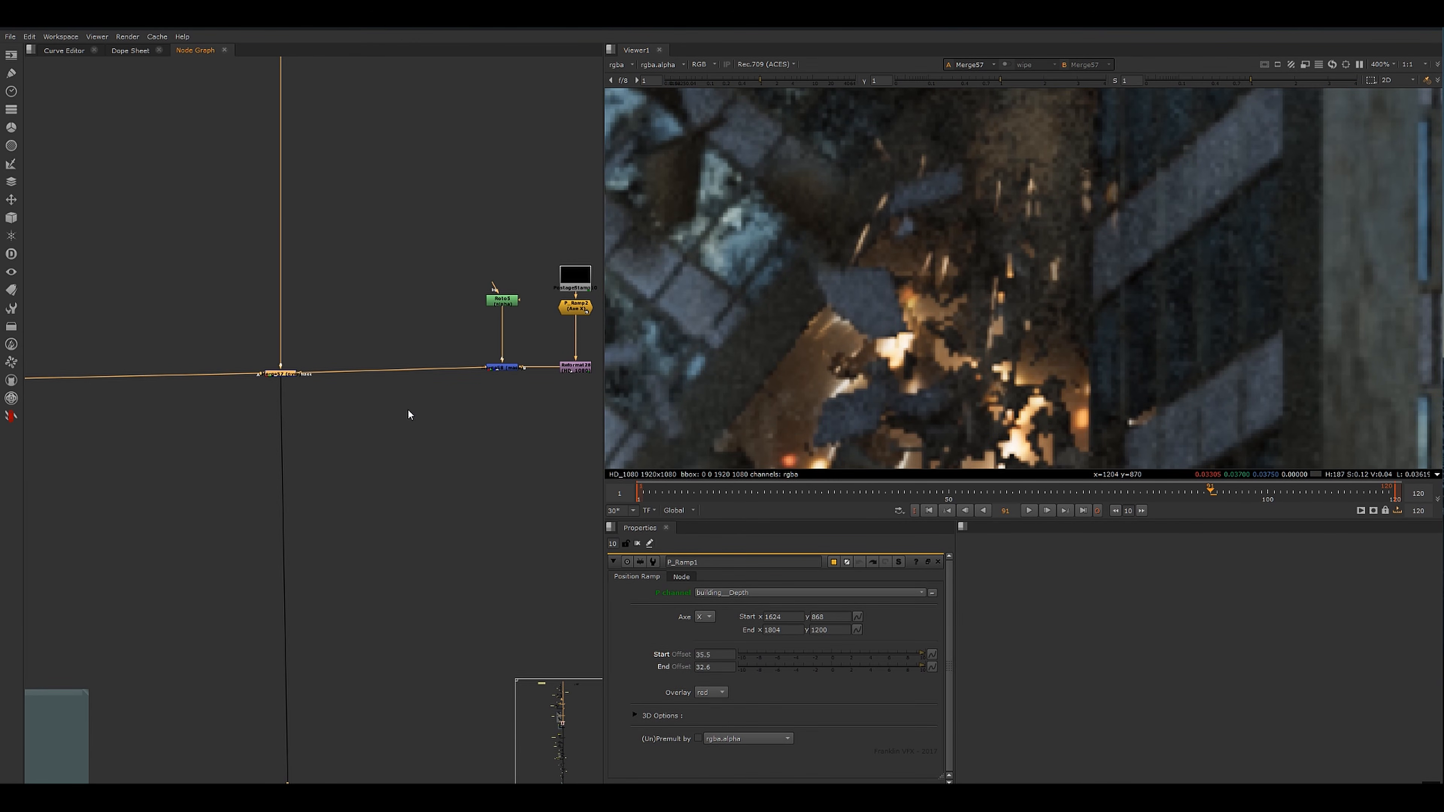
- Find the teal spark group and display the dot after its middle Read node
{"action": "scroll", "coordinate": [324, 408], "scroll_direction": "down", "scroll_amount": 5}
{"action": "middle_click_drag", "start_coordinate": [114, 563], "coordinate": [431, 345]}
{"action": "scroll", "coordinate": [435, 343], "scroll_direction": "up", "scroll_amount": 3}
{"action": "middle_click_drag", "start_coordinate": [532, 359], "coordinate": [321, 350]}
{"action": "scroll", "coordinate": [321, 350], "scroll_direction": "up", "scroll_amount": 4}
{"action": "left_click", "coordinate": [344, 284]}
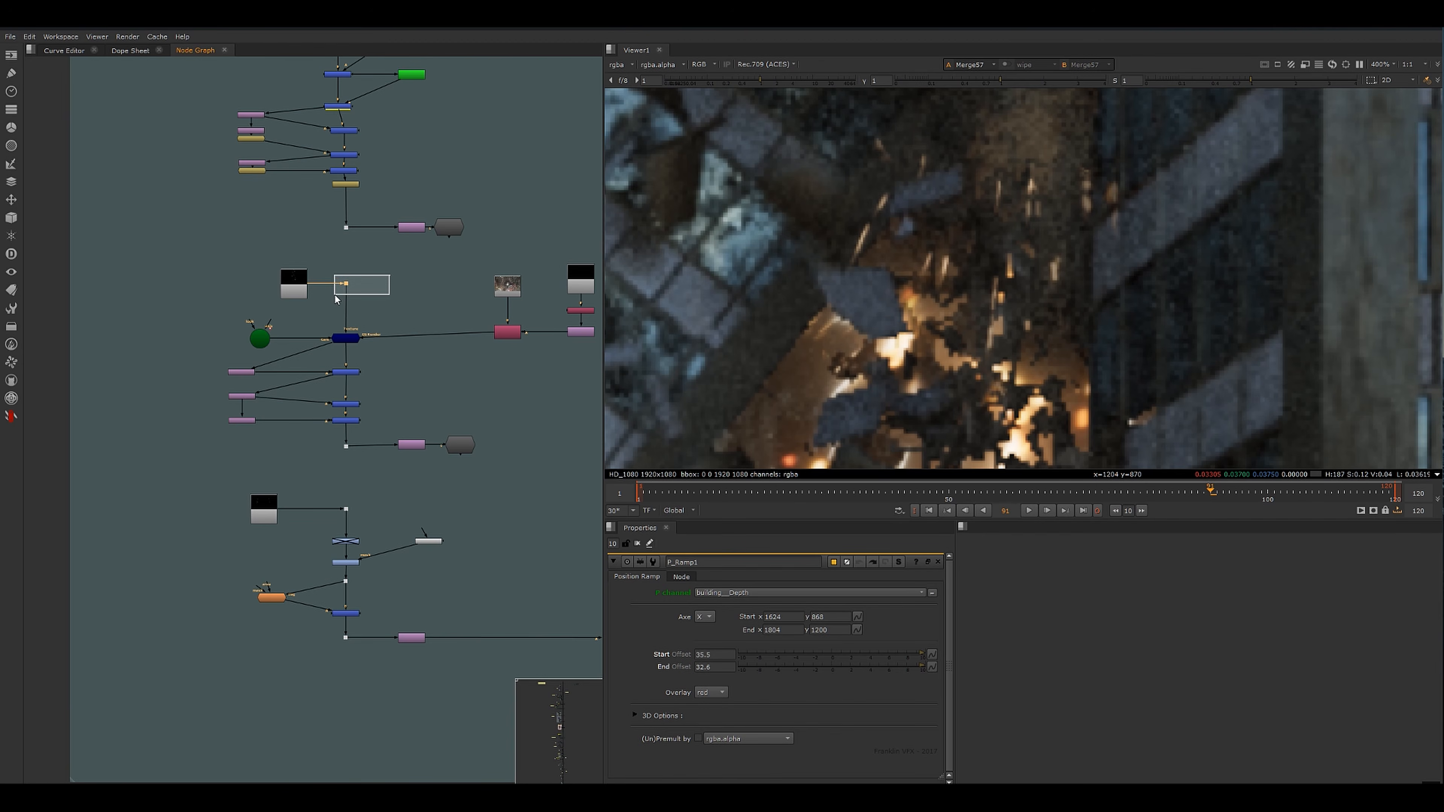
{"action": "key", "text": "1"}
- Display the dot after the teal group's lower Read node, scrub to frame 77 and play its sparks
{"action": "middle_click_drag", "start_coordinate": [341, 497], "coordinate": [253, 383]}
{"action": "left_click", "coordinate": [257, 394]}
{"action": "key", "text": "1"}
{"action": "key", "text": "f"}
{"action": "scroll", "coordinate": [950, 333], "scroll_direction": "up", "scroll_amount": 3}
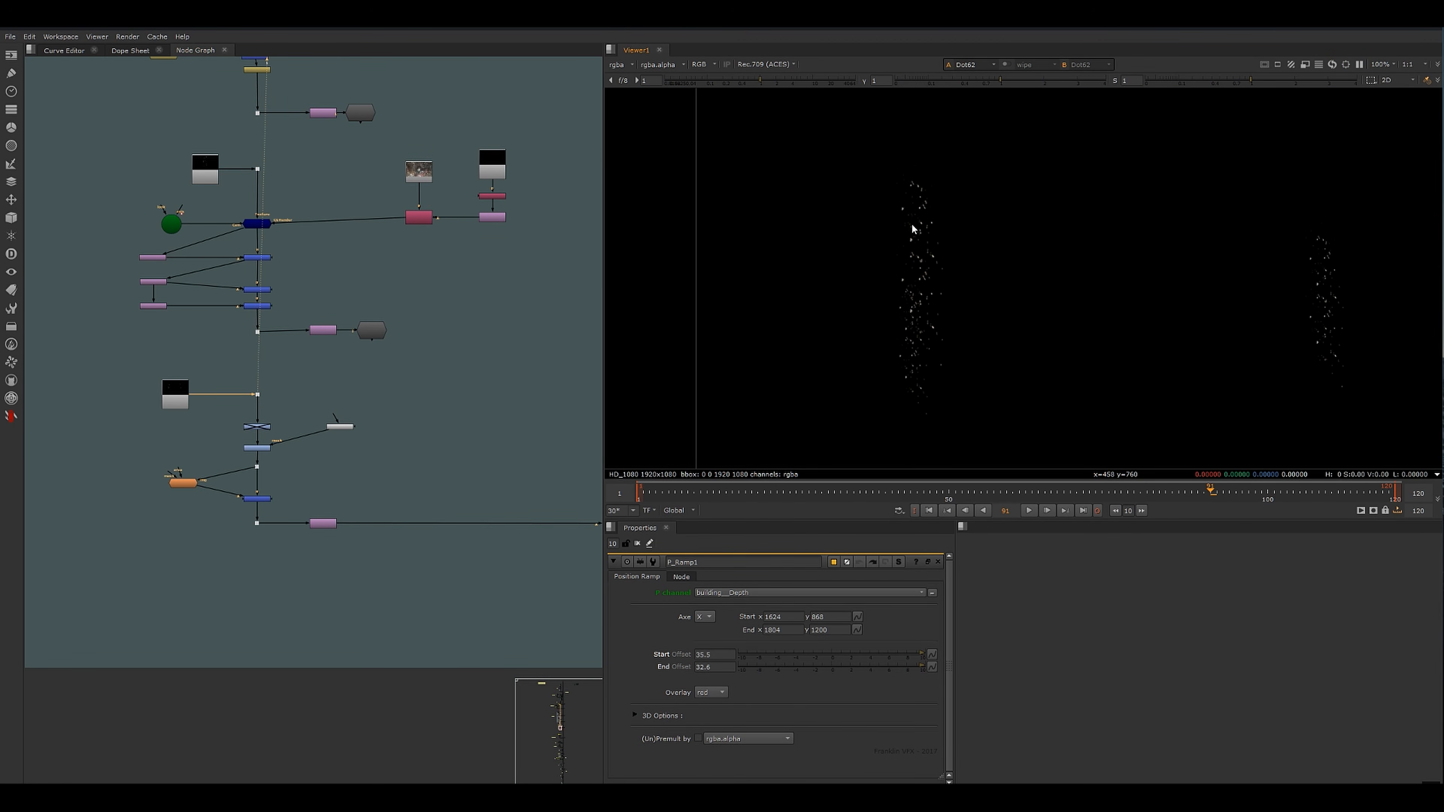
{"action": "key", "text": "f"}
{"action": "left_click_drag", "start_coordinate": [1067, 493], "coordinate": [1121, 493]}
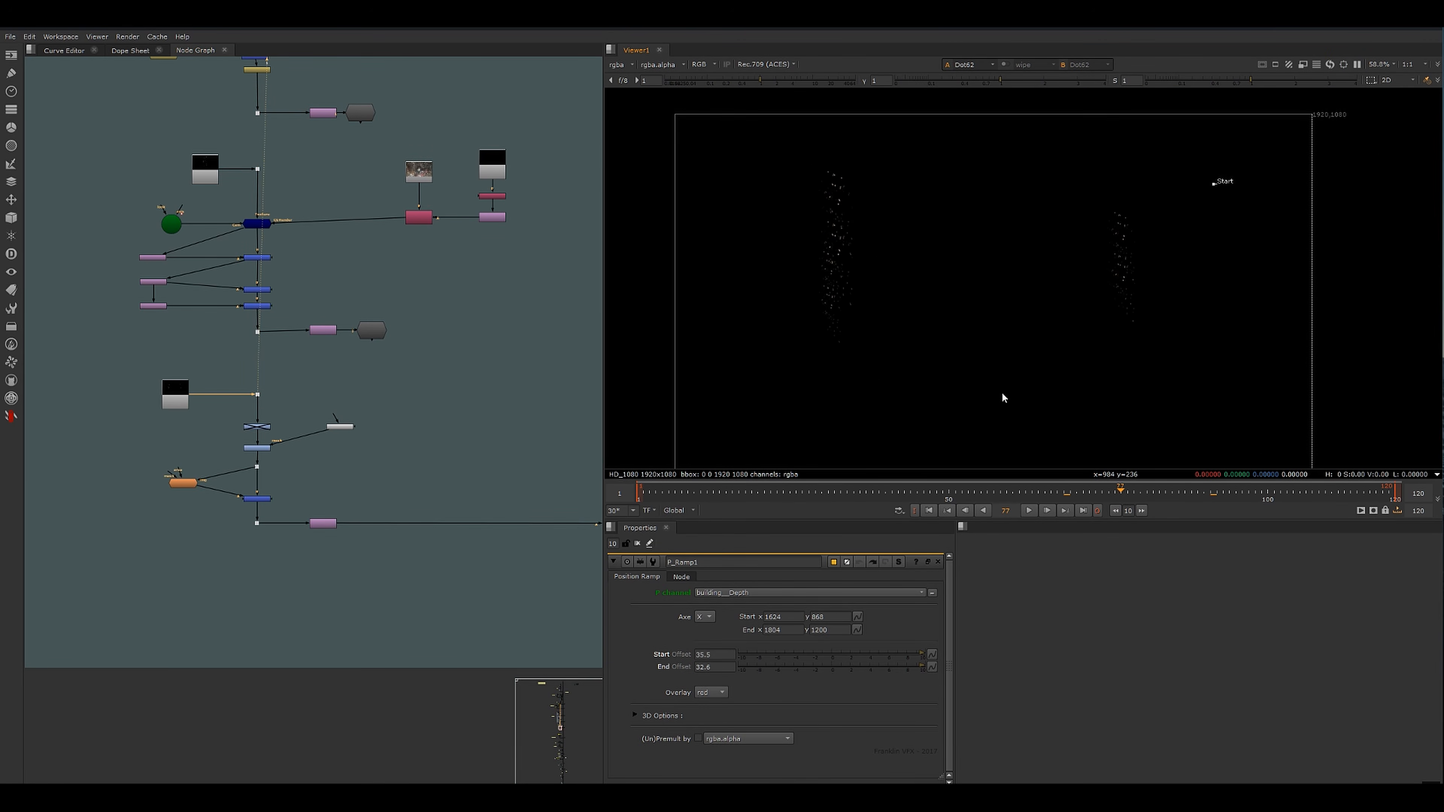
{"action": "middle_click_drag", "start_coordinate": [1001, 391], "coordinate": [1004, 415]}
{"action": "key", "text": "l"}
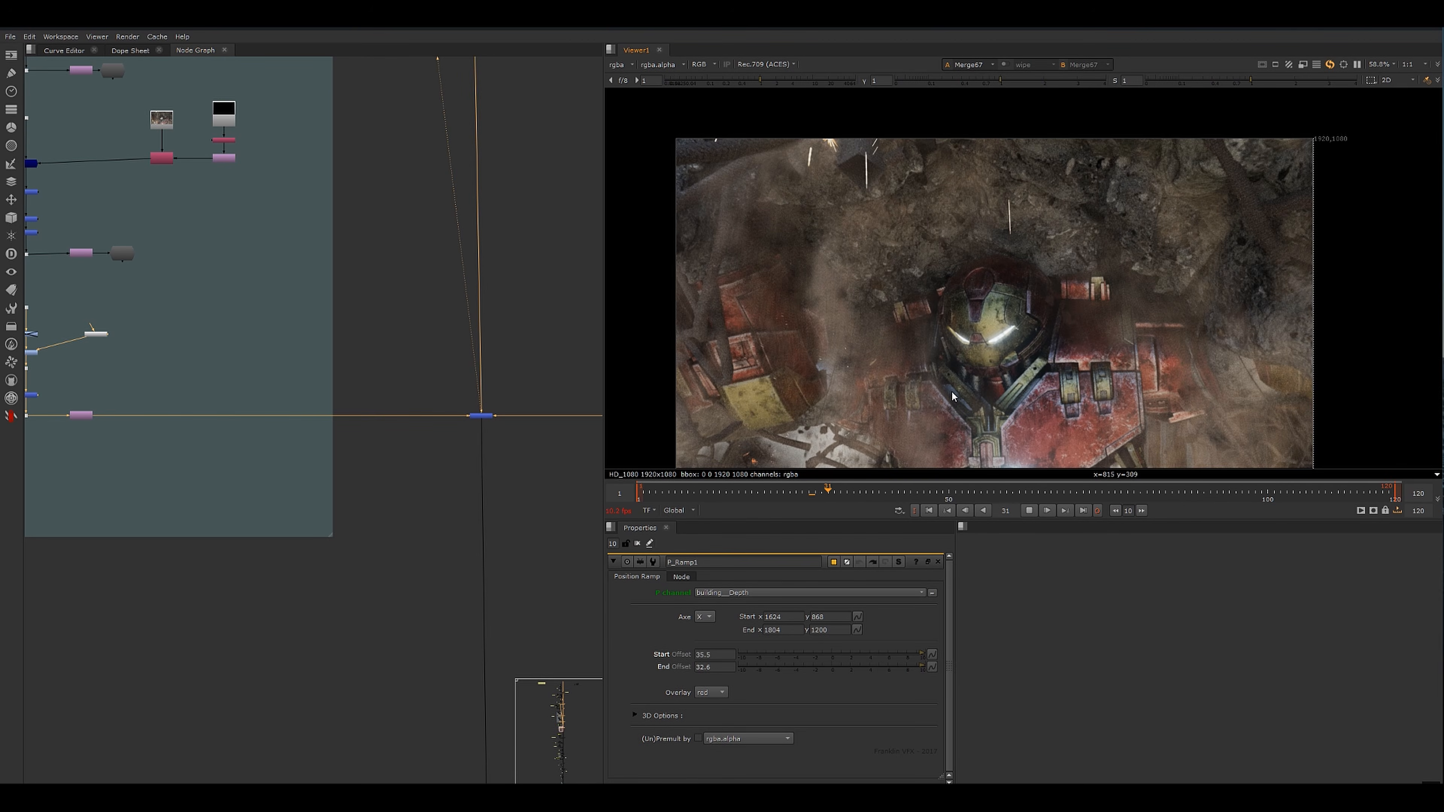
- Scrub the teal spark group's merge to frame 68 and examine the sparks over the debris close up
{"action": "left_click_drag", "start_coordinate": [833, 493], "coordinate": [1038, 495]}
{"action": "middle_click_drag", "start_coordinate": [995, 367], "coordinate": [919, 312]}
{"action": "scroll", "coordinate": [813, 269], "scroll_direction": "up", "scroll_amount": 8}
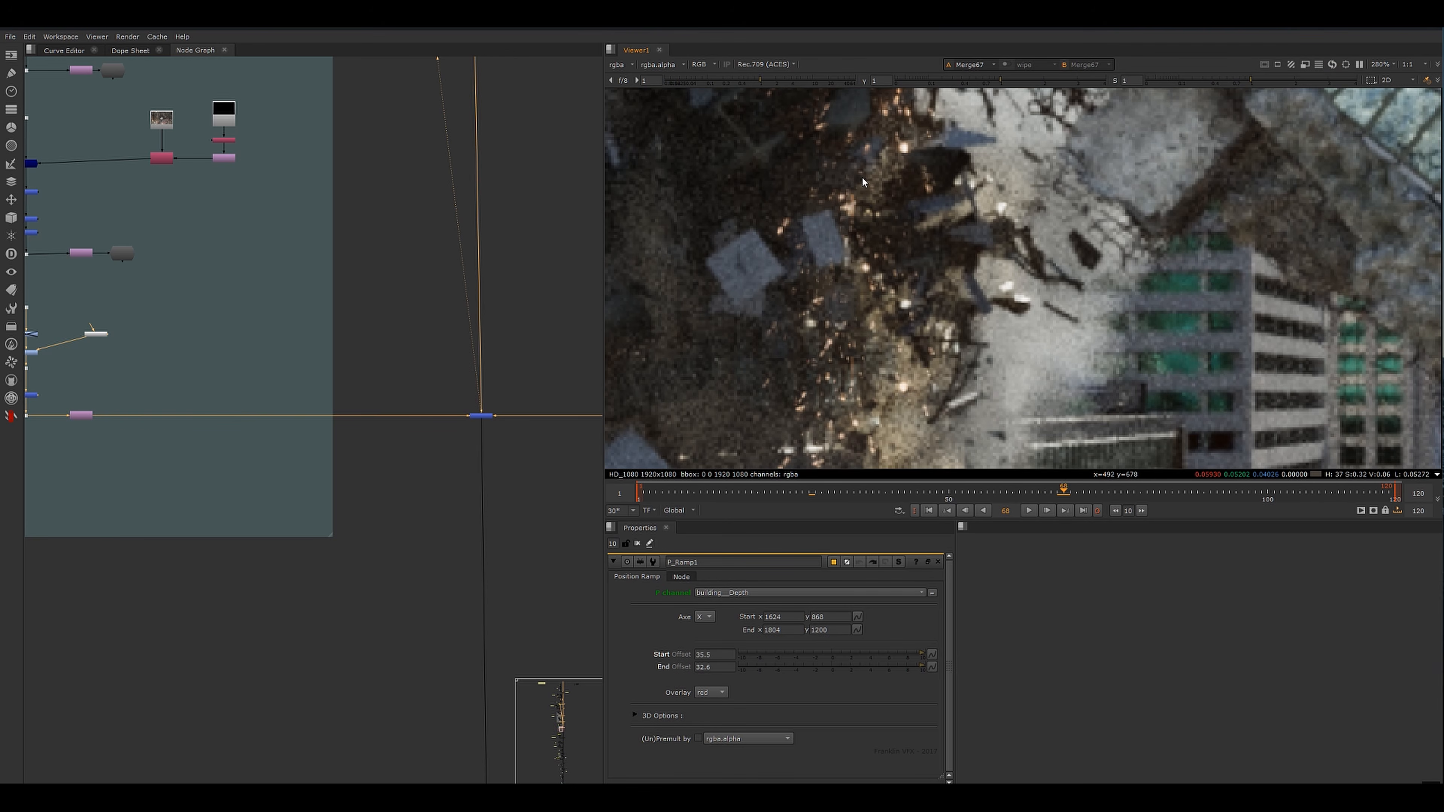
{"action": "scroll", "coordinate": [857, 289], "scroll_direction": "down", "scroll_amount": 3}
- Toggle the teal group's merge off and on to compare the debris with and without its sparks
{"action": "left_click", "coordinate": [481, 416]}
{"action": "scroll", "coordinate": [910, 283], "scroll_direction": "up", "scroll_amount": 4}
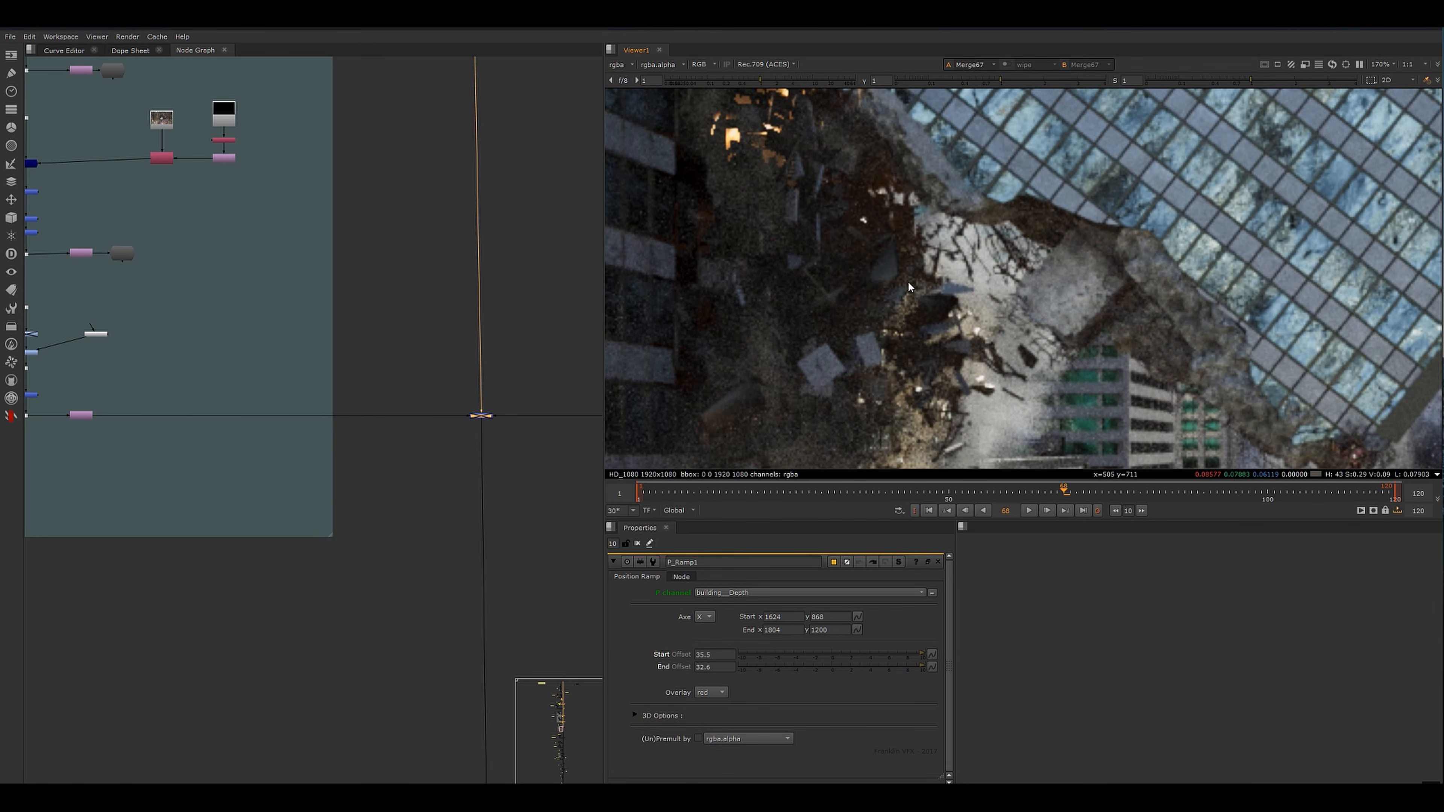
{"action": "scroll", "coordinate": [912, 239], "scroll_direction": "down", "scroll_amount": 9}
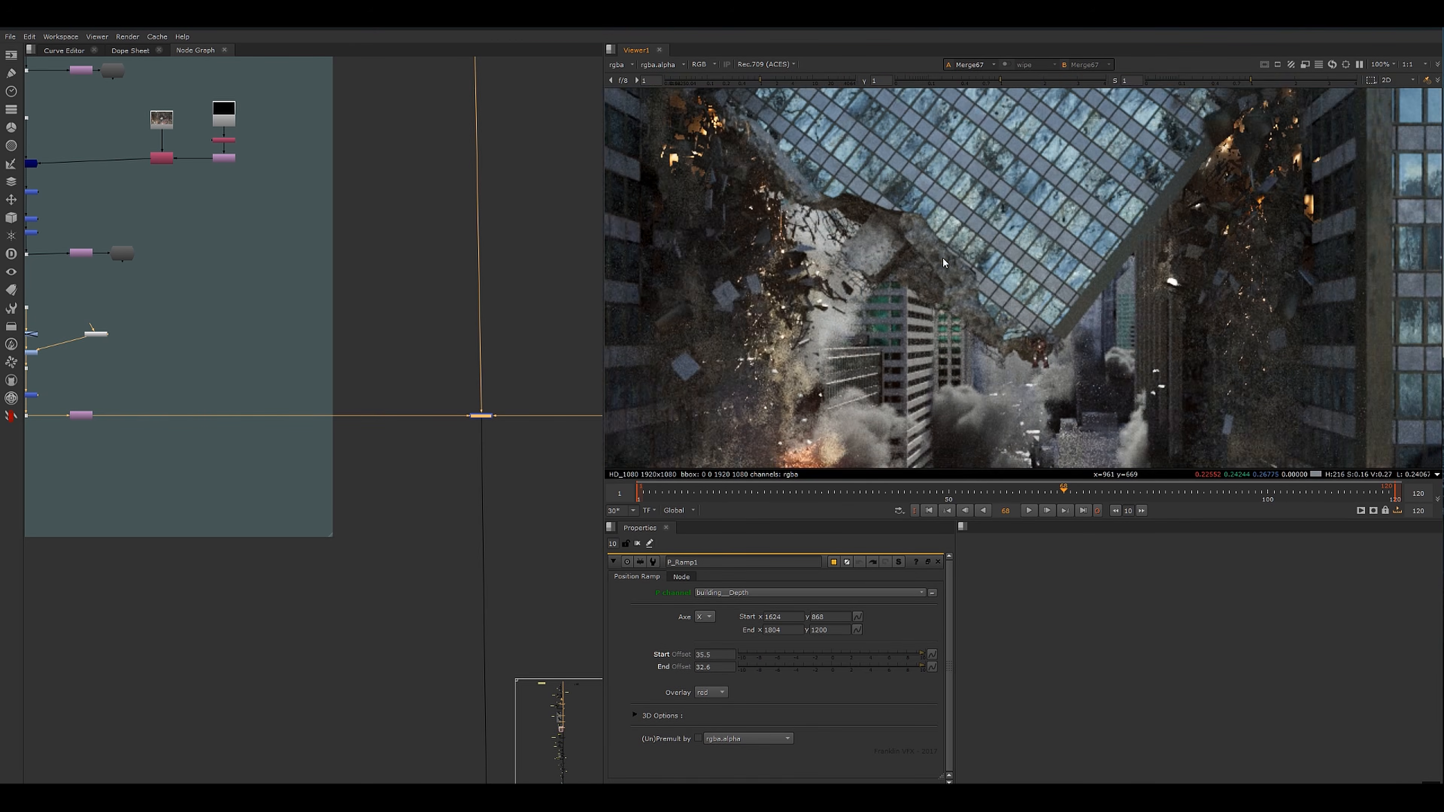
{"action": "scroll", "coordinate": [938, 255], "scroll_direction": "up", "scroll_amount": 5}
{"action": "scroll", "coordinate": [937, 284], "scroll_direction": "down", "scroll_amount": 4}
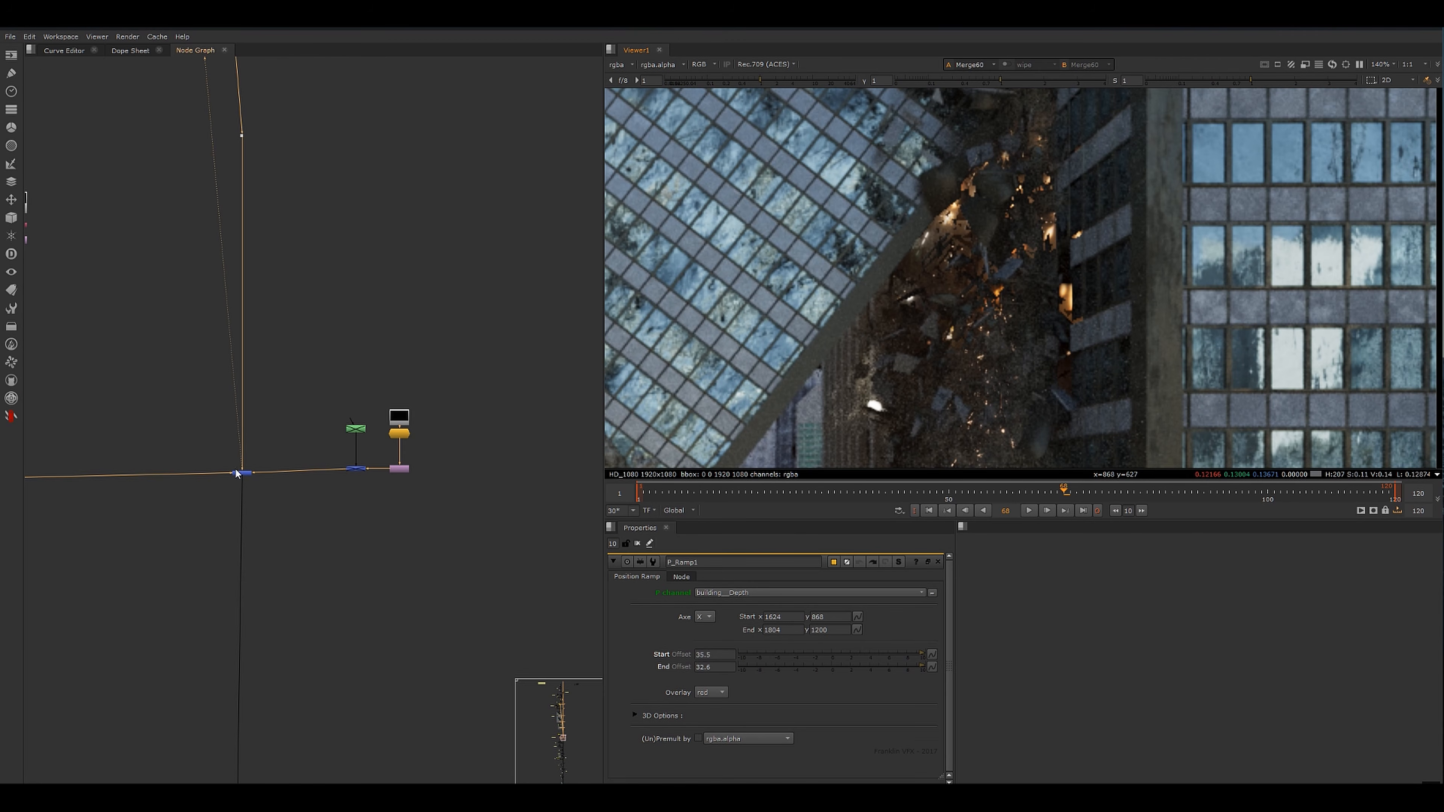
- Select the teal group's merge, scrub forward to frame 96 and examine the sparks between the debris pieces
{"action": "left_click", "coordinate": [239, 472]}
{"action": "scroll", "coordinate": [1010, 273], "scroll_direction": "up", "scroll_amount": 4}
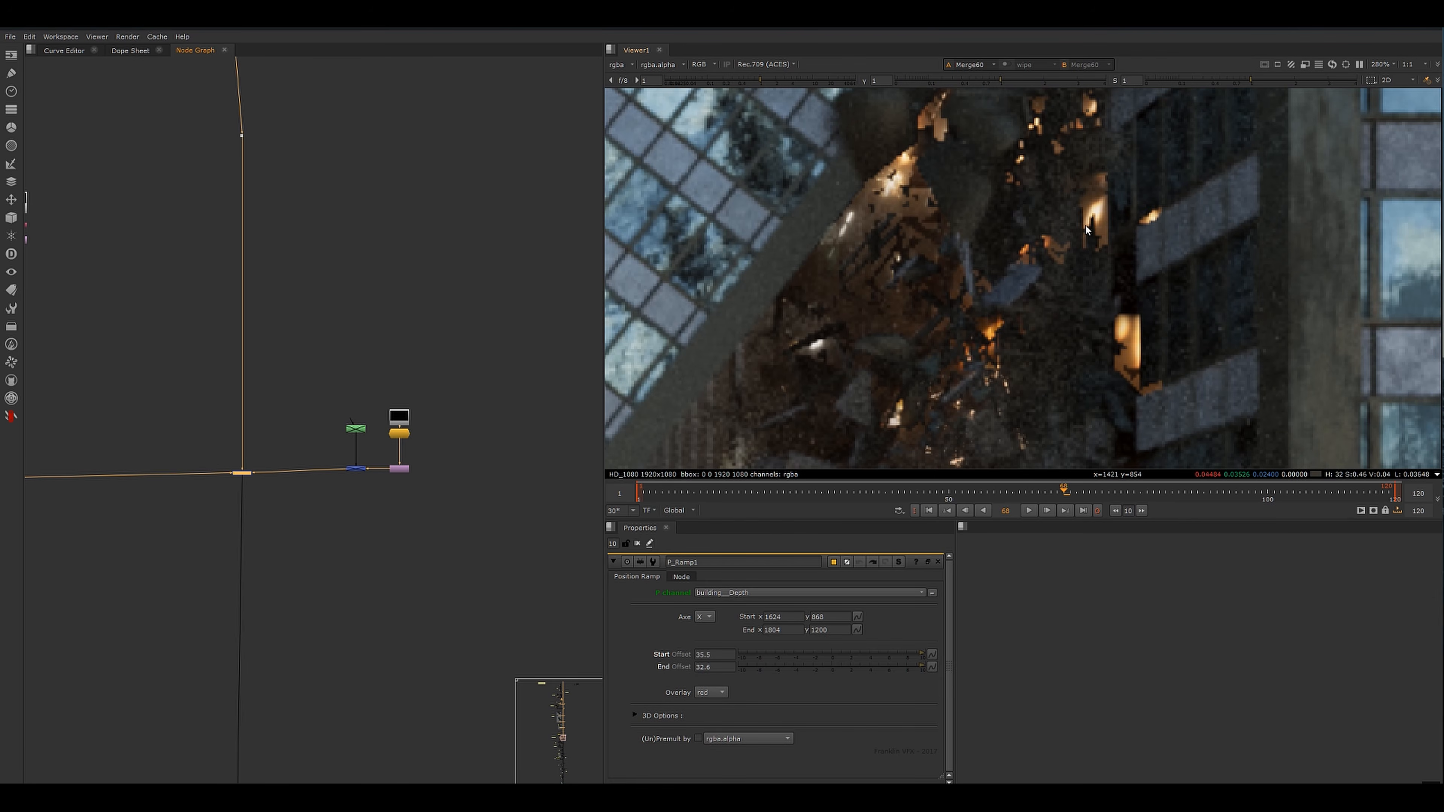
{"action": "left_click", "coordinate": [1114, 490]}
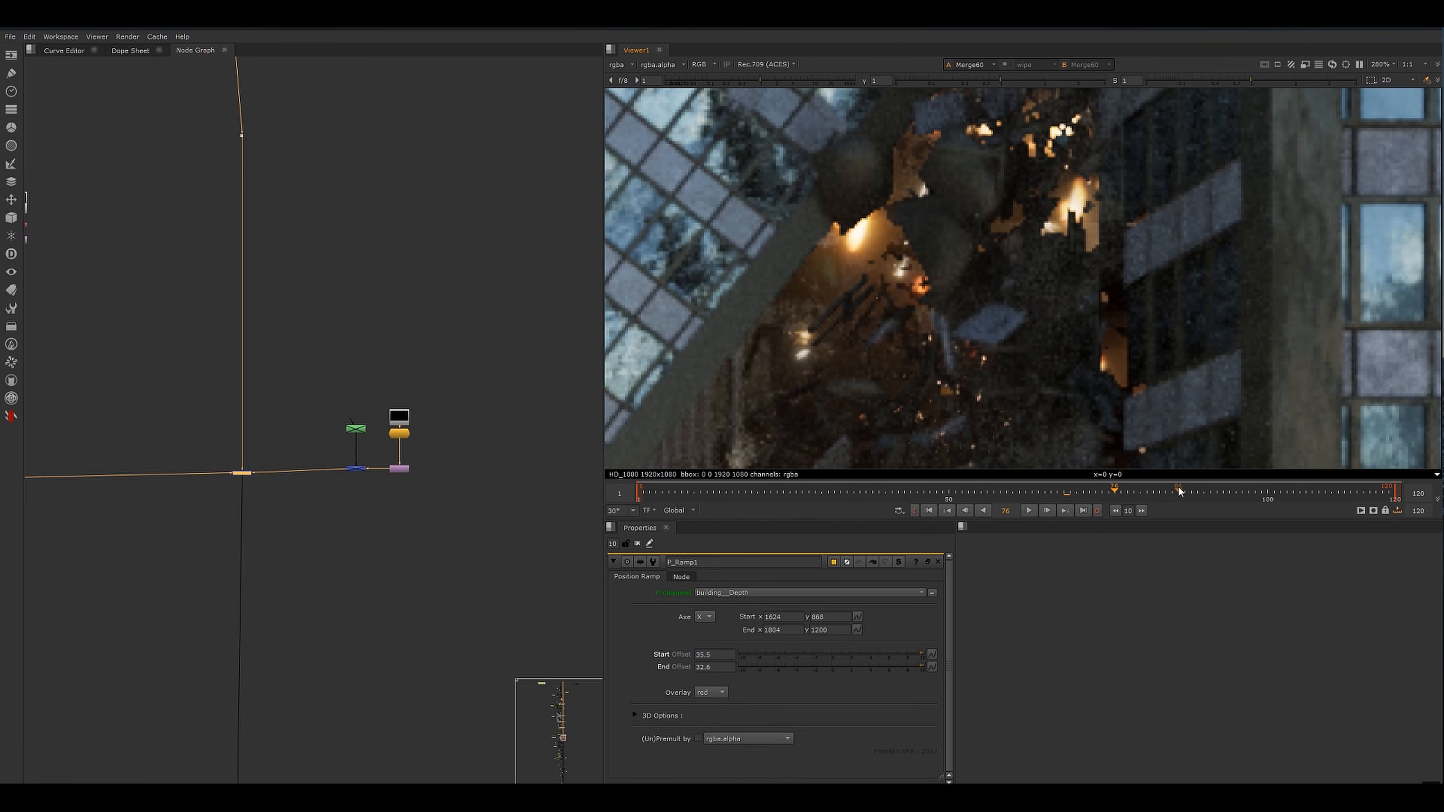
{"action": "scroll", "coordinate": [1012, 333], "scroll_direction": "down", "scroll_amount": 3}
{"action": "left_click", "coordinate": [1159, 490]}
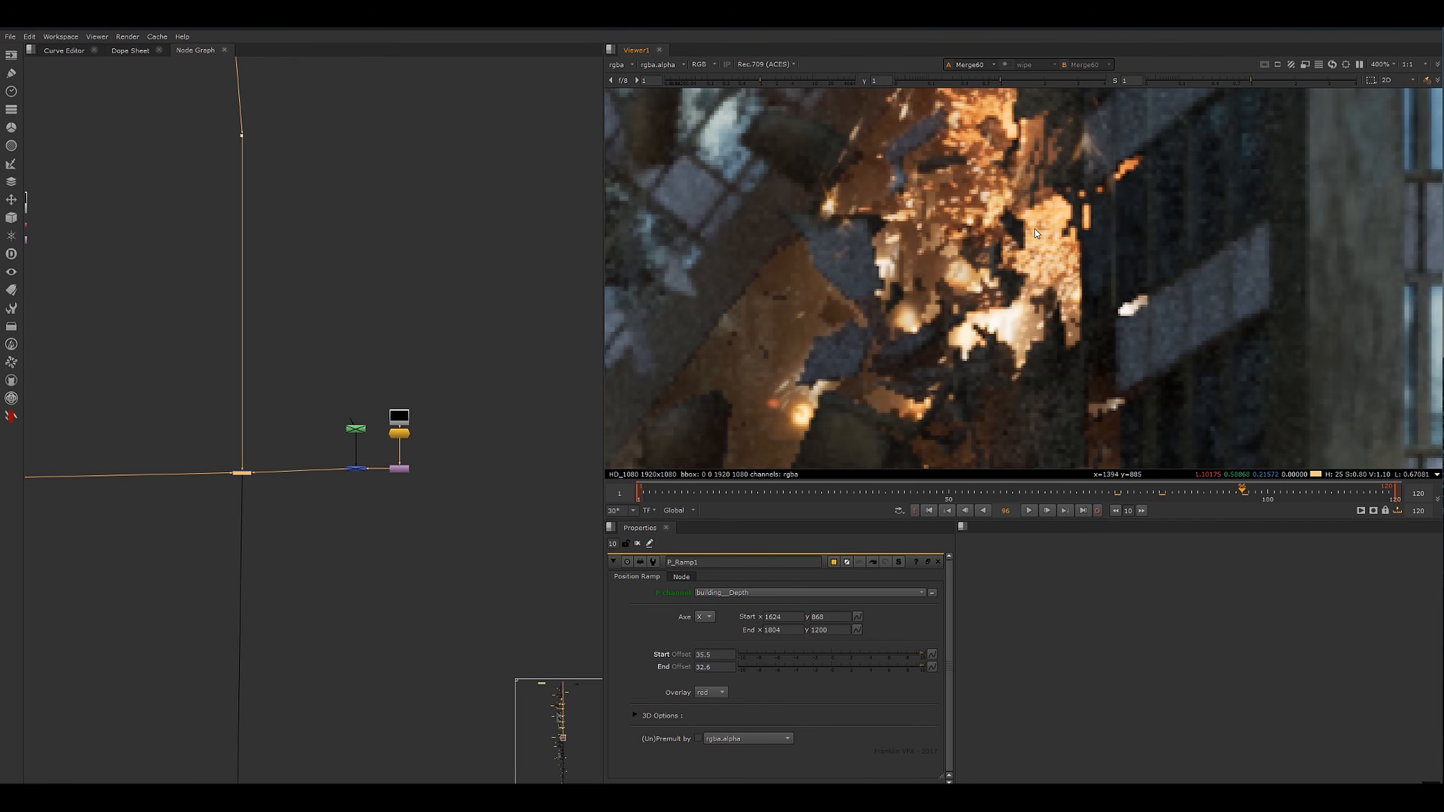
- Toggle the selected merge off and on at frame 96 to compare the debris with and without sparks
{"action": "scroll", "coordinate": [1035, 229], "scroll_direction": "down", "scroll_amount": 1}
{"action": "middle_click_drag", "start_coordinate": [1035, 232], "coordinate": [979, 278]}
{"action": "key", "text": "d"}
{"action": "key", "text": "d"}
{"action": "middle_click_drag", "start_coordinate": [1077, 217], "coordinate": [1029, 238]}
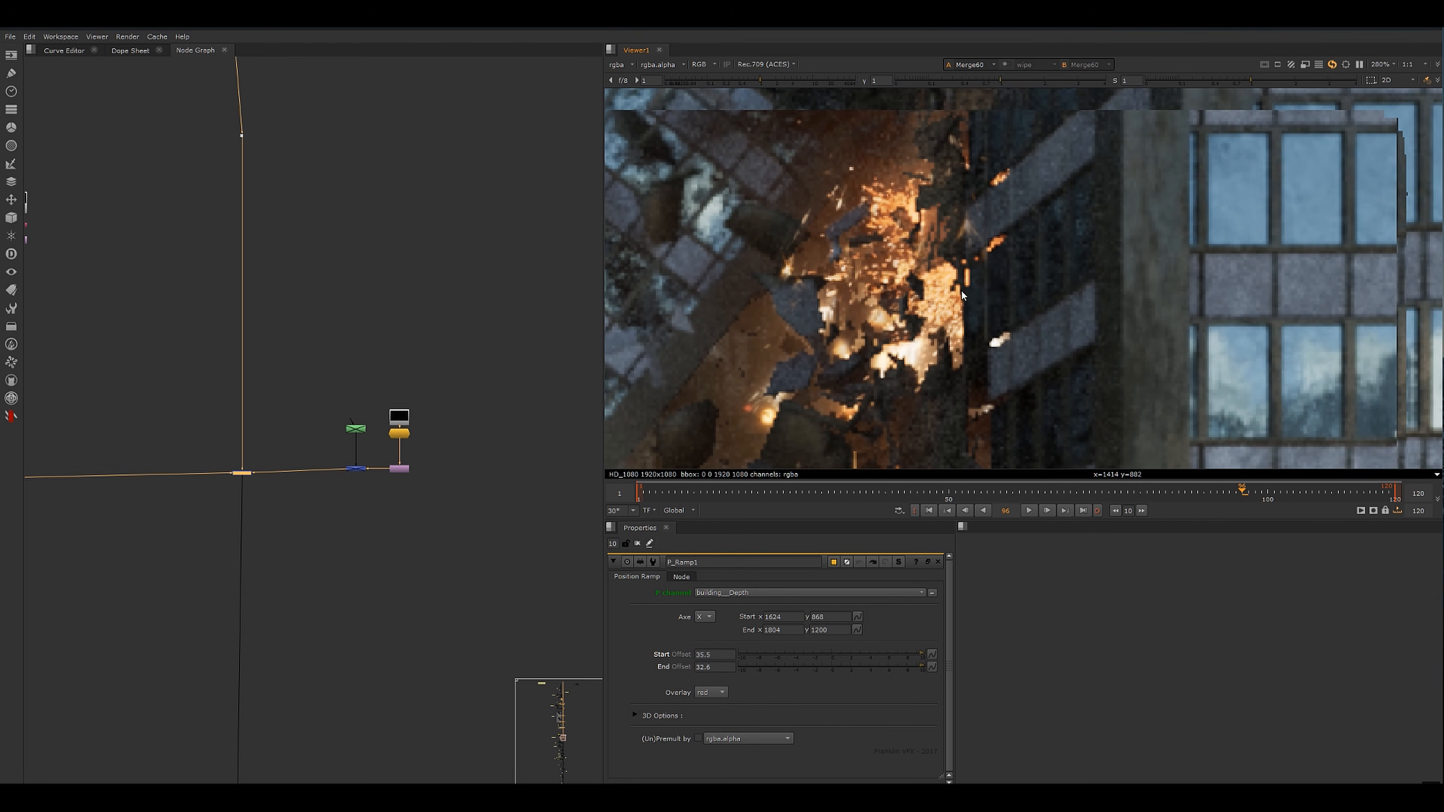
- Disconnect the P_Ramp mask from the teal group's merge to view the sparks unmasked over the debris and buildings
{"action": "scroll", "coordinate": [285, 484], "scroll_direction": "up", "scroll_amount": 2}
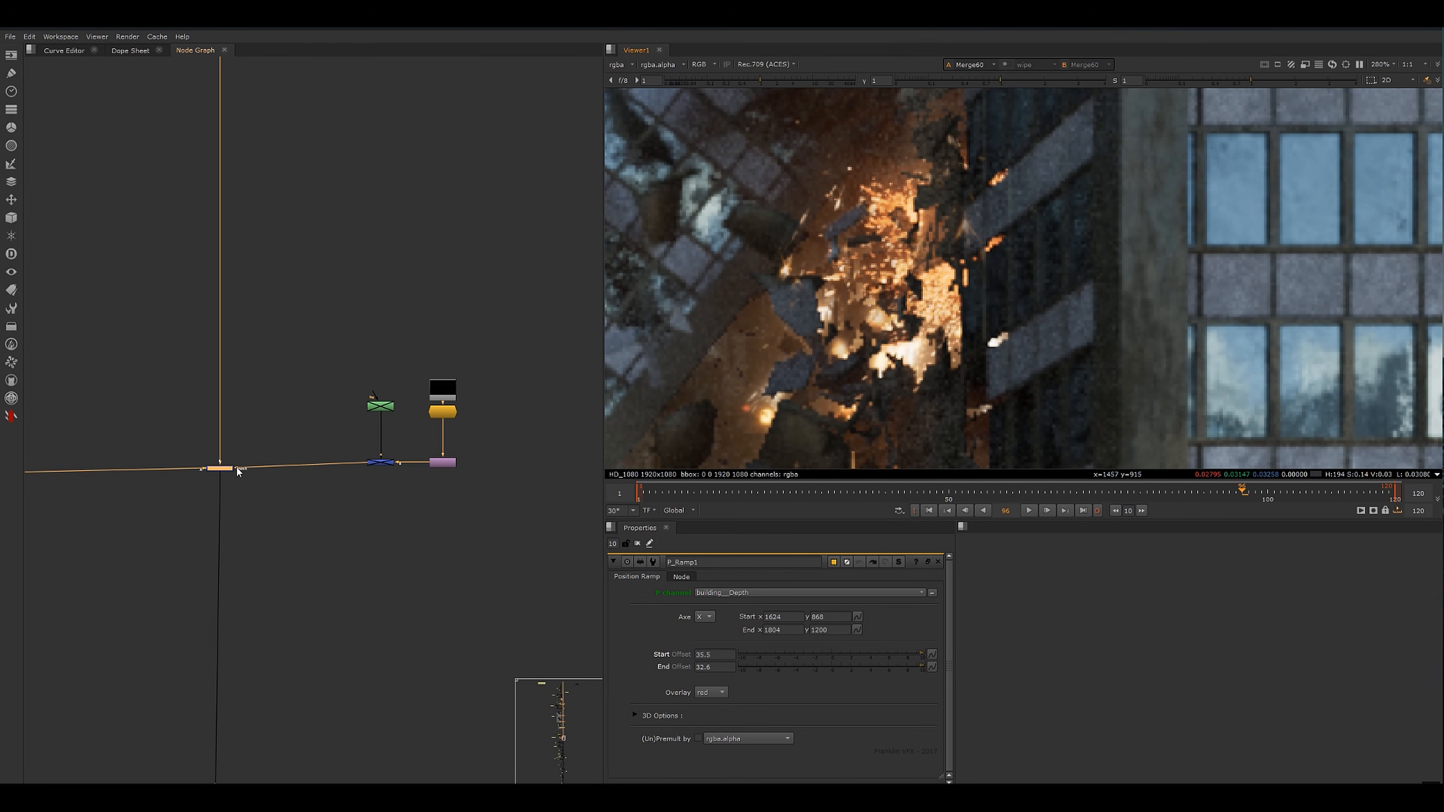
{"action": "left_click_drag", "start_coordinate": [235, 466], "coordinate": [280, 488]}
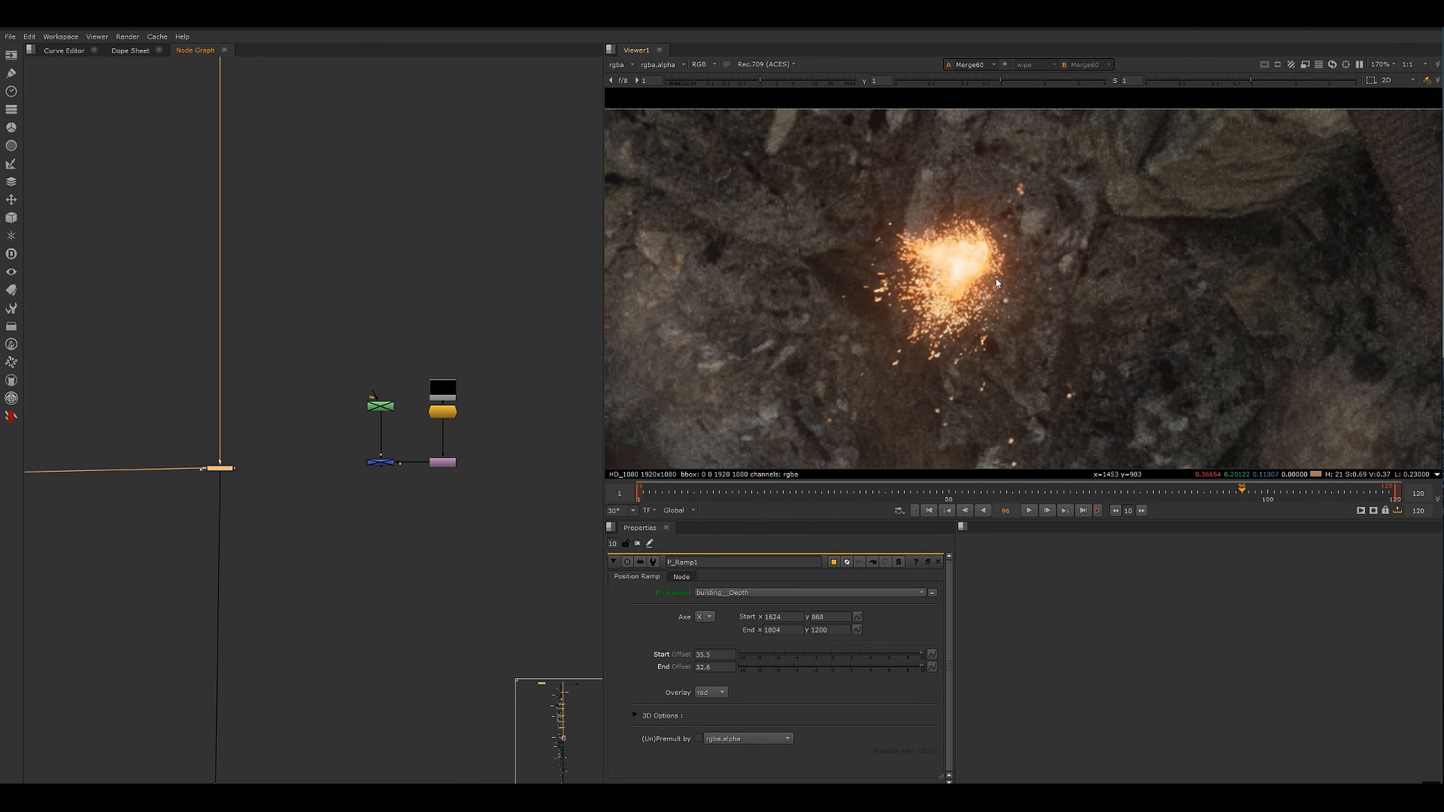
{"action": "scroll", "coordinate": [995, 287], "scroll_direction": "down", "scroll_amount": 5}
{"action": "middle_click_drag", "start_coordinate": [912, 298], "coordinate": [993, 300]}
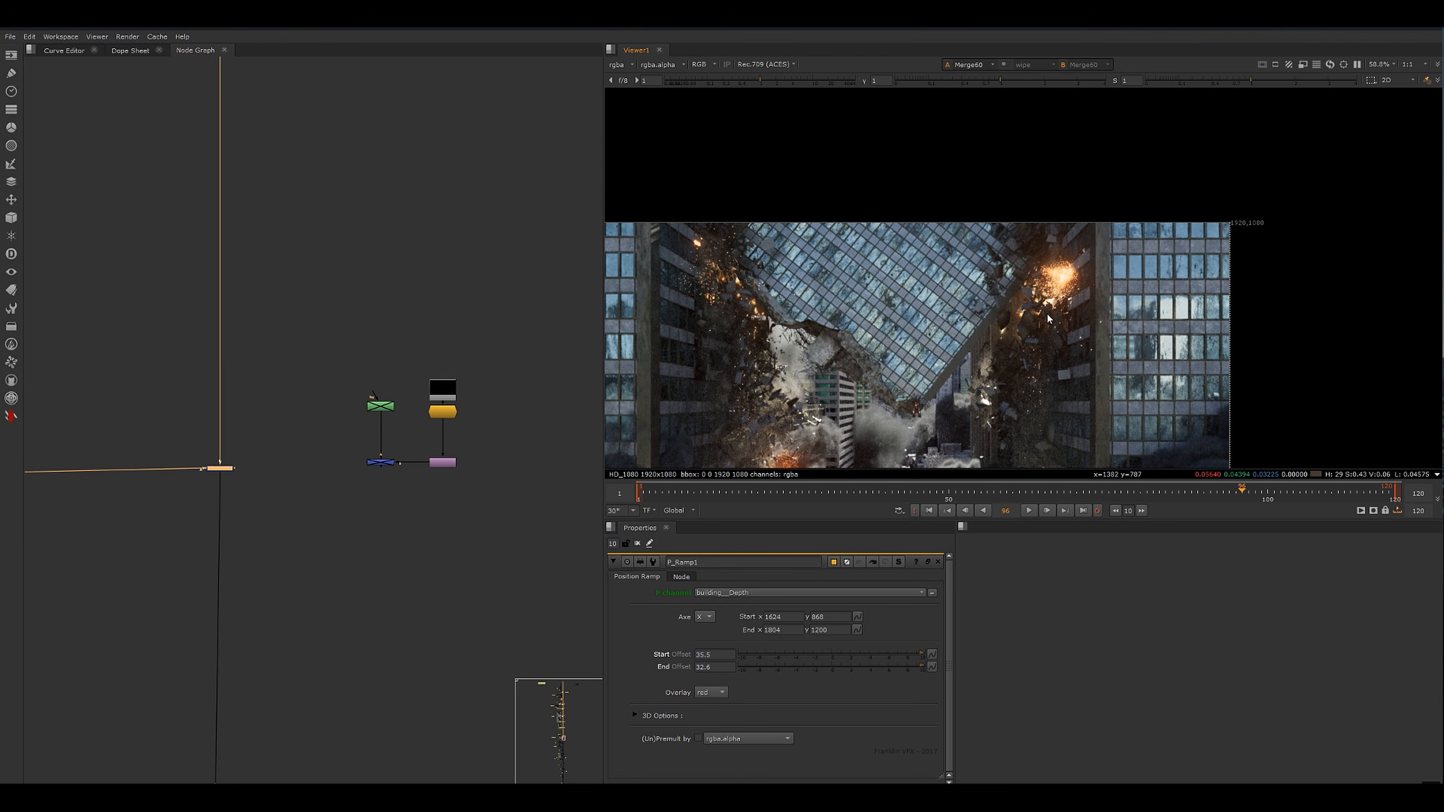
- Compare the spark pixels at the dark building's edge close up with the masked merge disabled and enabled, including in the full frame
{"action": "scroll", "coordinate": [1008, 244], "scroll_direction": "up", "scroll_amount": 10}
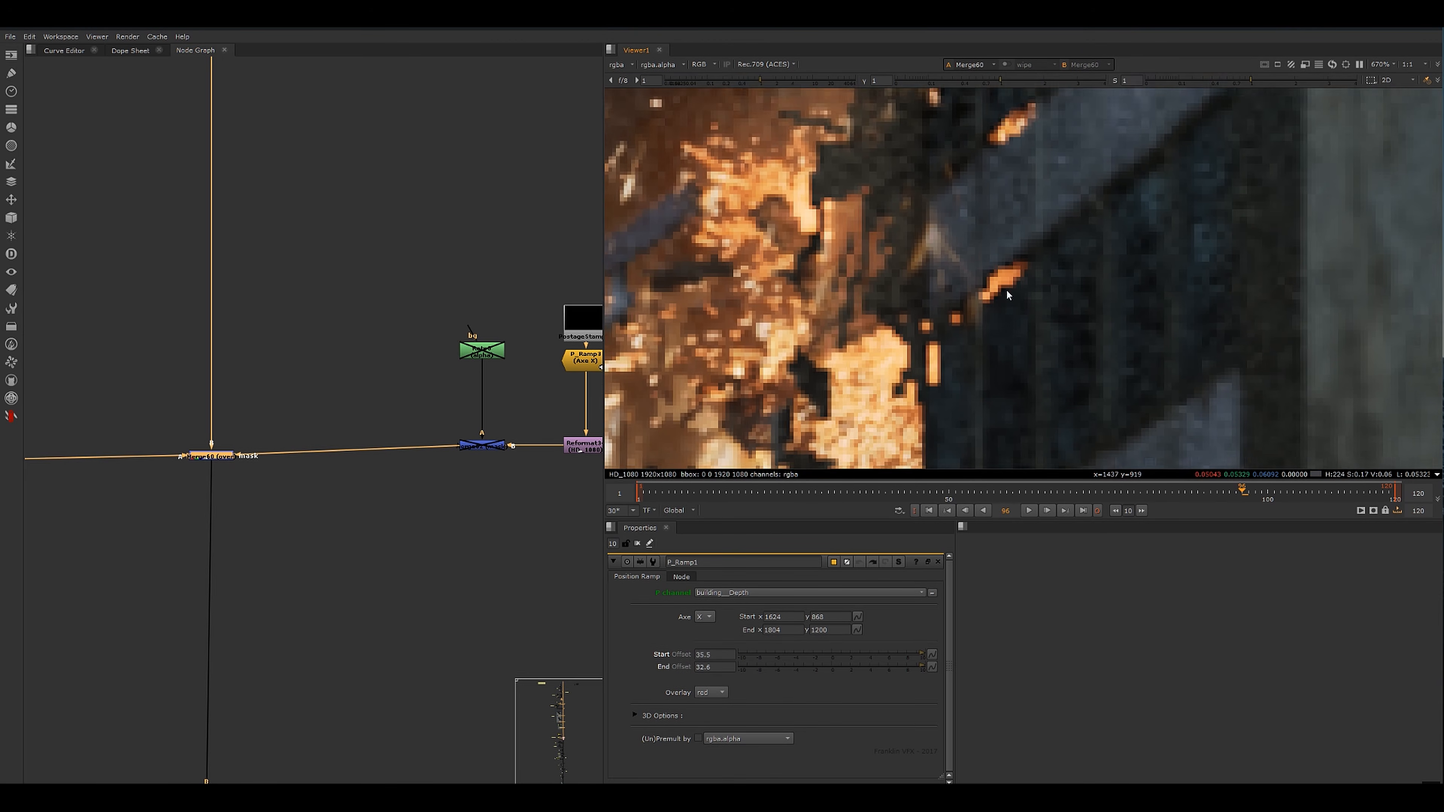
{"action": "scroll", "coordinate": [1000, 354], "scroll_direction": "up", "scroll_amount": 2}
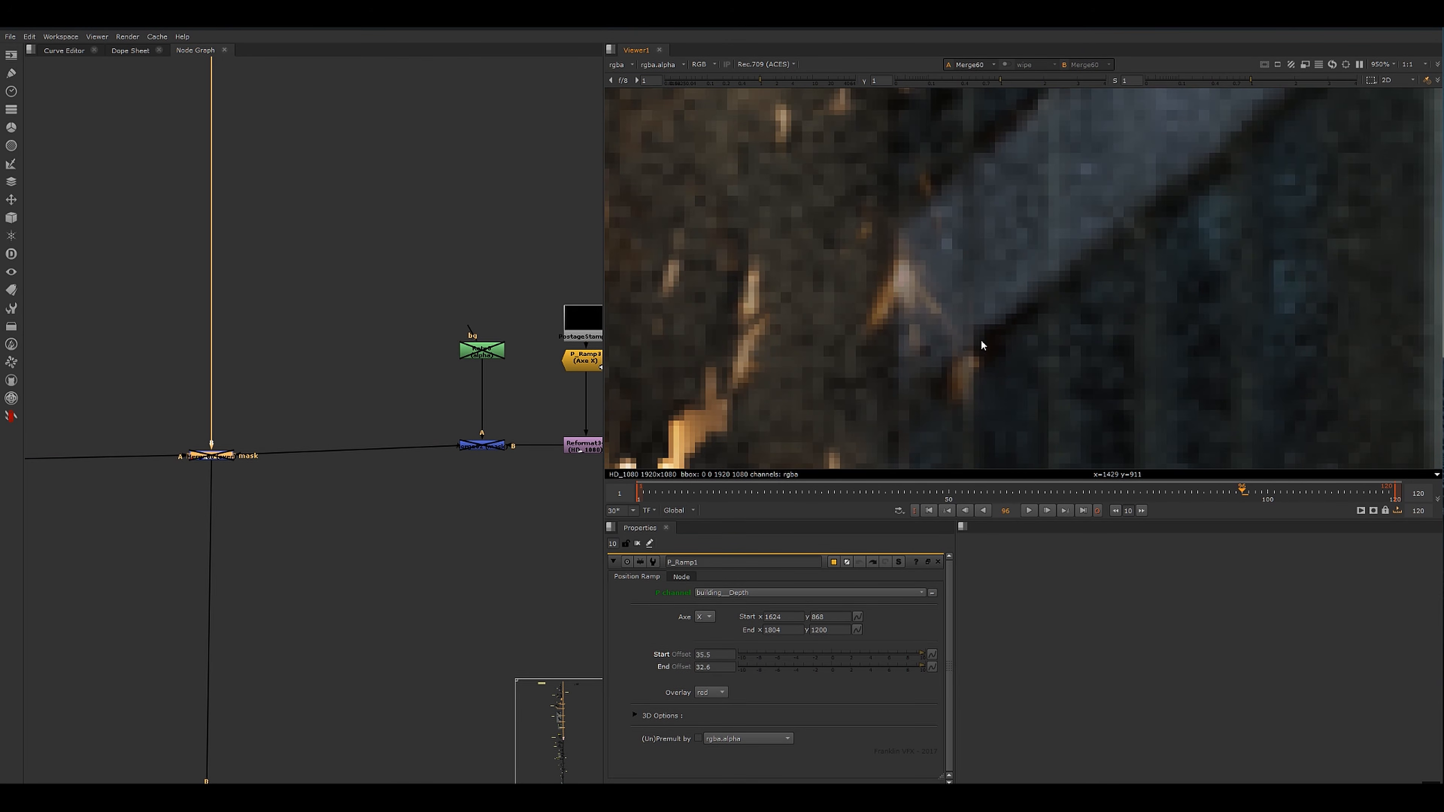
{"action": "middle_click_drag", "start_coordinate": [961, 132], "coordinate": [971, 258]}
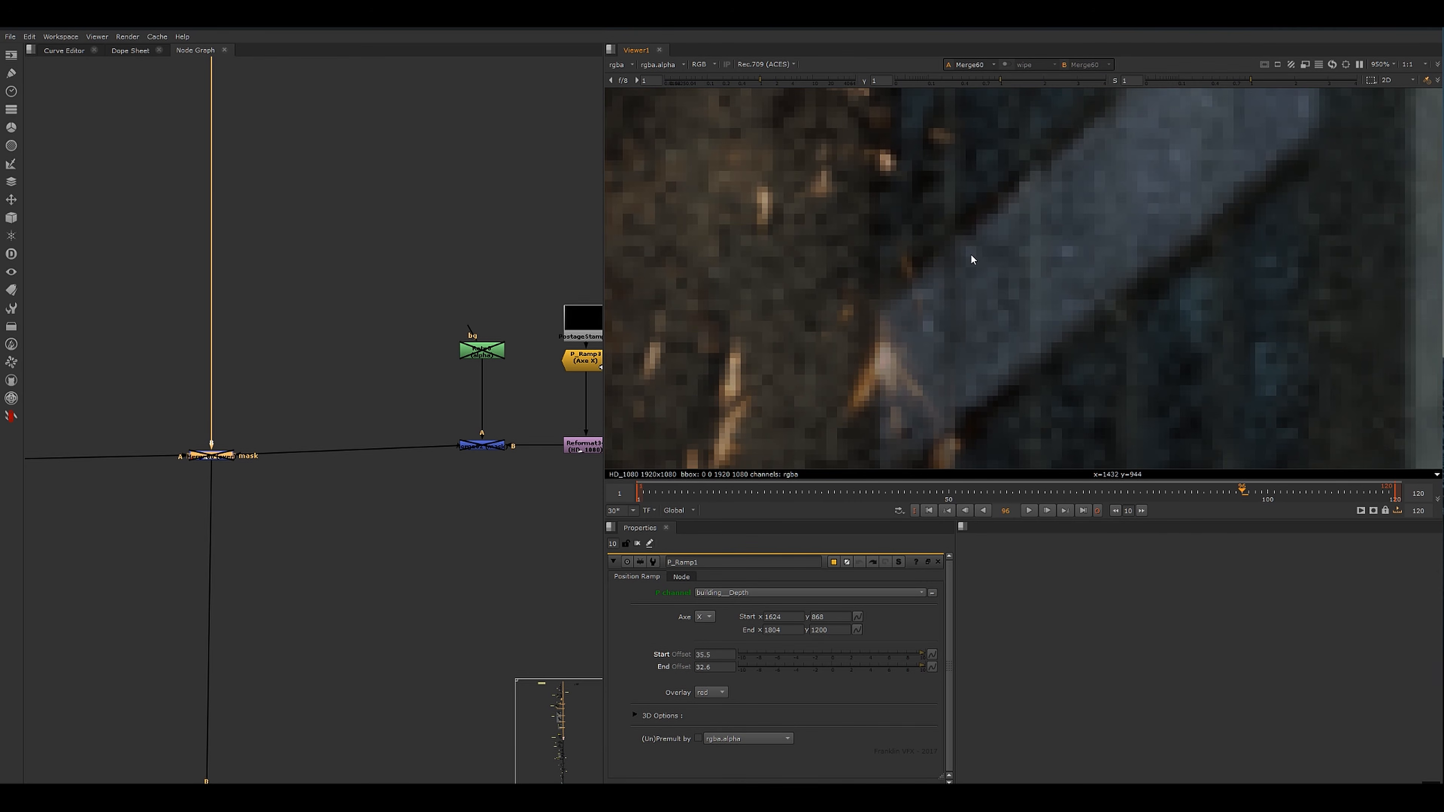
{"action": "scroll", "coordinate": [1005, 236], "scroll_direction": "down", "scroll_amount": 8}
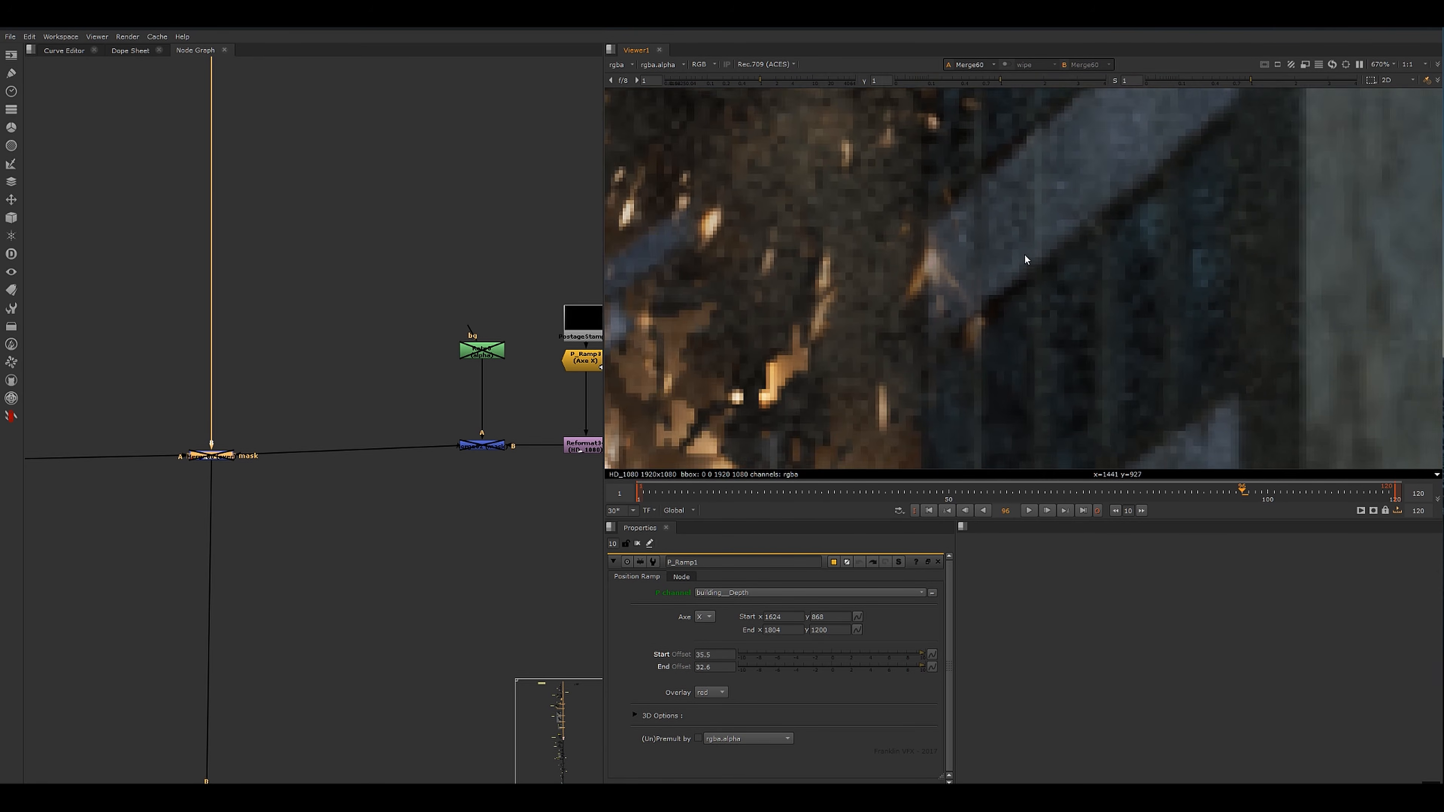
{"action": "scroll", "coordinate": [976, 330], "scroll_direction": "up", "scroll_amount": 2}
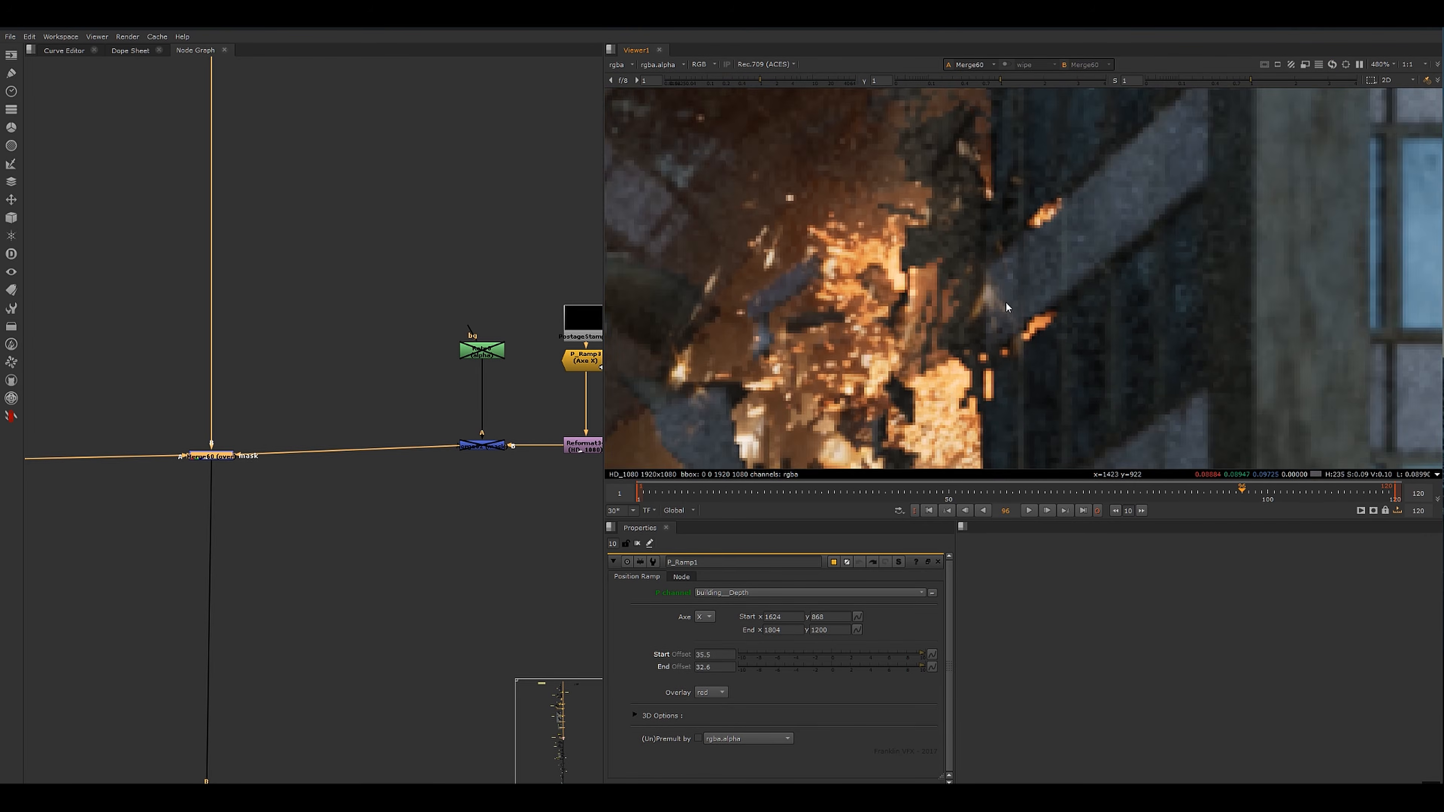
{"action": "scroll", "coordinate": [1005, 302], "scroll_direction": "down", "scroll_amount": 6}
{"action": "scroll", "coordinate": [1056, 287], "scroll_direction": "up", "scroll_amount": 3}
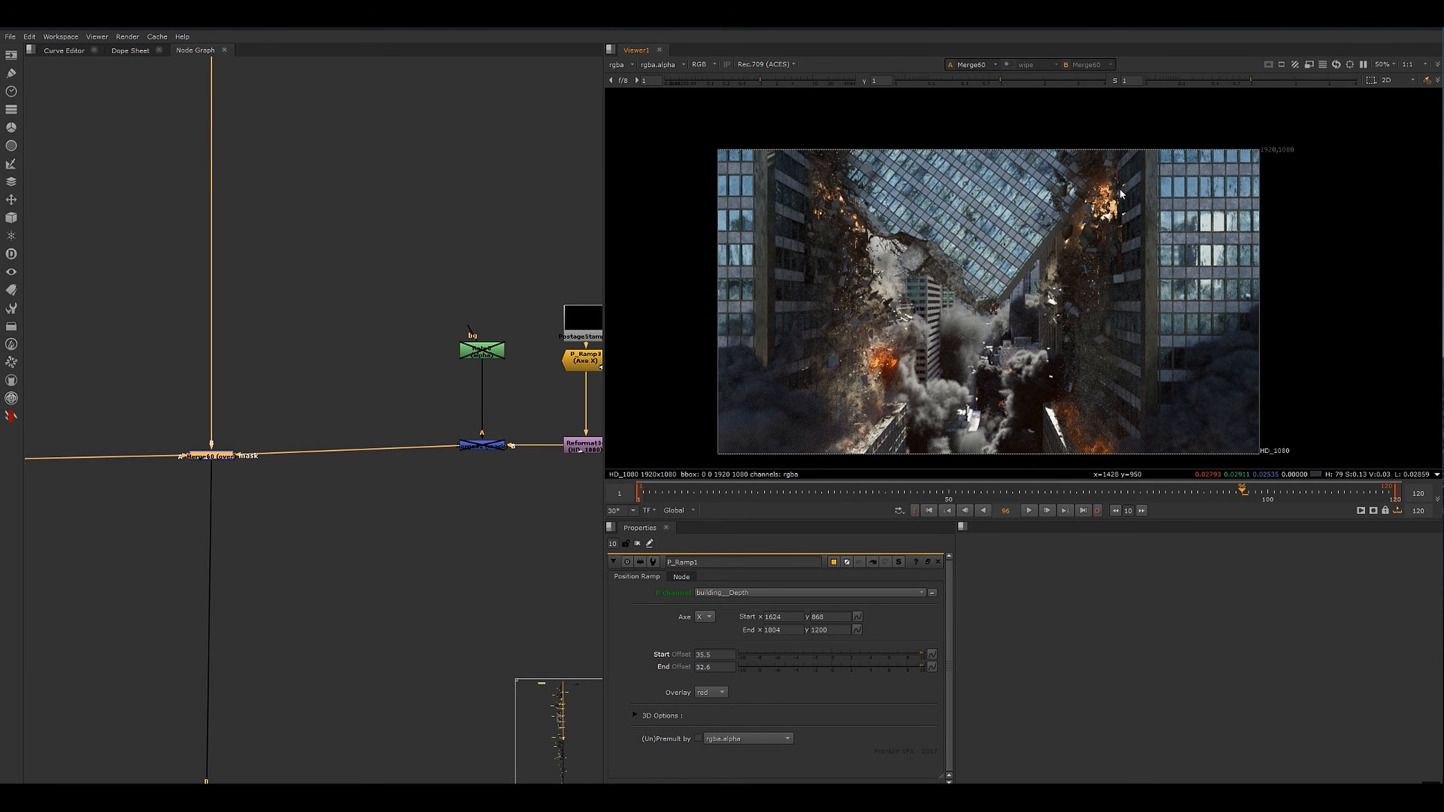
{"action": "scroll", "coordinate": [1077, 167], "scroll_direction": "up", "scroll_amount": 4}
{"action": "scroll", "coordinate": [1078, 166], "scroll_direction": "down", "scroll_amount": 4}
{"action": "scroll", "coordinate": [409, 614], "scroll_direction": "down", "scroll_amount": 3}
- Find the bosster and fire emmison fix groups in the node graph and inspect the sparks beside the tilted building
{"action": "scroll", "coordinate": [410, 614], "scroll_direction": "down", "scroll_amount": 5}
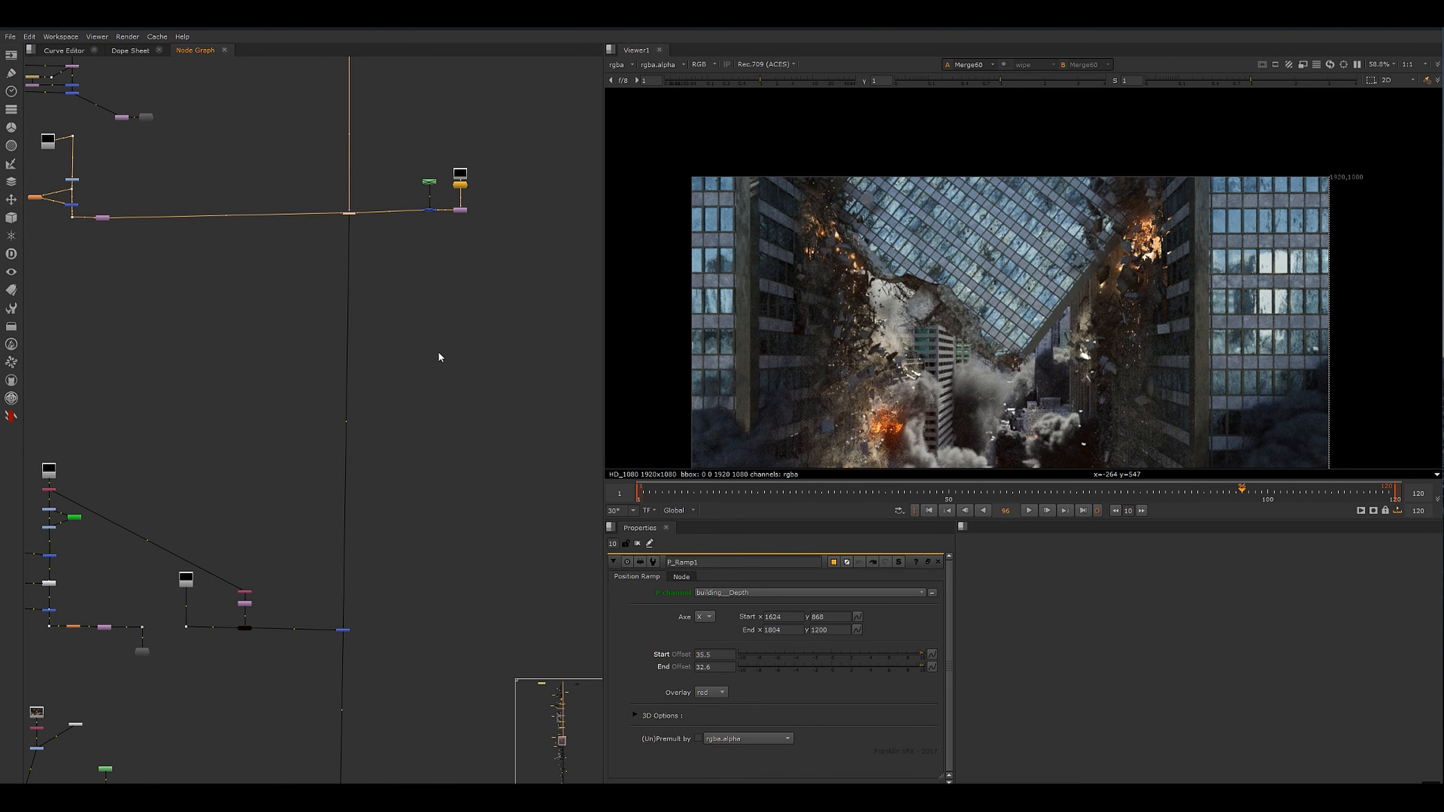
{"action": "scroll", "coordinate": [513, 343], "scroll_direction": "up", "scroll_amount": 5}
{"action": "scroll", "coordinate": [967, 293], "scroll_direction": "up", "scroll_amount": 5}
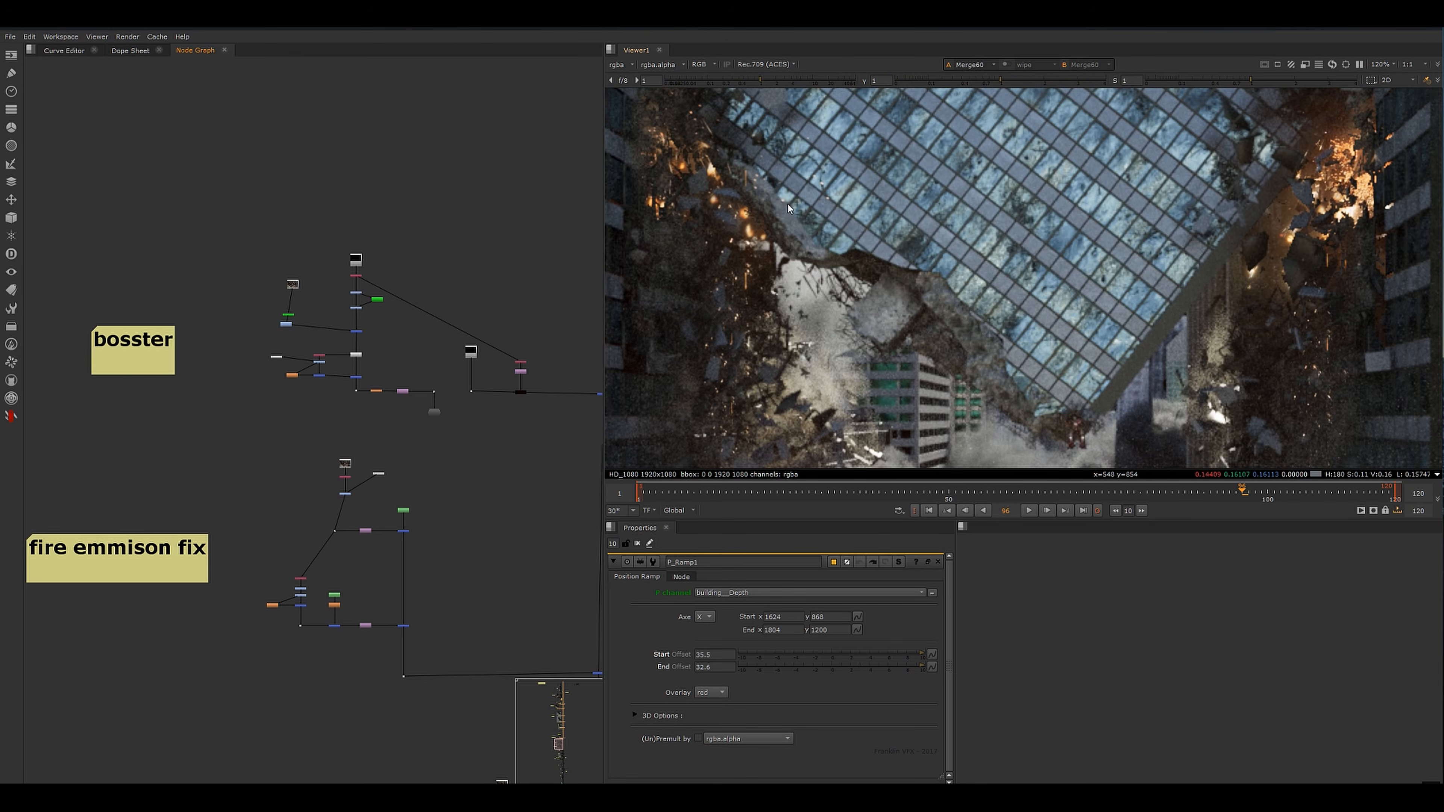
{"action": "middle_click_drag", "start_coordinate": [787, 204], "coordinate": [826, 322]}
{"action": "middle_click_drag", "start_coordinate": [1239, 268], "coordinate": [853, 280]}
{"action": "scroll", "coordinate": [853, 280], "scroll_direction": "down", "scroll_amount": 5}
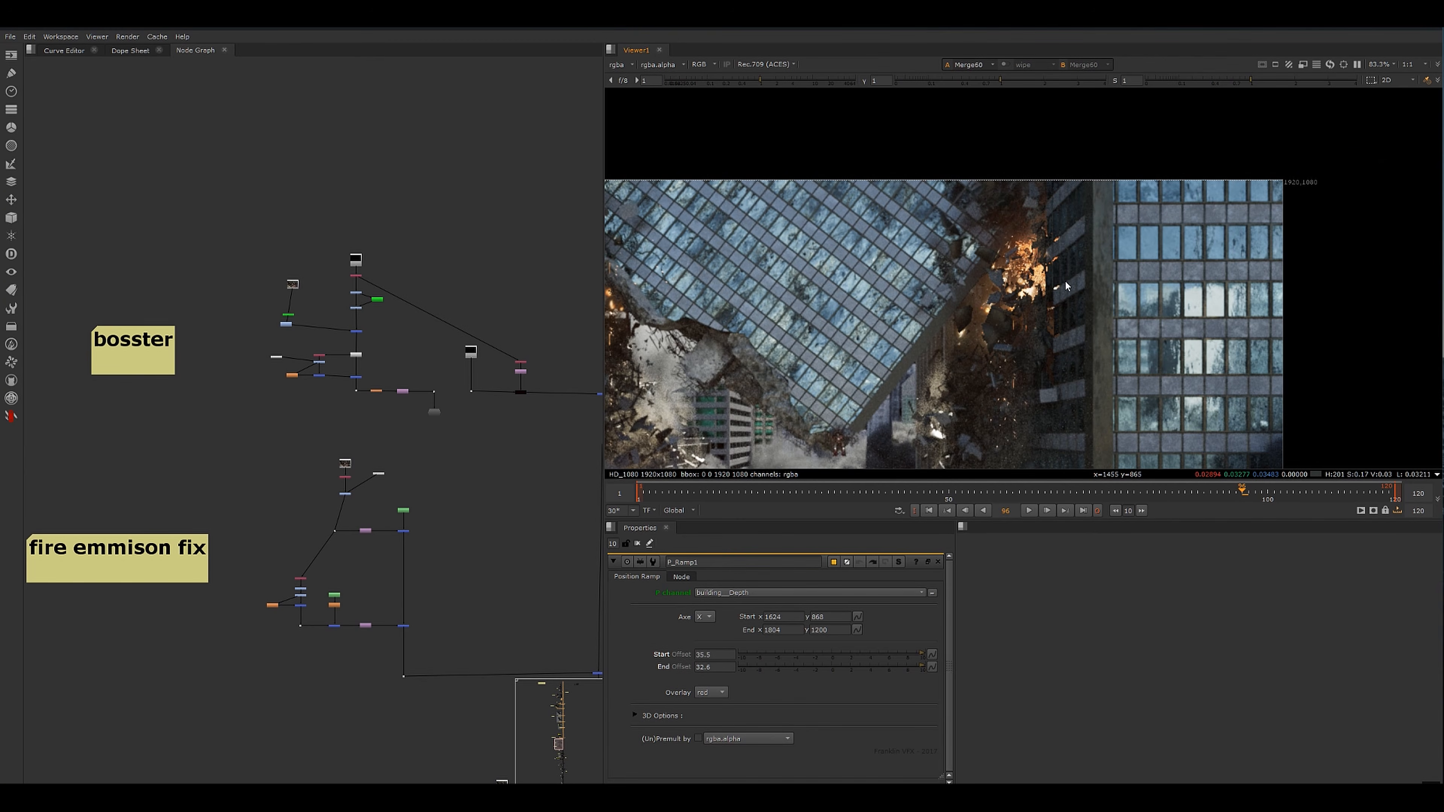